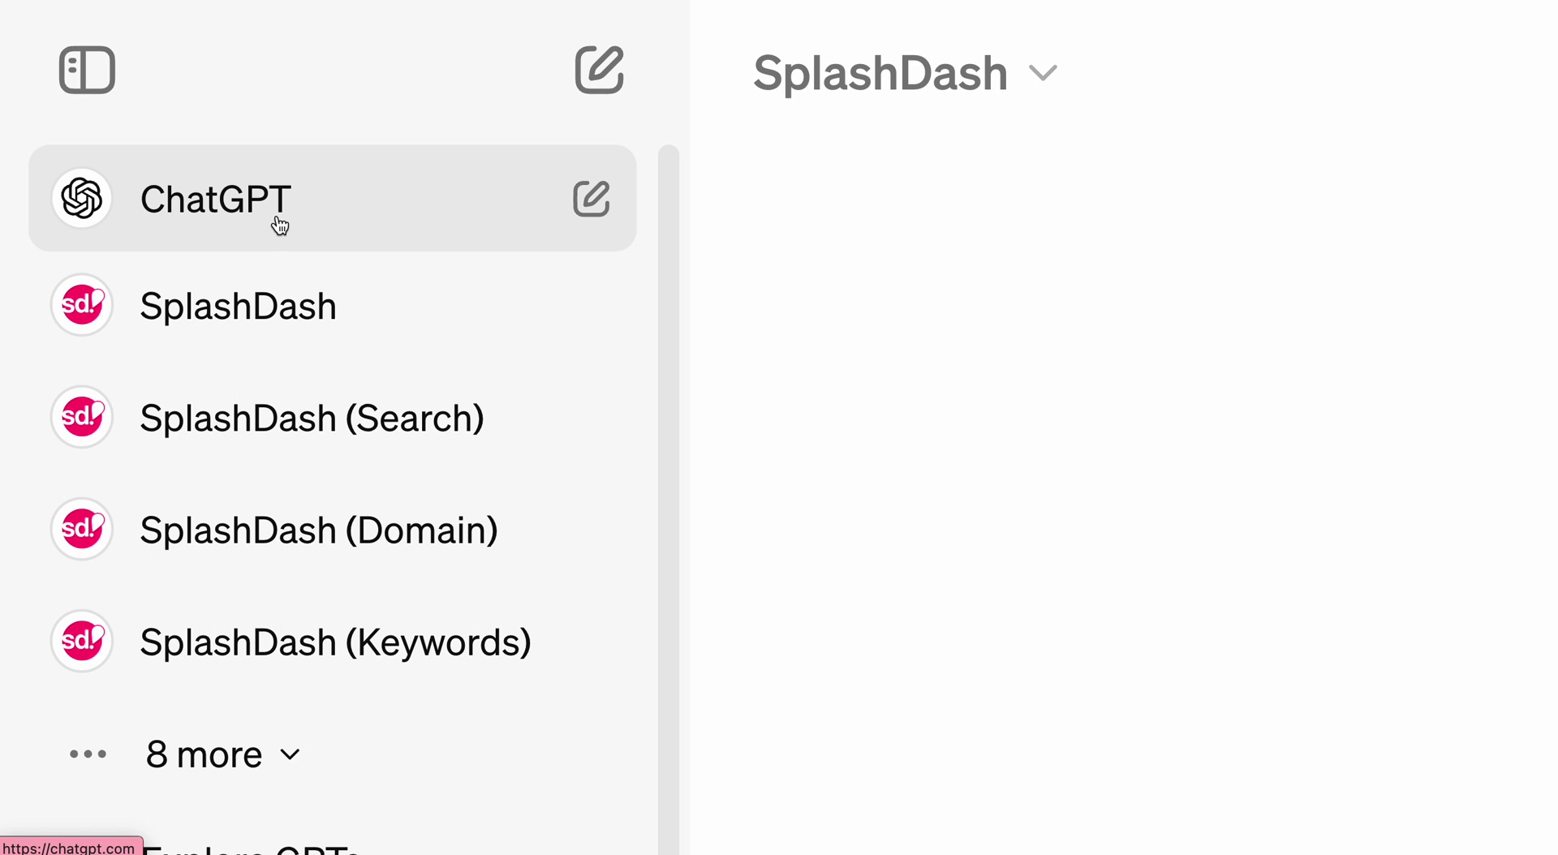
- Expand the sidebar's SplashDash GPT list with '8 more' and open SplashDash (Search)
{"action": "scroll", "coordinate": [408, 325], "scroll_direction": "down", "scroll_amount": 1}
{"action": "left_click", "coordinate": [209, 679]}
{"action": "scroll", "coordinate": [446, 390], "scroll_direction": "up", "scroll_amount": 1}
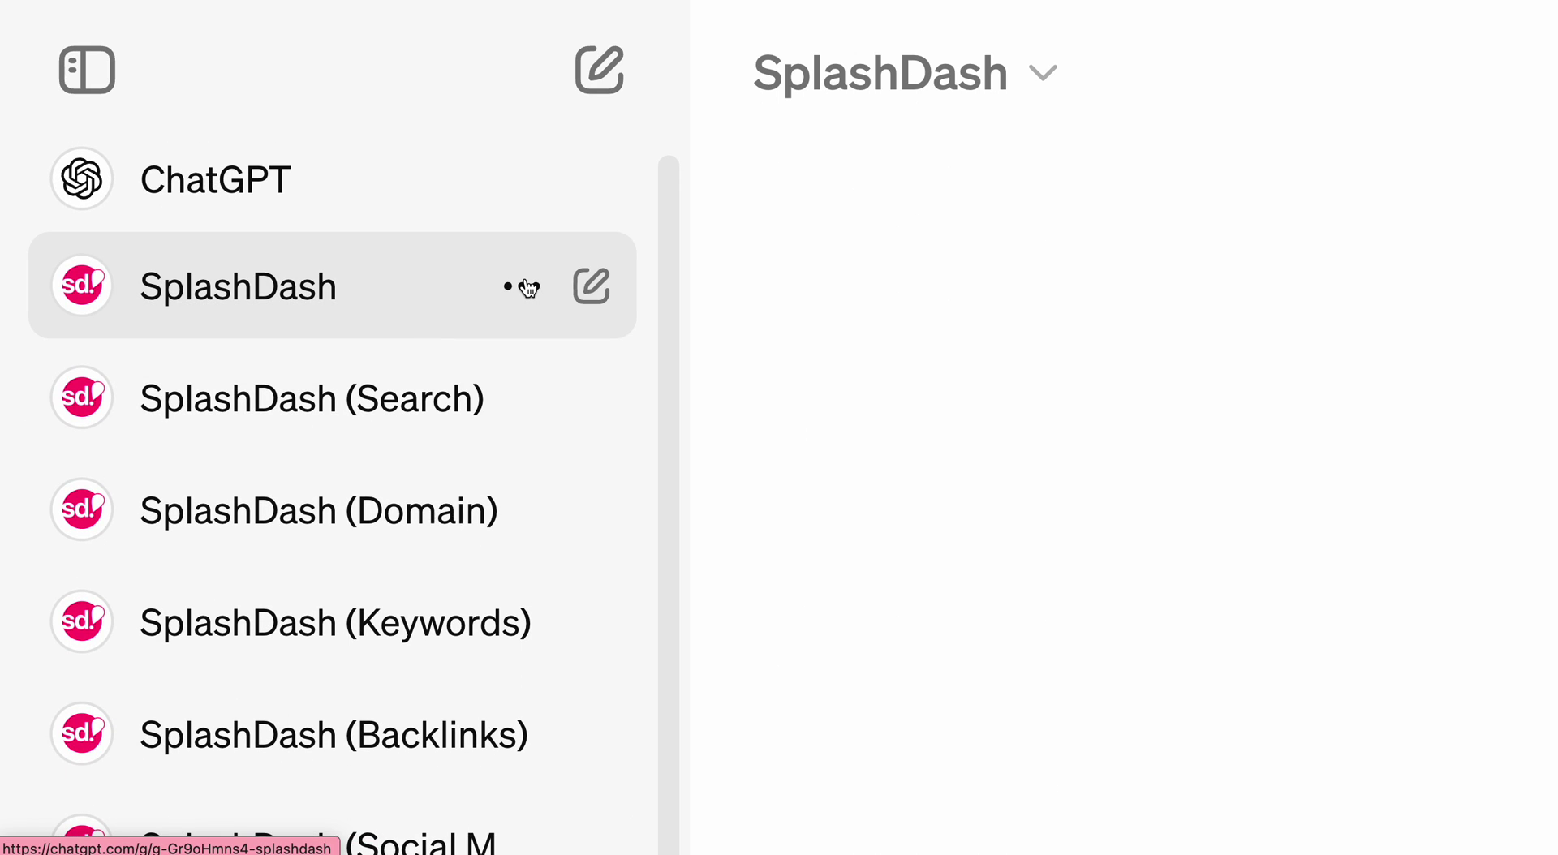
{"action": "scroll", "coordinate": [531, 325], "scroll_direction": "down", "scroll_amount": 5}
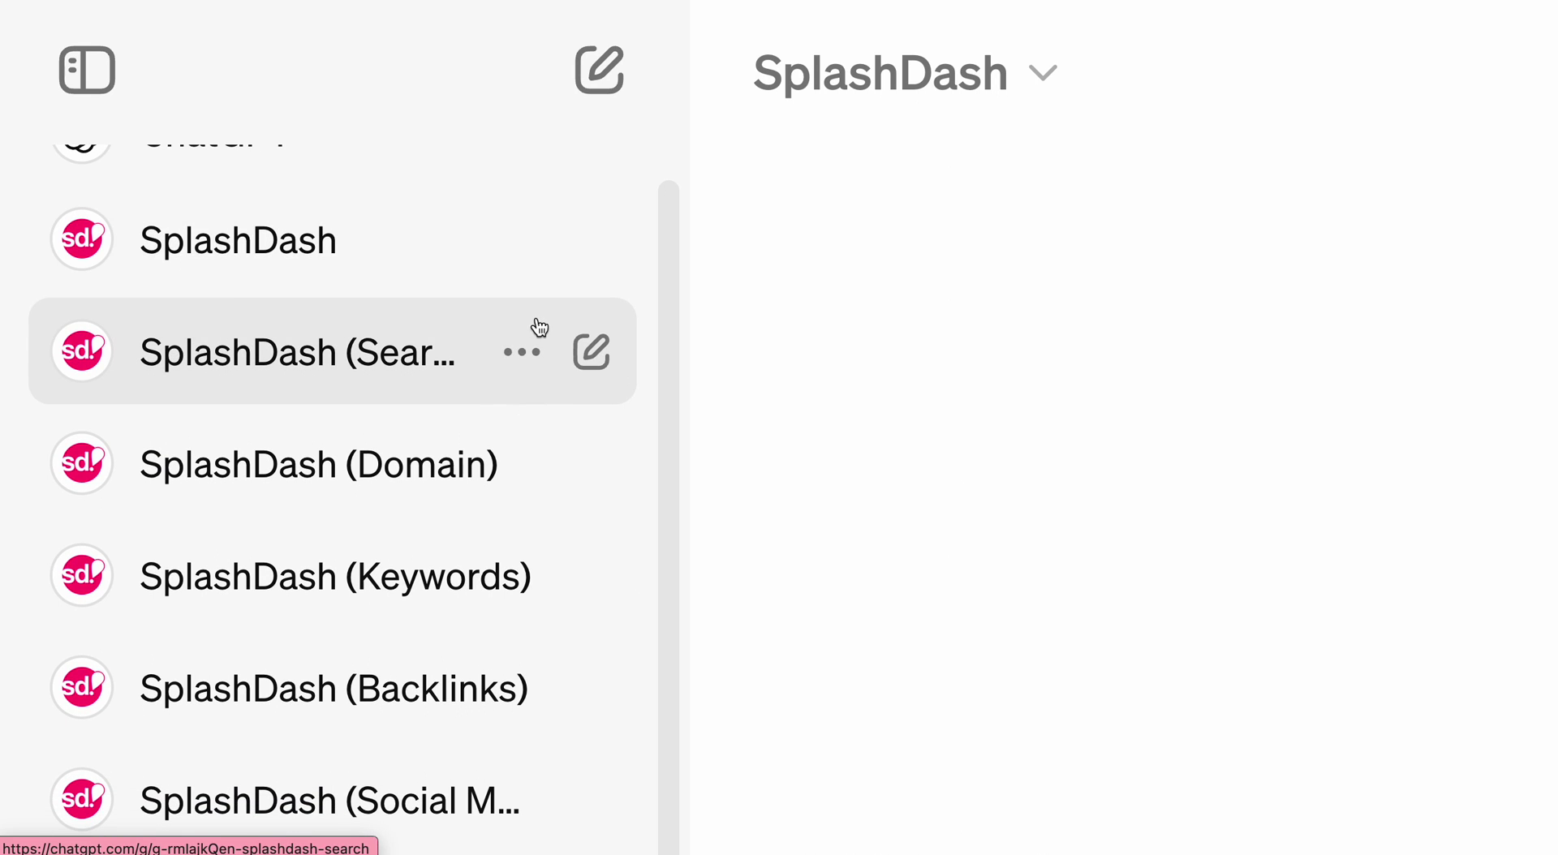
{"action": "scroll", "coordinate": [515, 373], "scroll_direction": "down", "scroll_amount": 8}
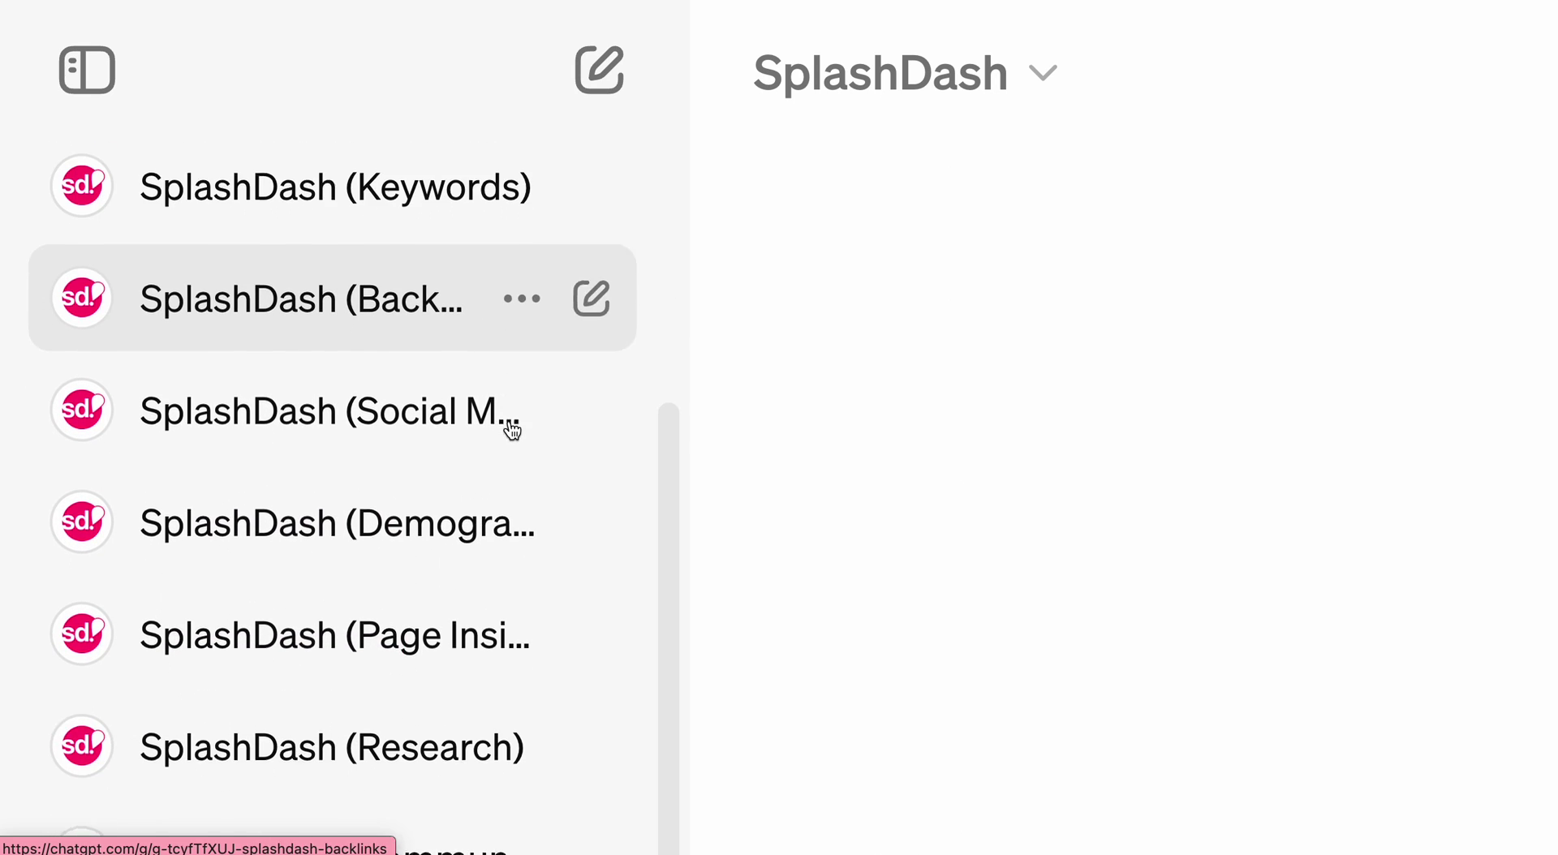
{"action": "scroll", "coordinate": [452, 509], "scroll_direction": "down", "scroll_amount": 3}
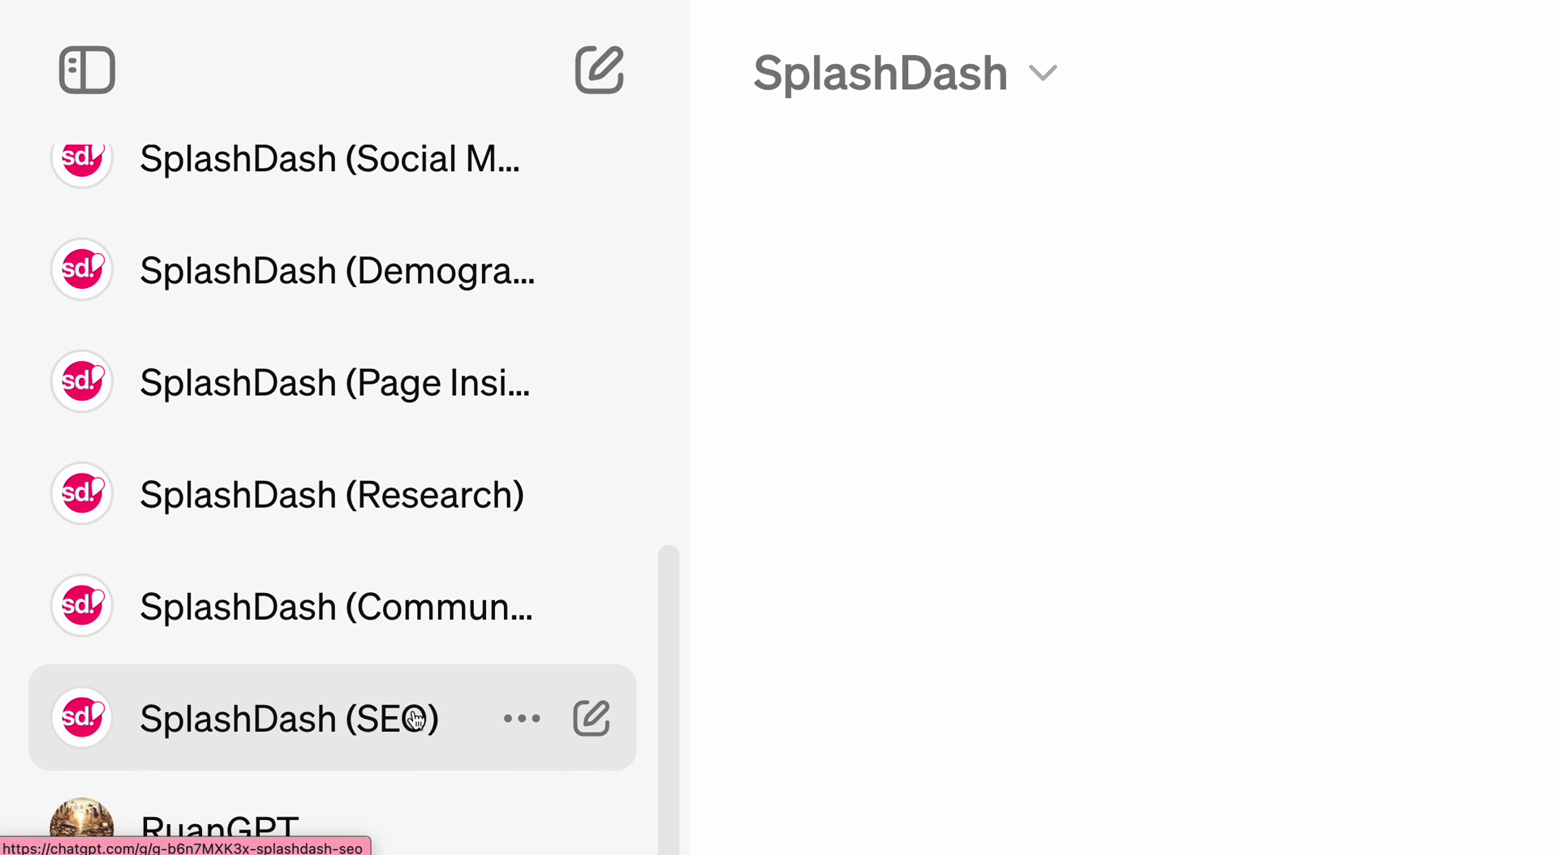
{"action": "scroll", "coordinate": [132, 143], "scroll_direction": "up", "scroll_amount": 5}
{"action": "left_click", "coordinate": [122, 133]}
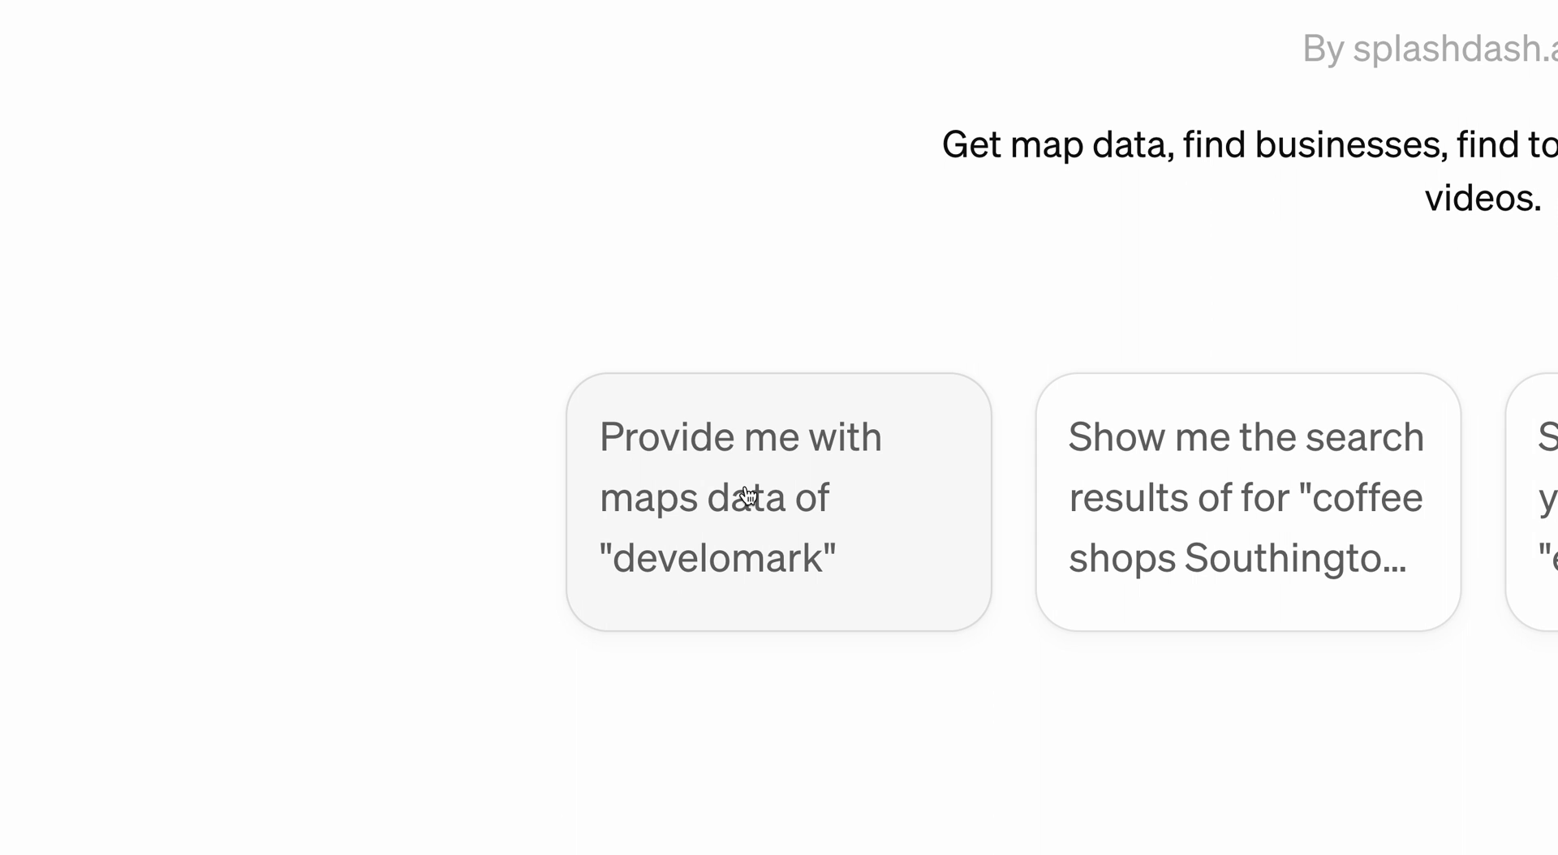
- Highlight the SplashDash (Search) description of its capabilities, then clear the highlight
{"action": "left_click_drag", "start_coordinate": [340, 144], "coordinate": [1153, 145]}
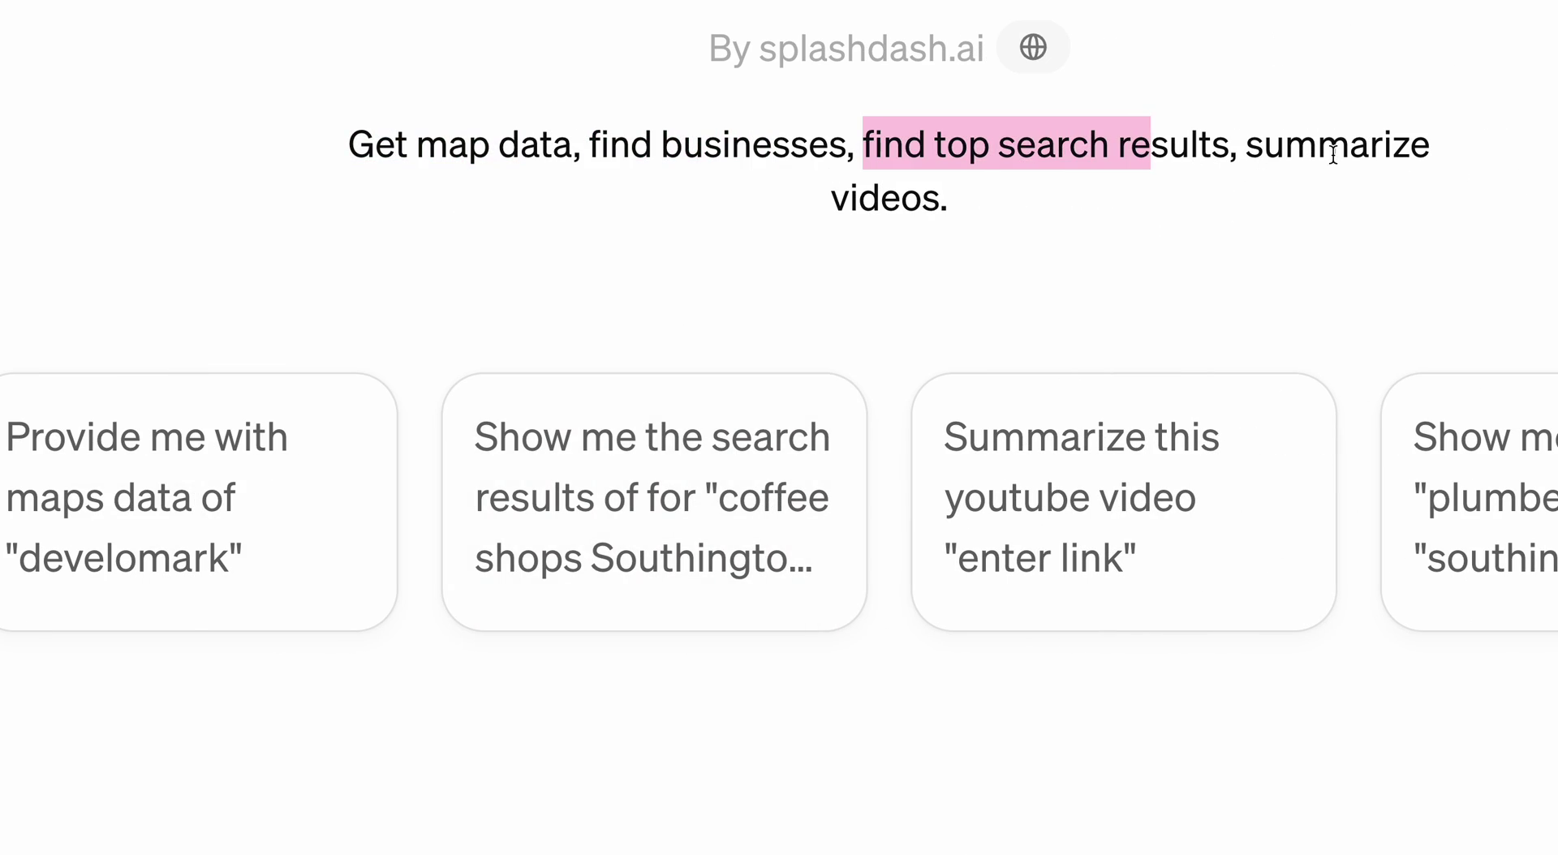
{"action": "left_click", "coordinate": [1260, 145]}
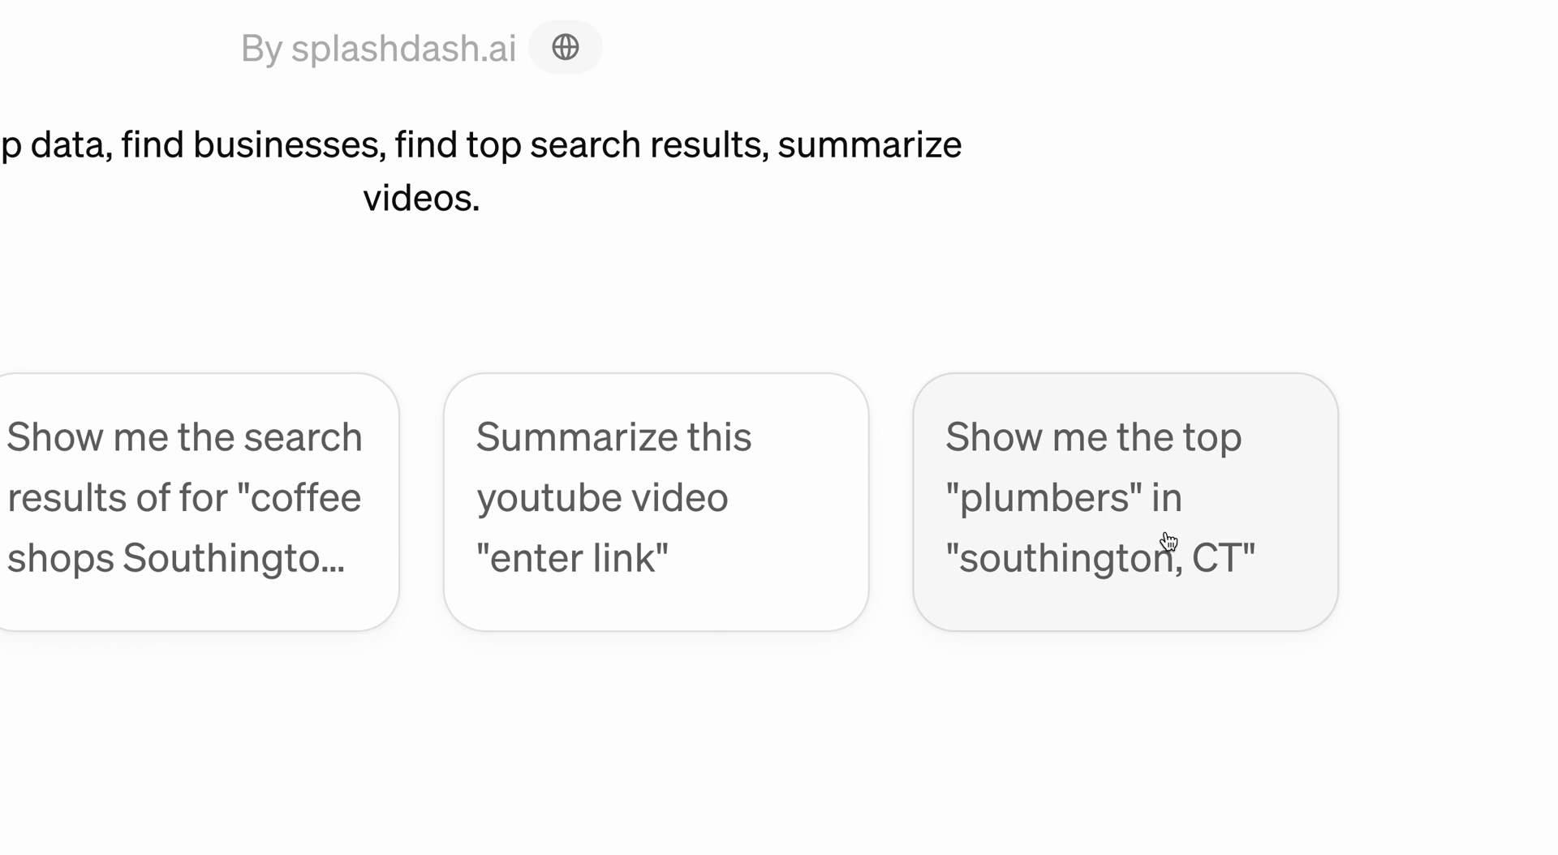
{"action": "left_click", "coordinate": [81, 174]}
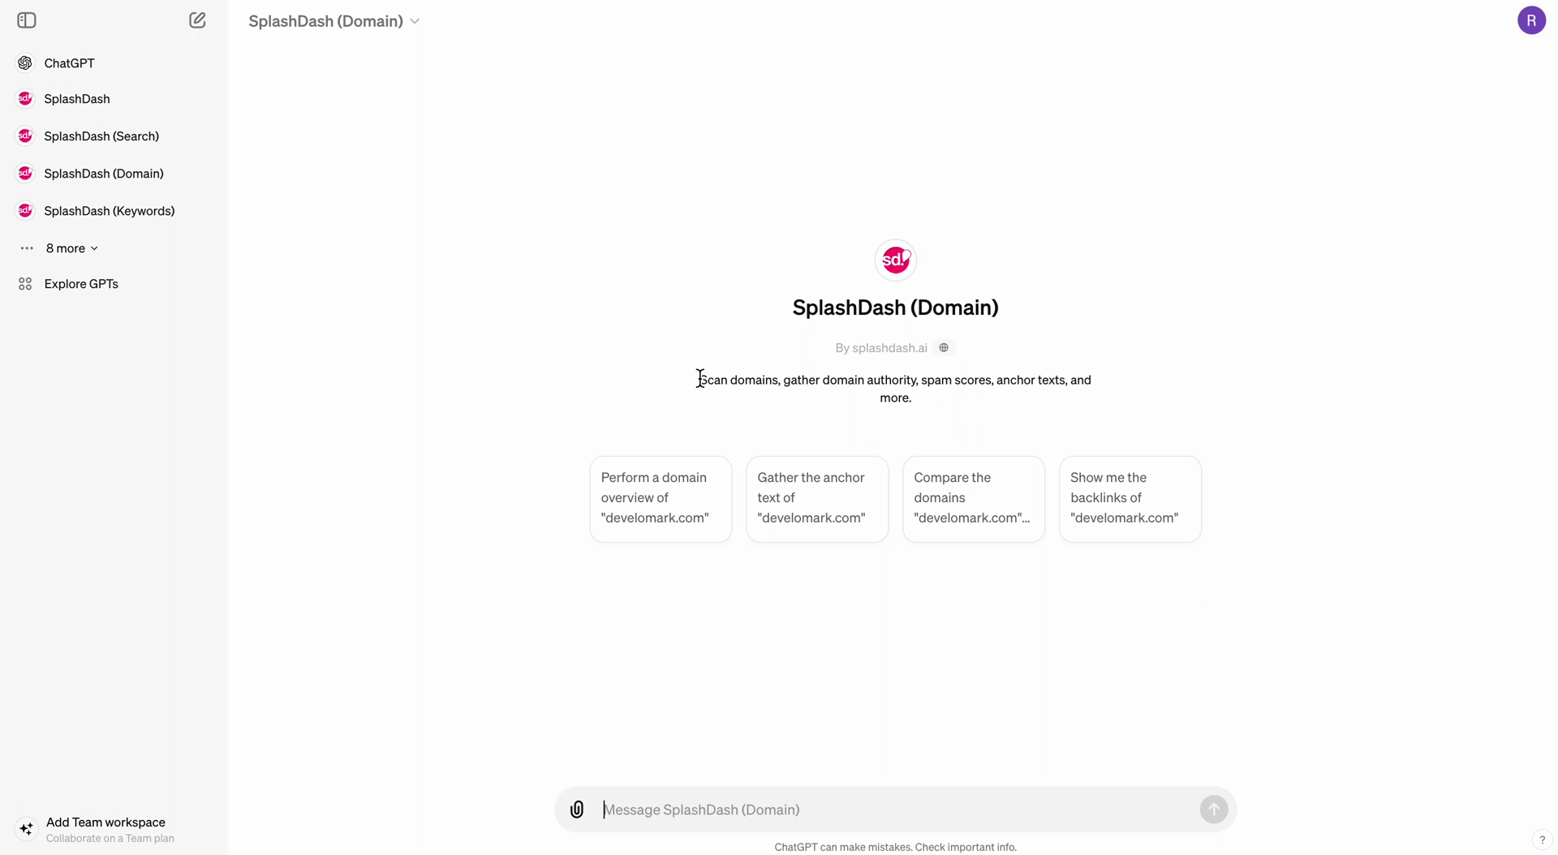
{"action": "left_click_drag", "start_coordinate": [698, 382], "coordinate": [764, 382]}
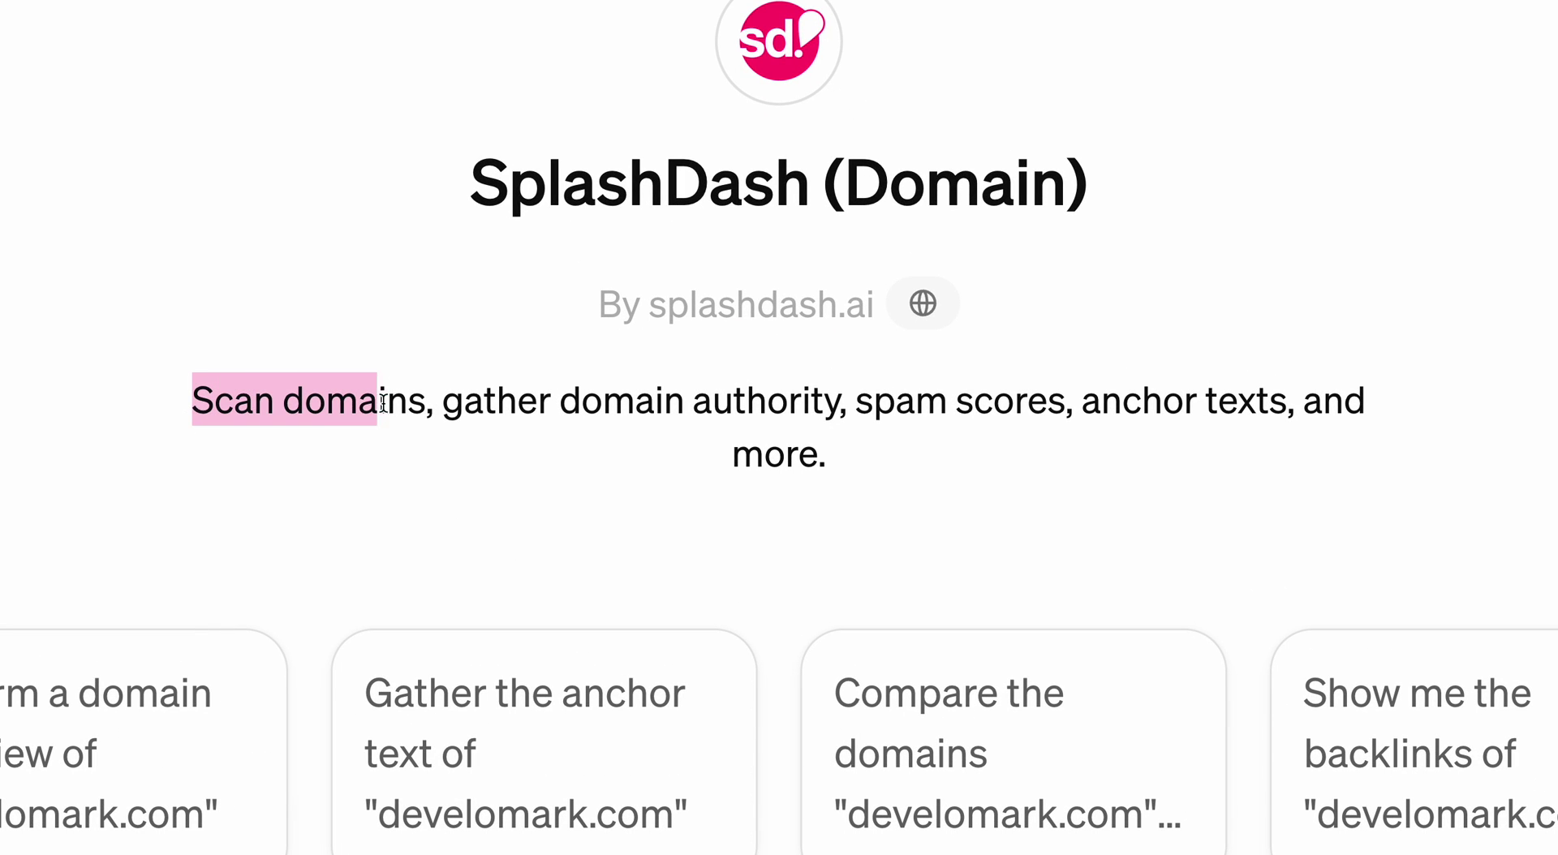
{"action": "left_click_drag", "start_coordinate": [382, 403], "coordinate": [1263, 403]}
{"action": "left_click", "coordinate": [858, 406]}
{"action": "left_click", "coordinate": [1082, 403]}
{"action": "left_click", "coordinate": [1083, 454]}
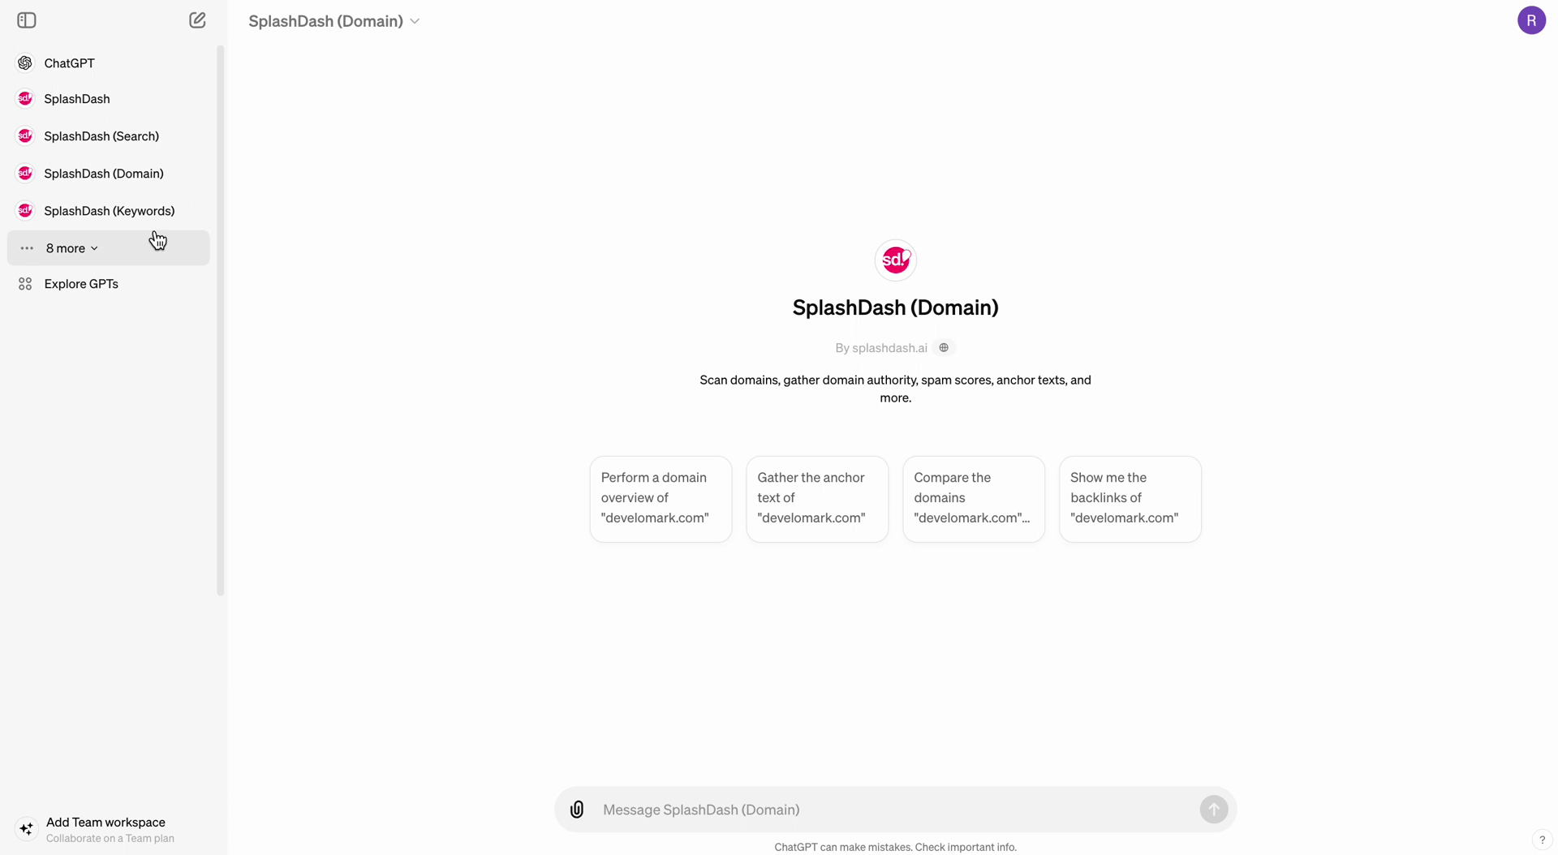
- Switch to SplashDash (Keywords), highlight 'Gather keyword data' and 'get top PPC terms', and expand the GPT list
{"action": "left_click", "coordinate": [122, 221]}
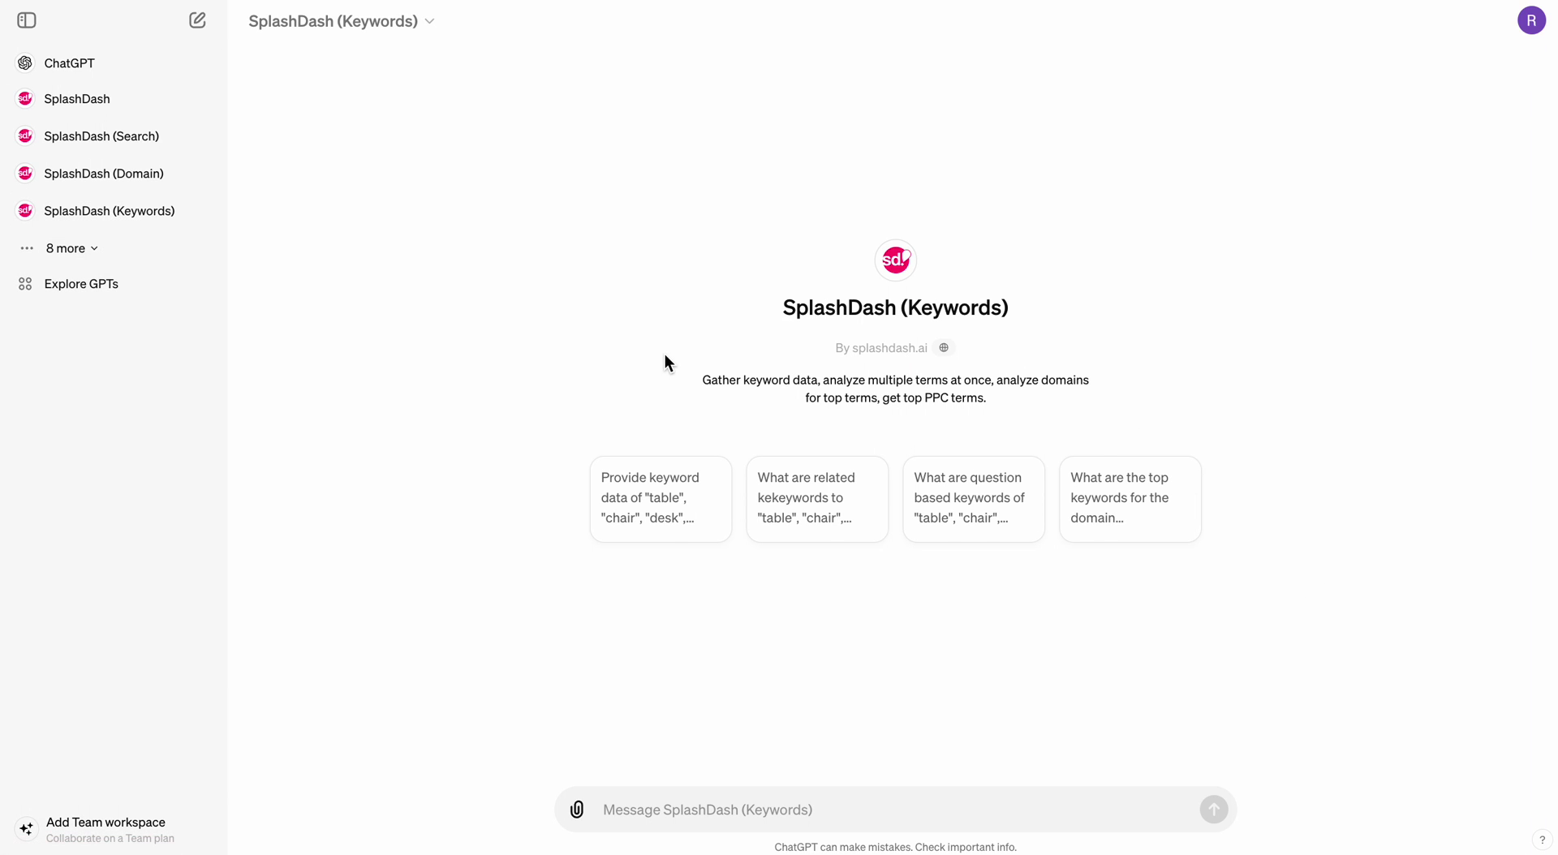
{"action": "left_click_drag", "start_coordinate": [700, 383], "coordinate": [1091, 382]}
{"action": "left_click_drag", "start_coordinate": [805, 398], "coordinate": [1054, 399]}
{"action": "left_click", "coordinate": [1054, 399]}
{"action": "left_click", "coordinate": [112, 248]}
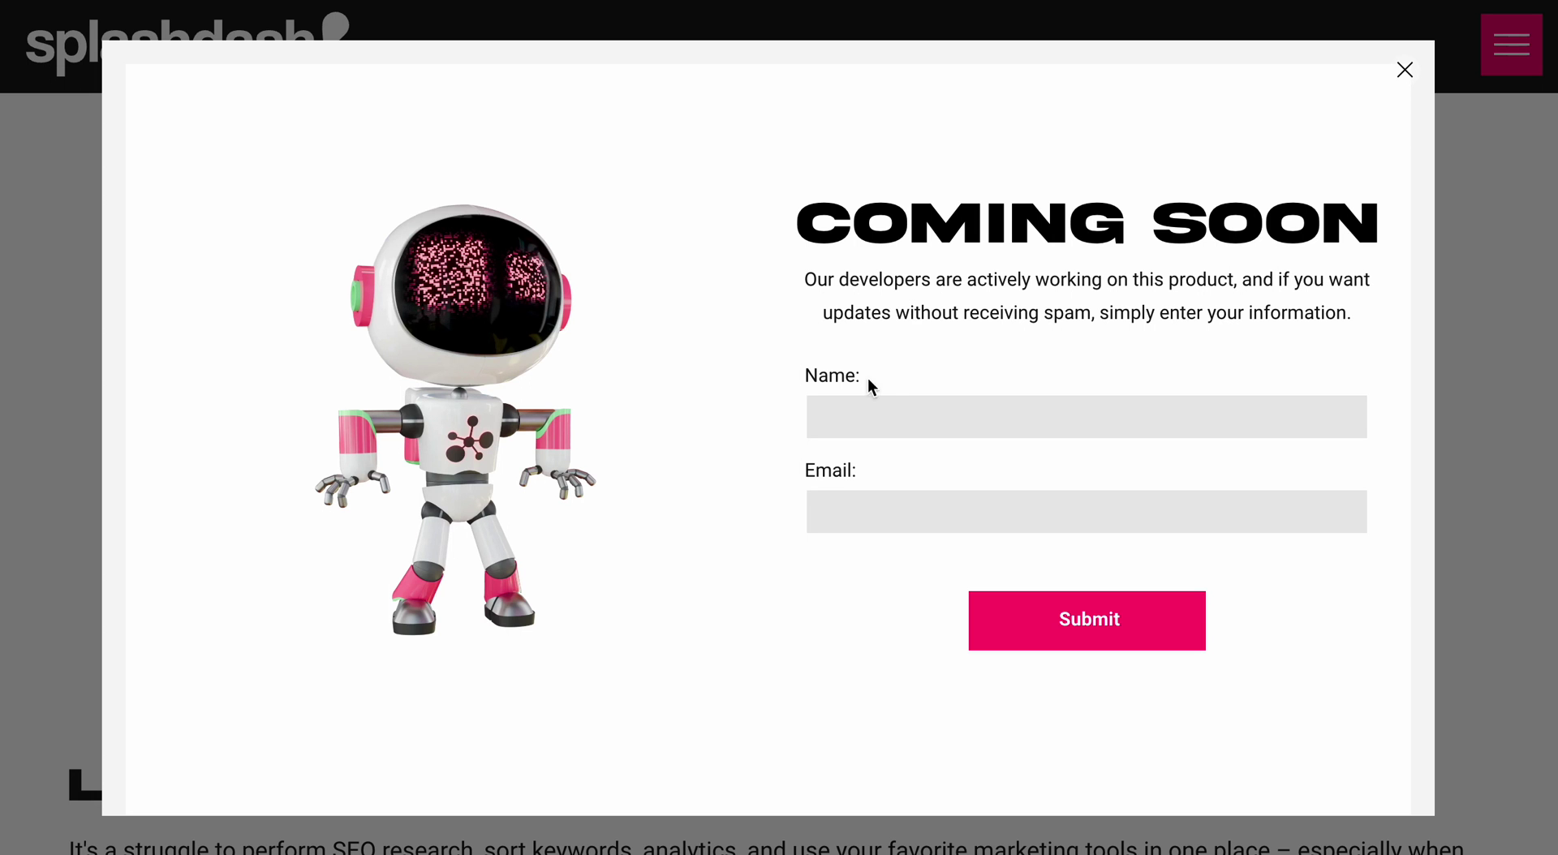
- Close the Coming Soon popup, reopen the waitlist form, then dismiss it with the Email field left empty
{"action": "left_click", "coordinate": [873, 409]}
{"action": "left_click", "coordinate": [1406, 70]}
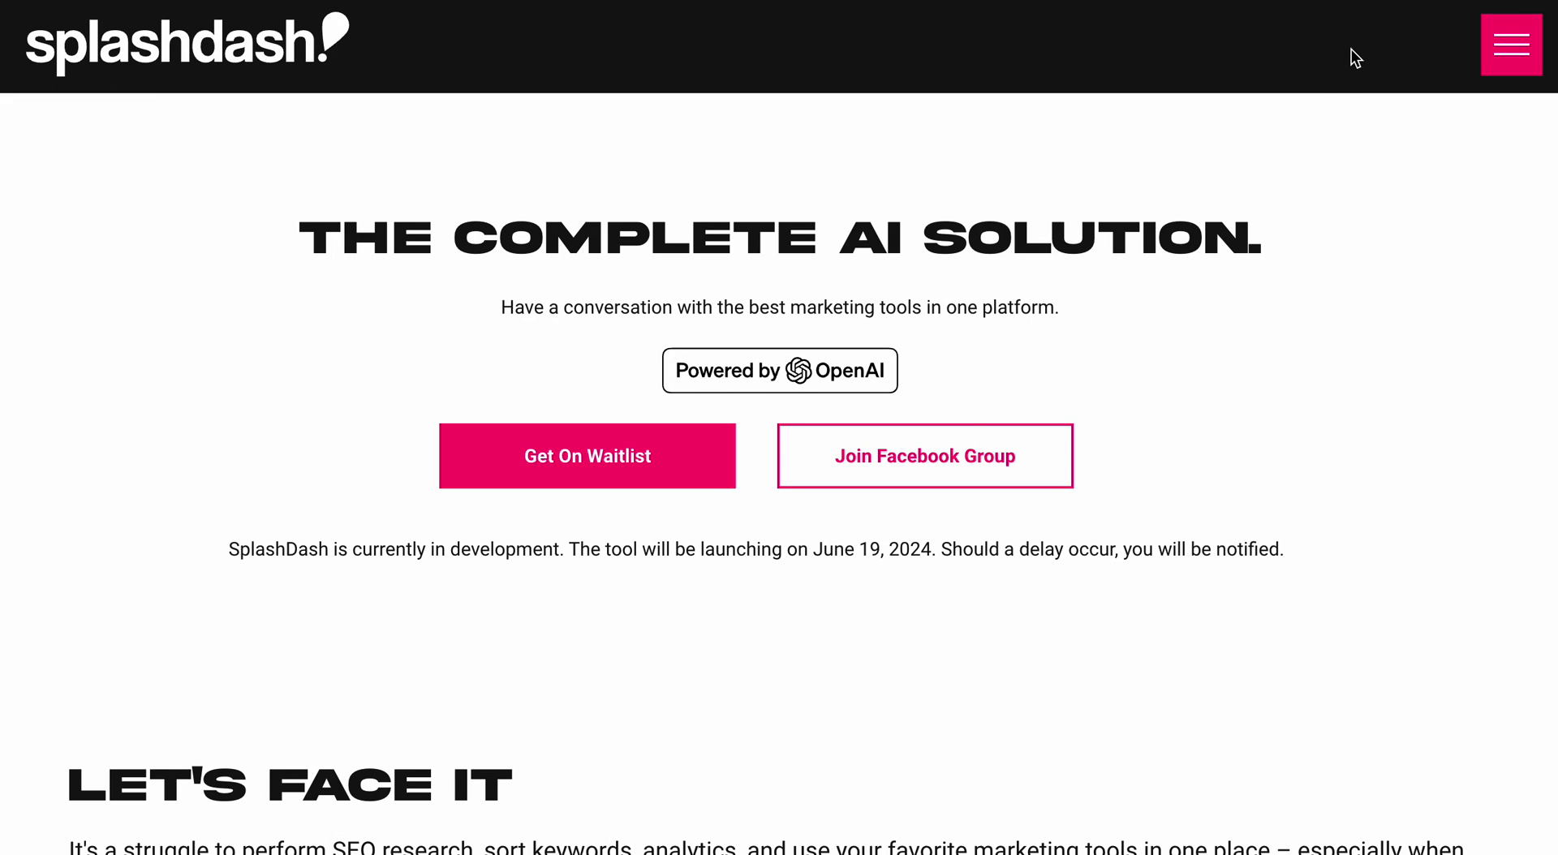
{"action": "left_click", "coordinate": [563, 456]}
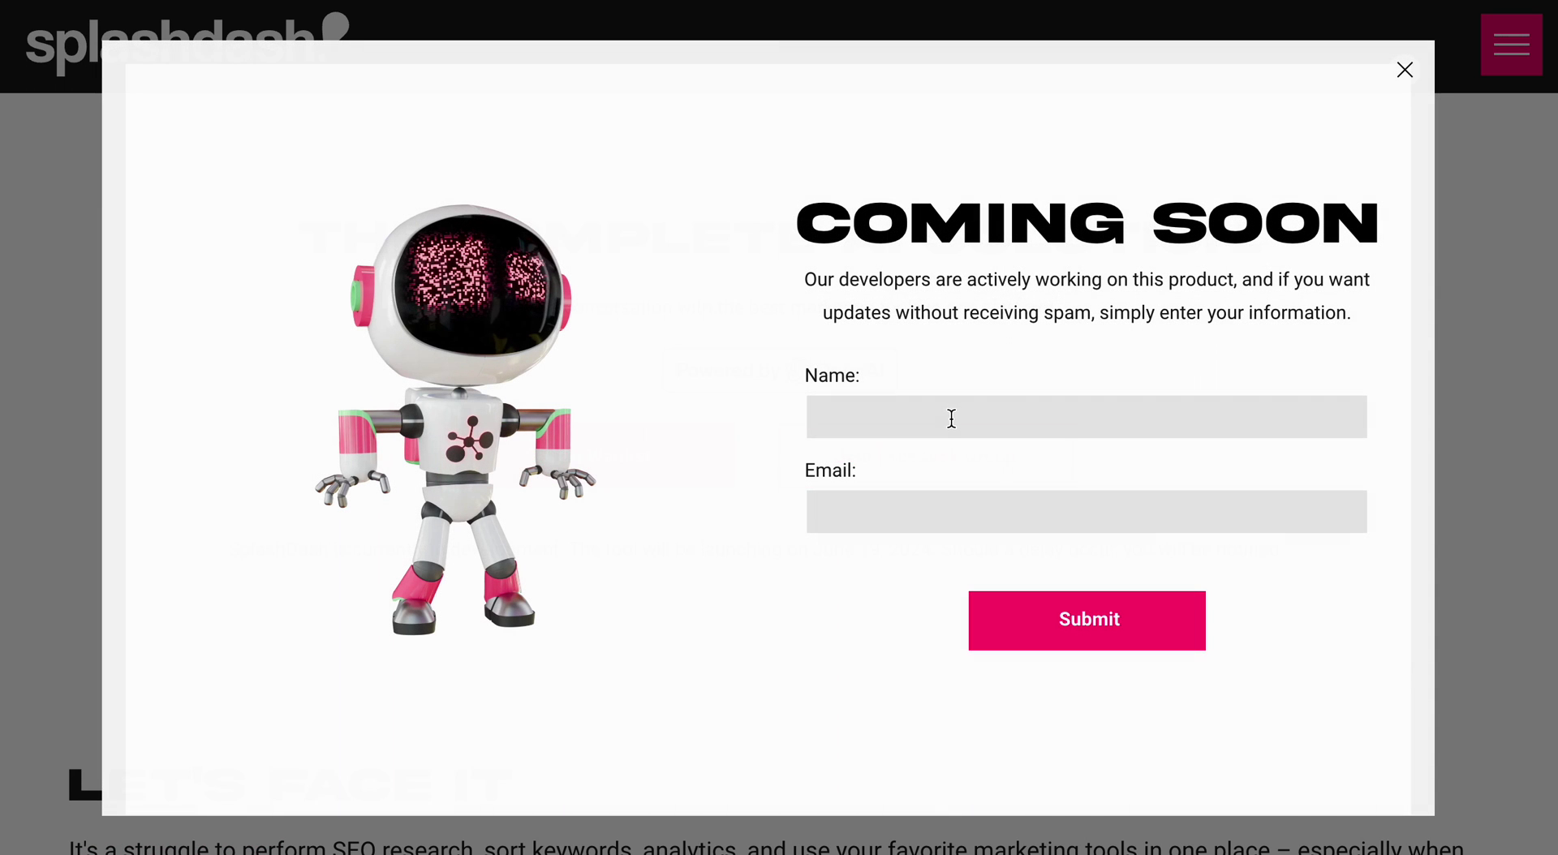
{"action": "left_click", "coordinate": [950, 417]}
{"action": "key", "text": "Tab"}
{"action": "left_click", "coordinate": [1359, 96]}
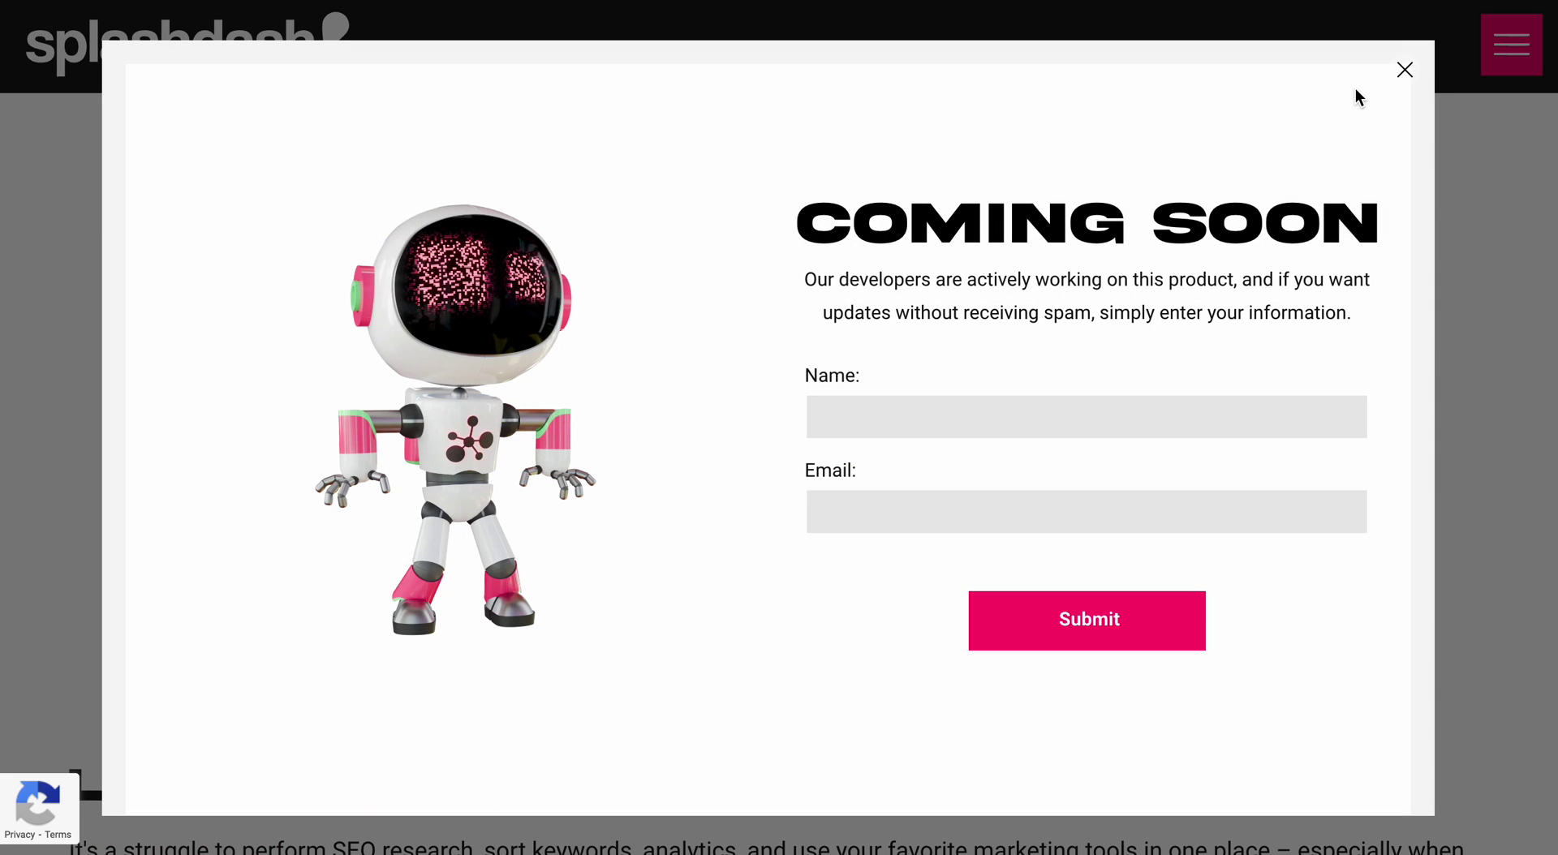
{"action": "left_click", "coordinate": [1405, 70]}
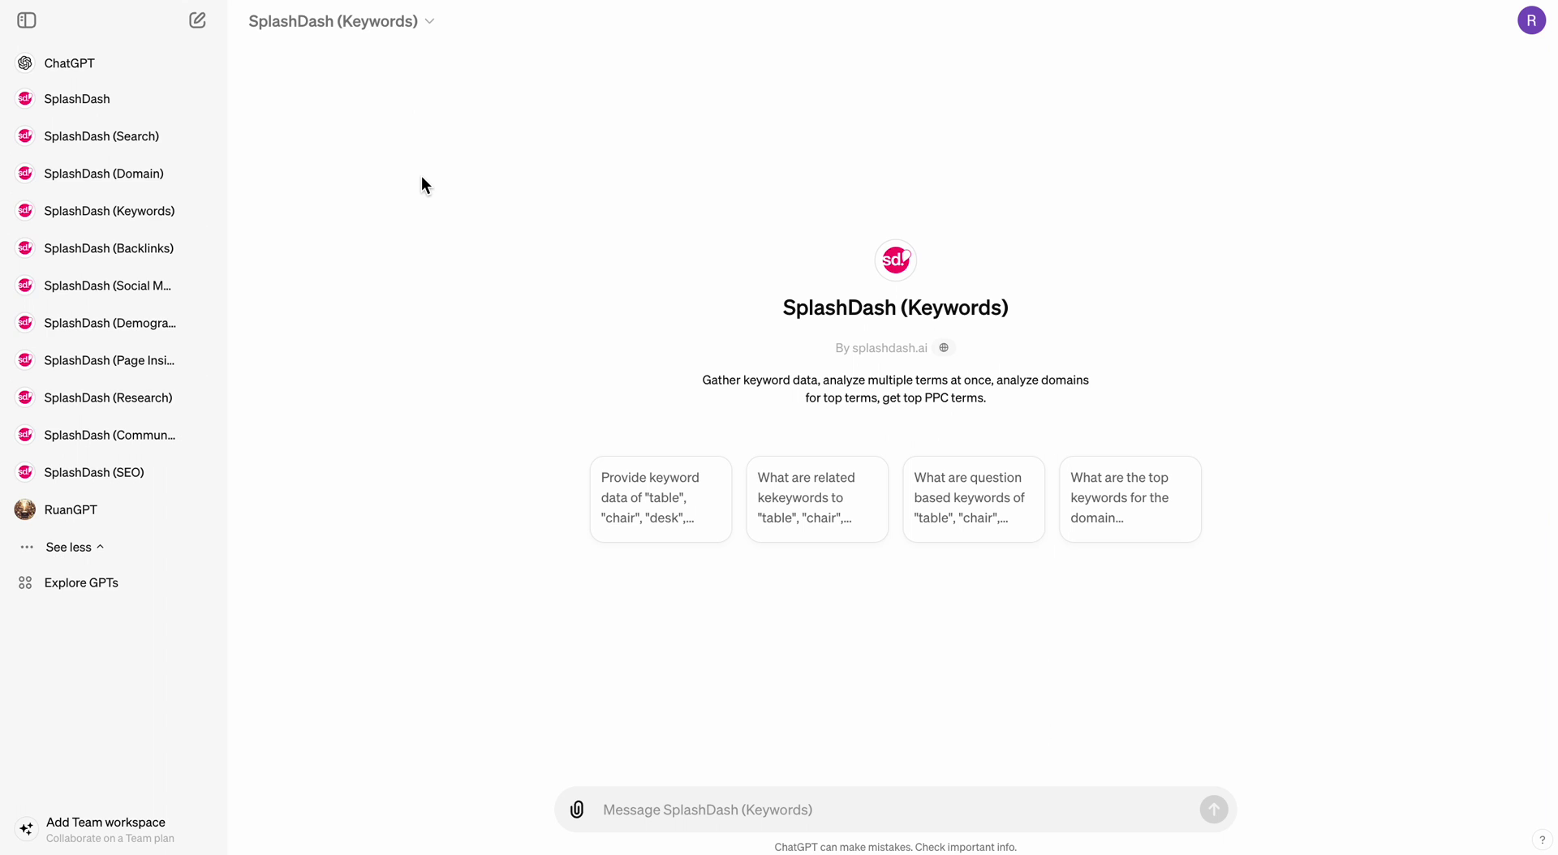
- Open the main SplashDash GPT, then switch to SplashDash (Search)
{"action": "left_click", "coordinate": [99, 100]}
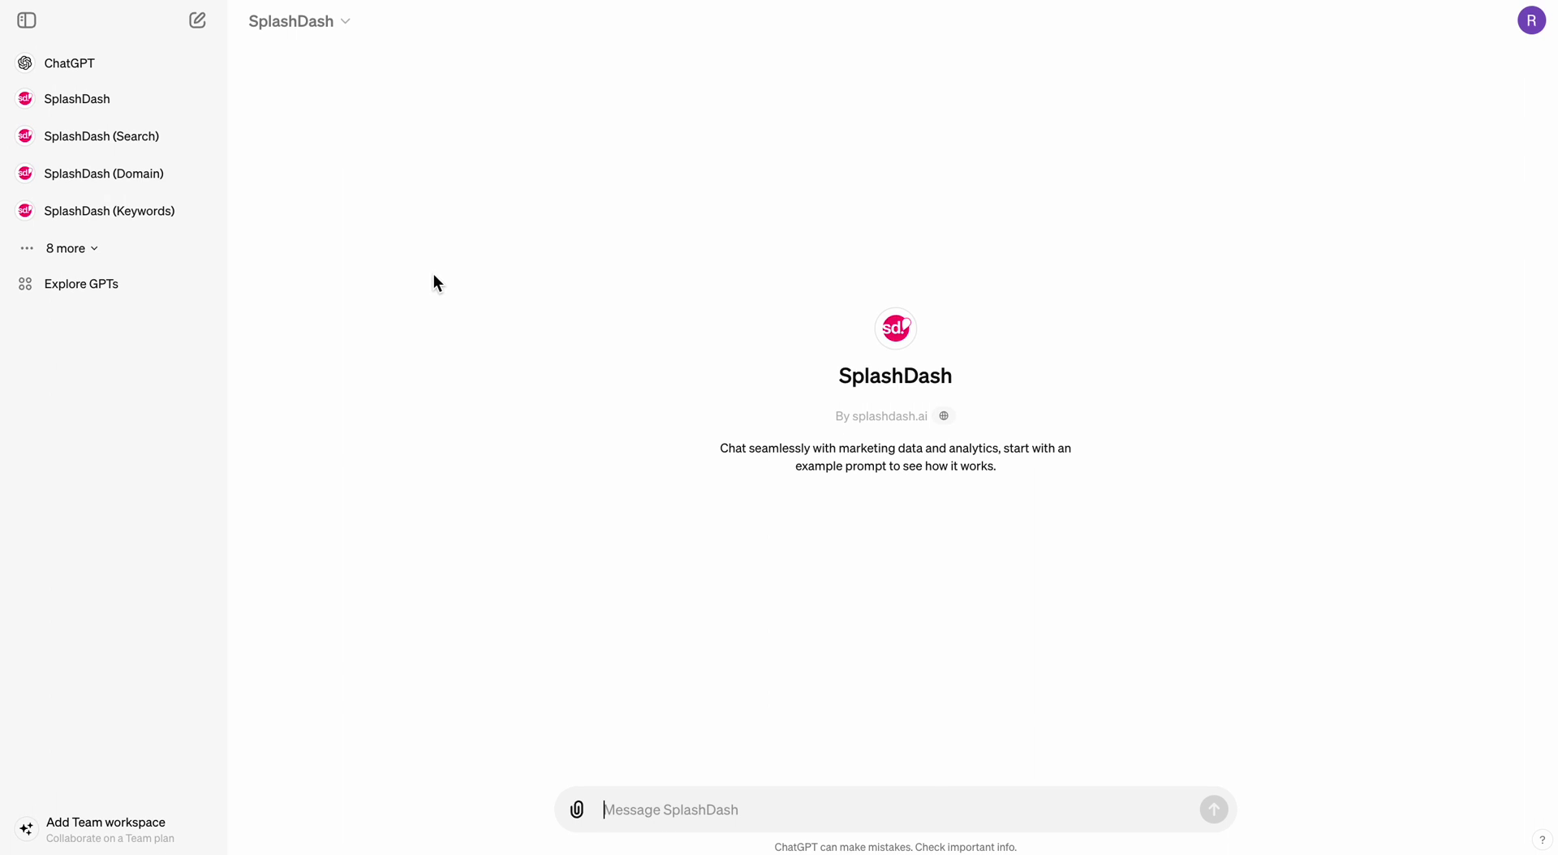
{"action": "left_click", "coordinate": [84, 147]}
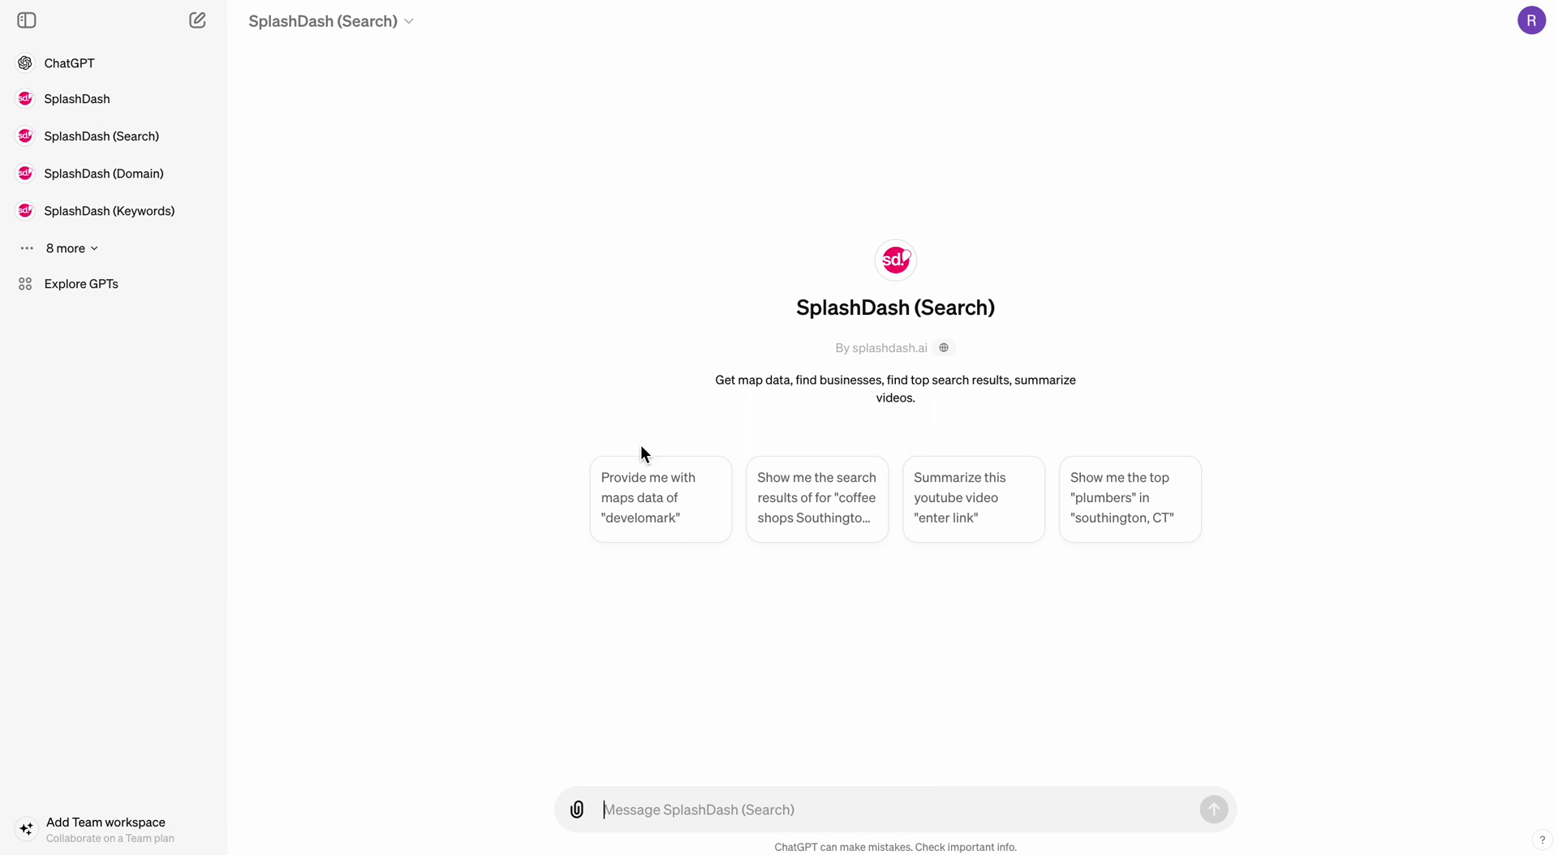
- Send the 'top plumbers in Southington, CT' starter prompt and confirm the v2api.develomark.com call
{"action": "left_click", "coordinate": [1120, 522]}
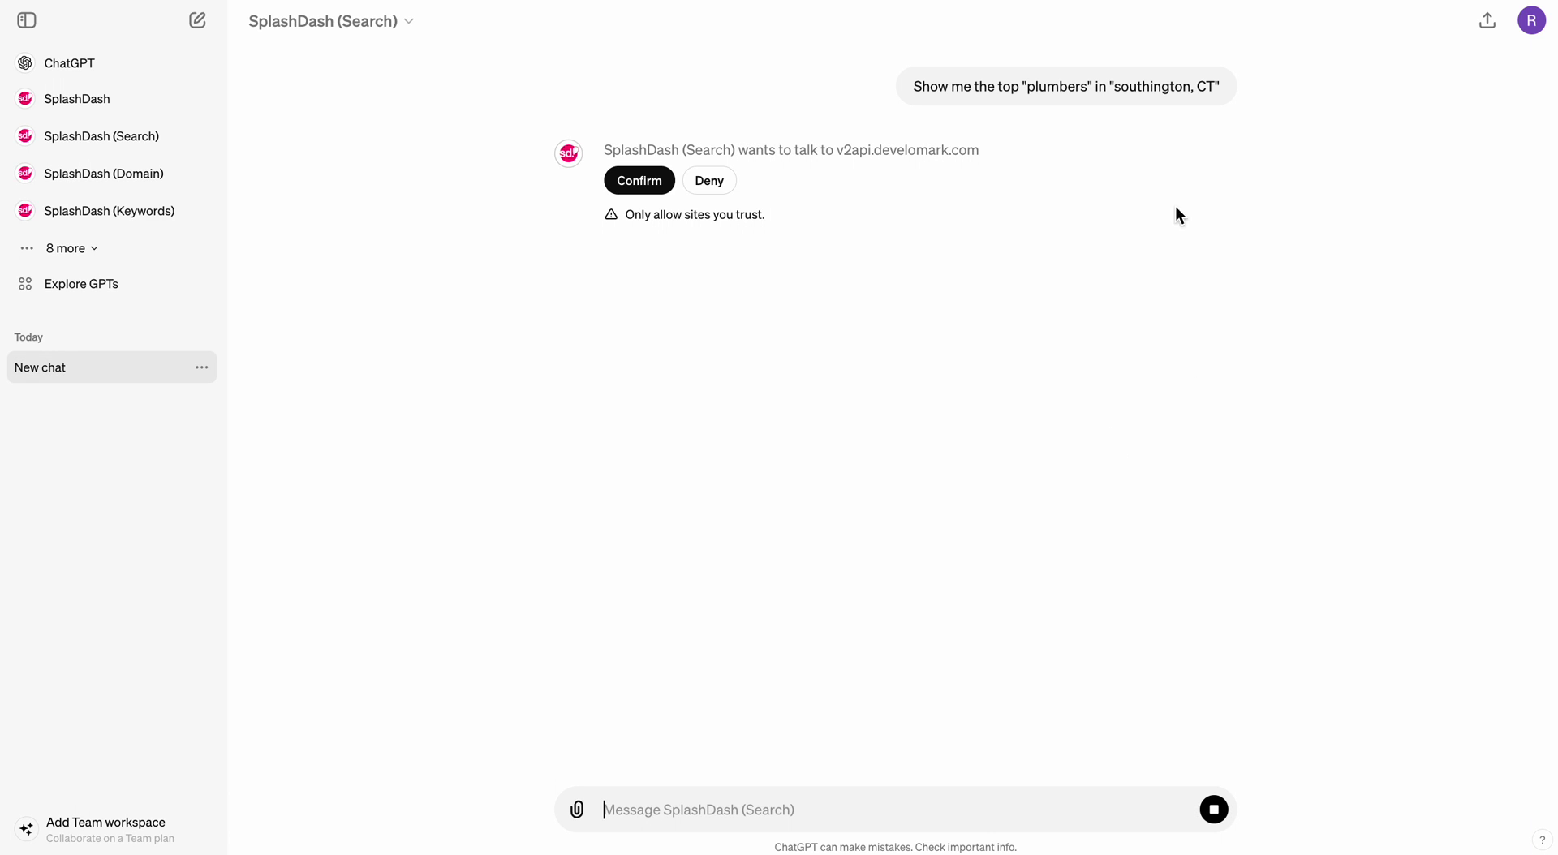
{"action": "left_click_drag", "start_coordinate": [914, 89], "coordinate": [1250, 89]}
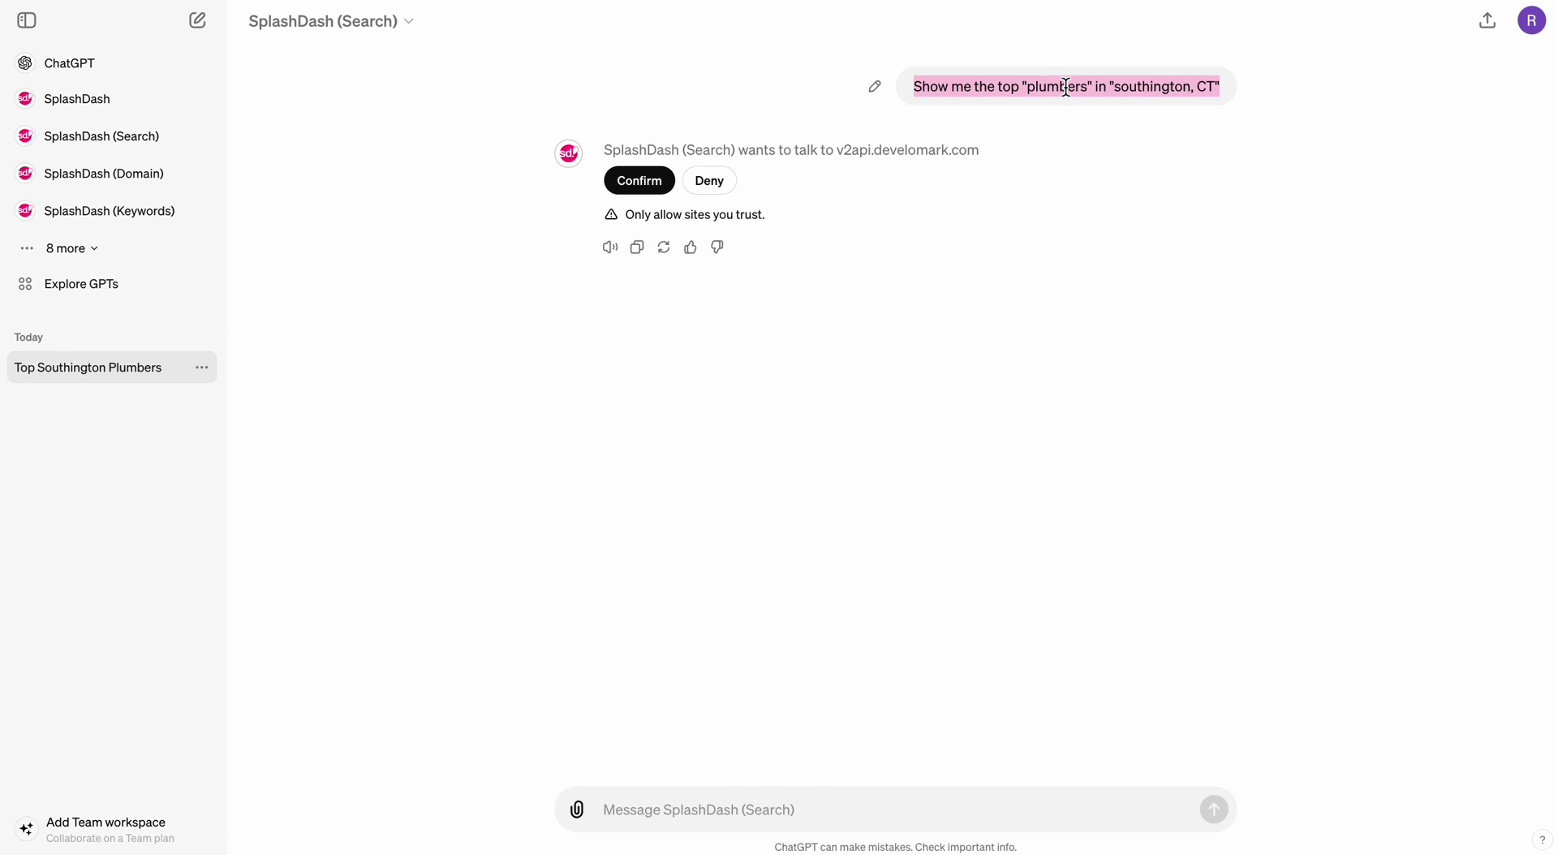
{"action": "left_click", "coordinate": [653, 180]}
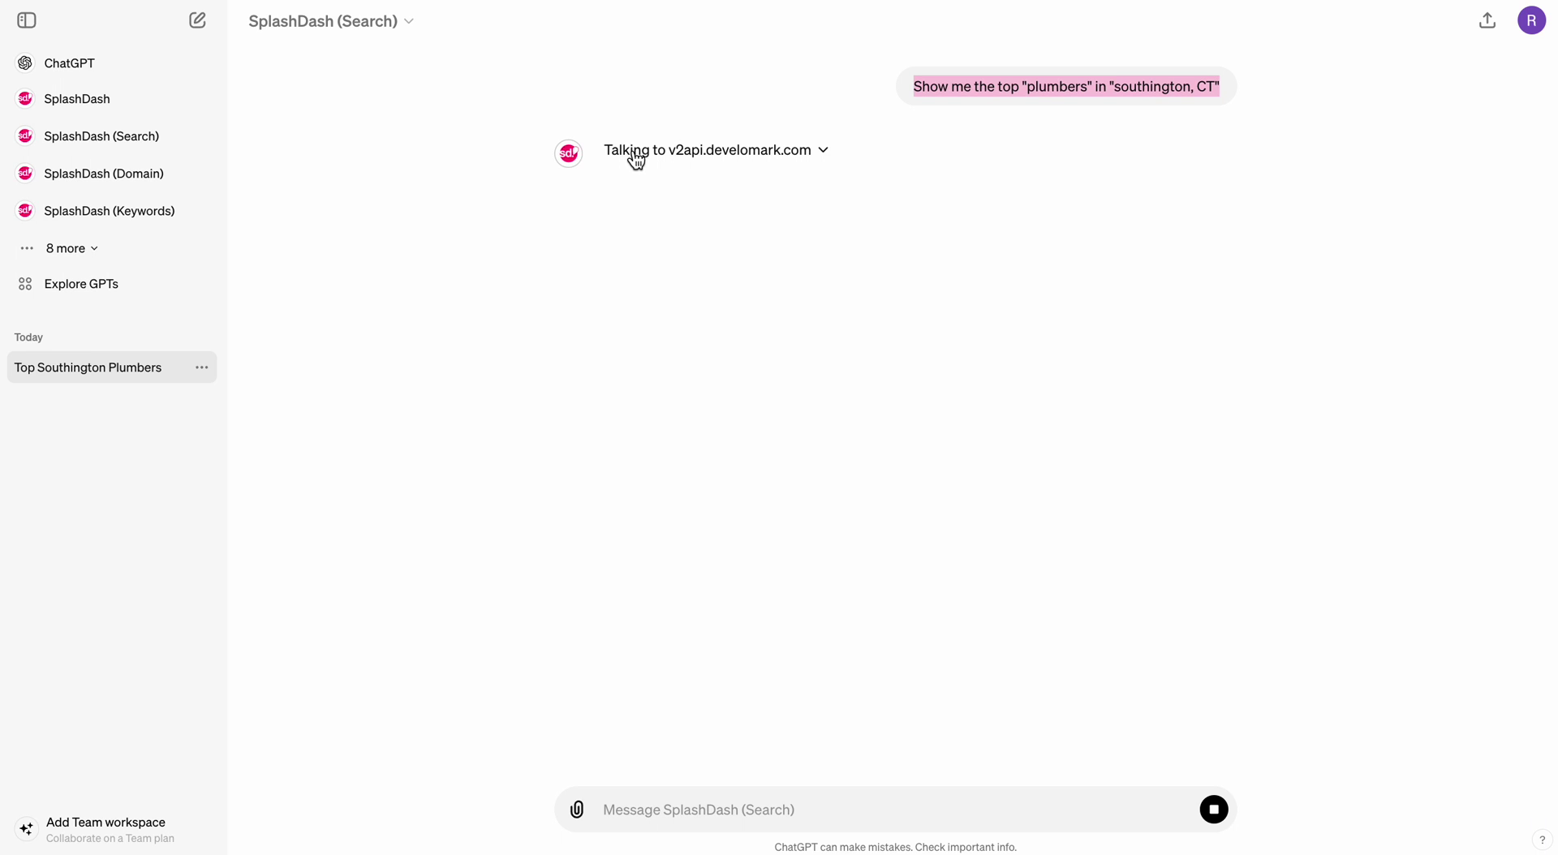
{"action": "left_click", "coordinate": [657, 152]}
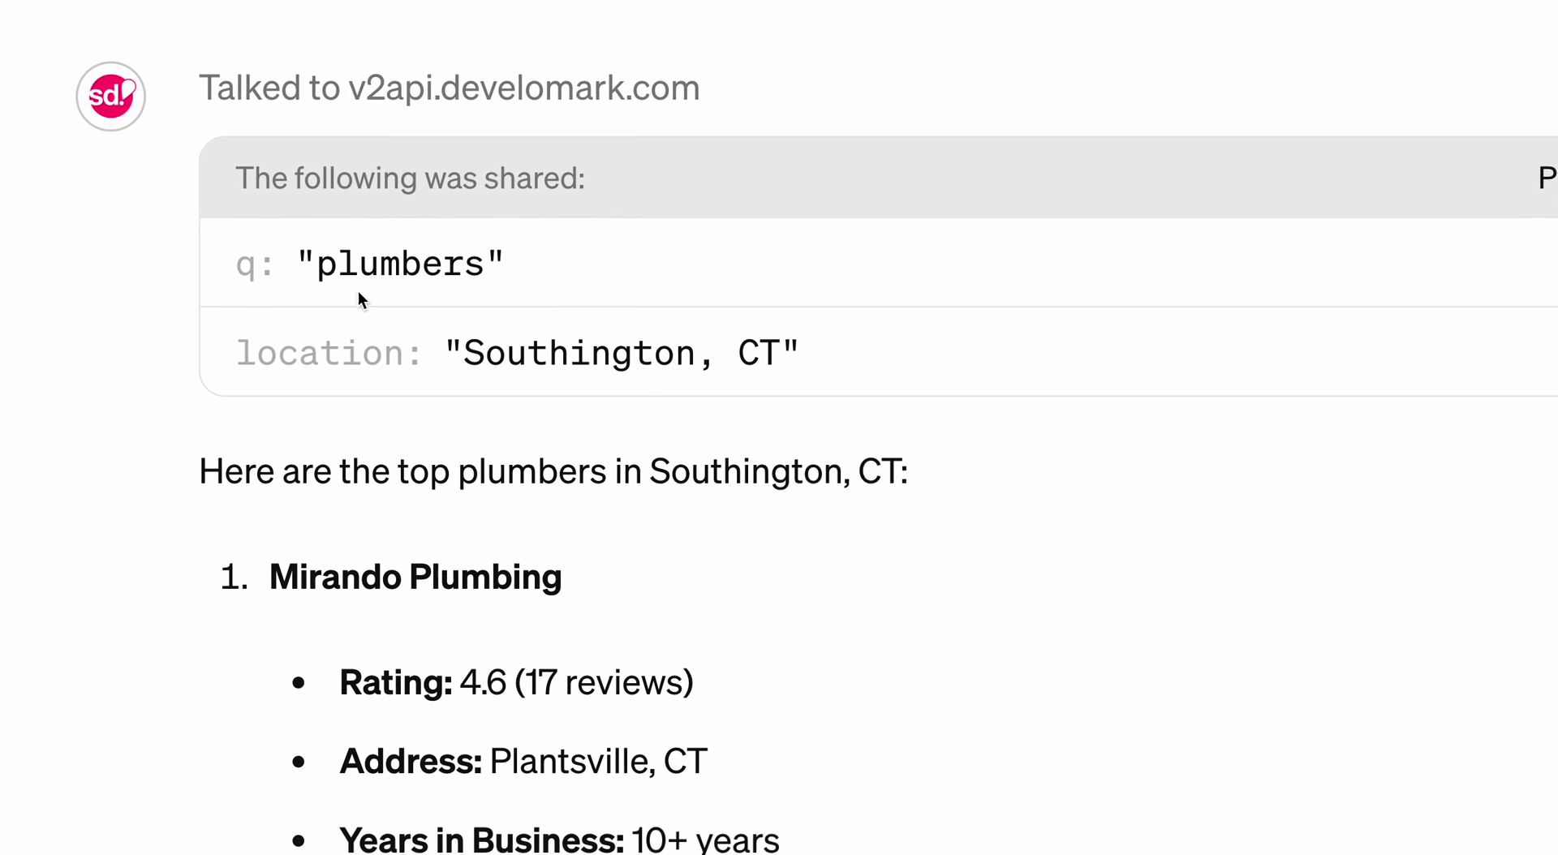
{"action": "left_click_drag", "start_coordinate": [295, 266], "coordinate": [527, 391]}
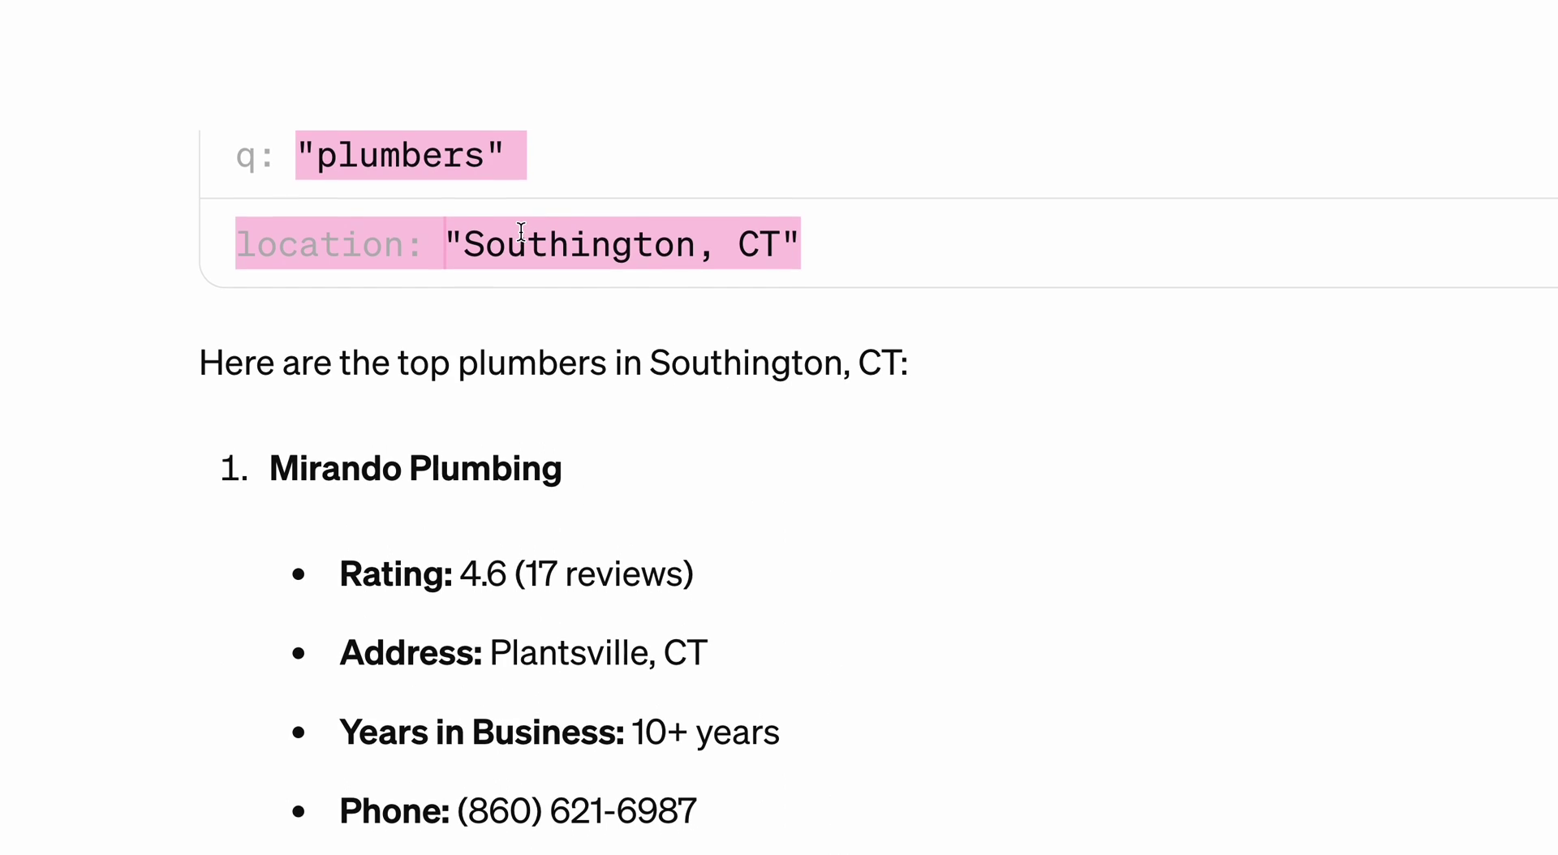
{"action": "left_click", "coordinate": [633, 409]}
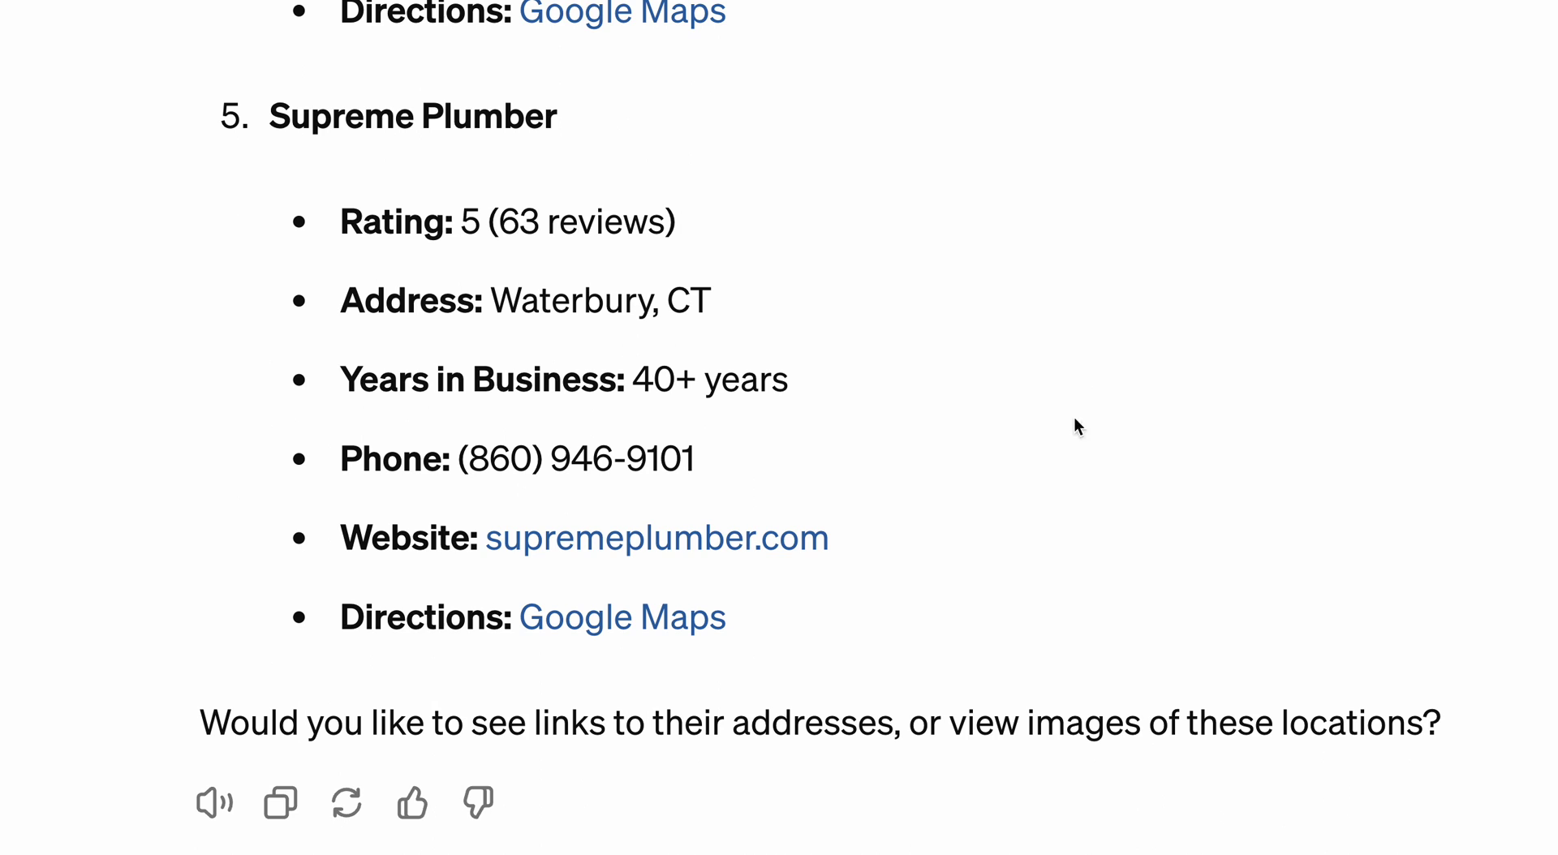
{"action": "scroll", "coordinate": [1088, 358], "scroll_direction": "up", "scroll_amount": 15}
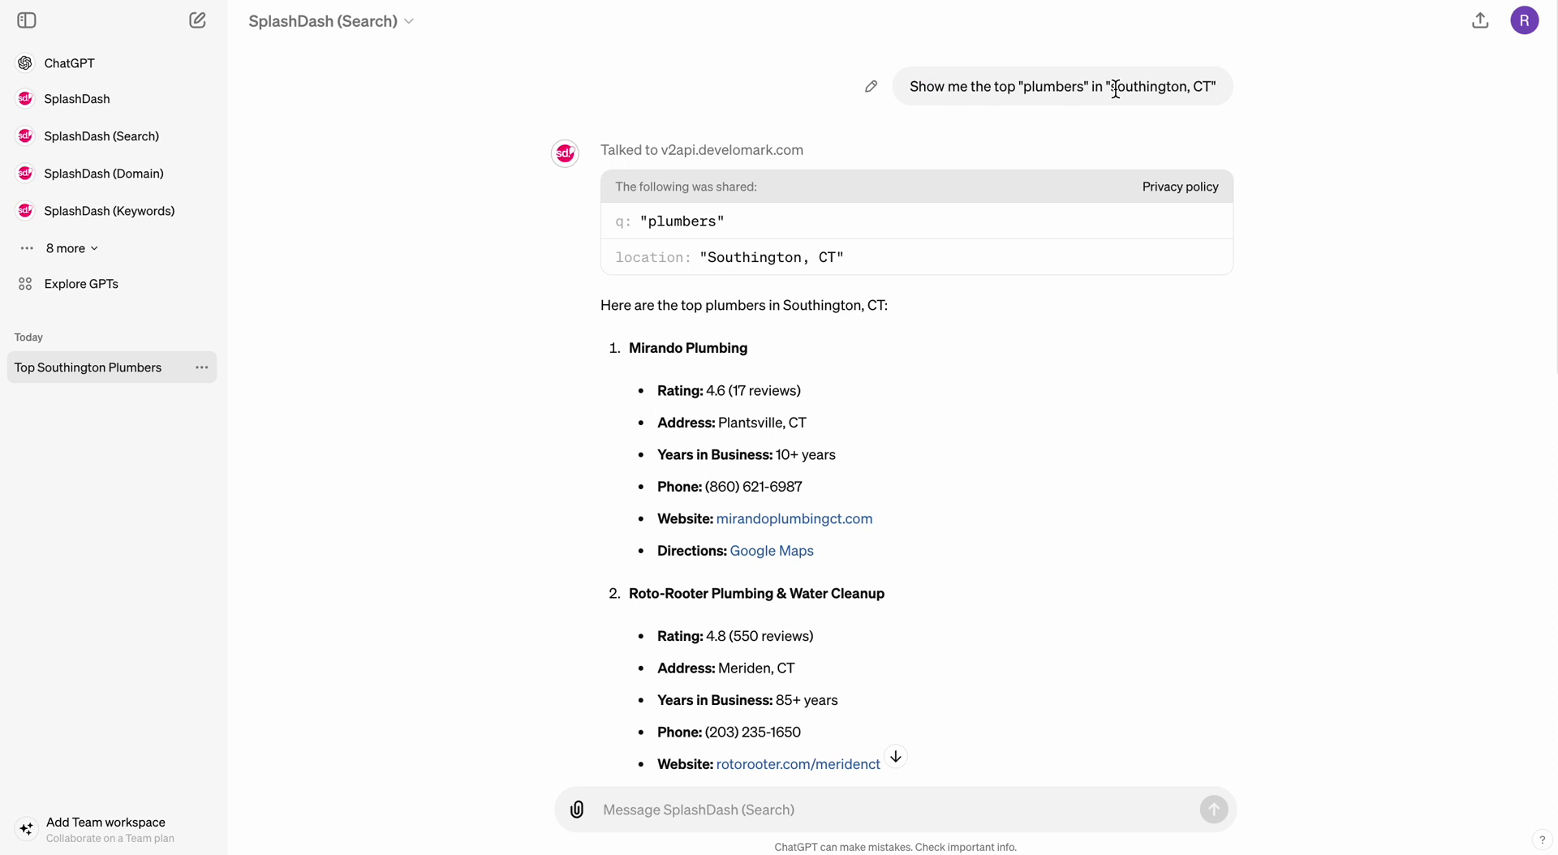
- Copy the plumbers request, change 'plumbers' to 'med spa', send it, and decline the service access
{"action": "left_click_drag", "start_coordinate": [1215, 86], "coordinate": [953, 84]}
{"action": "left_click", "coordinate": [869, 191]}
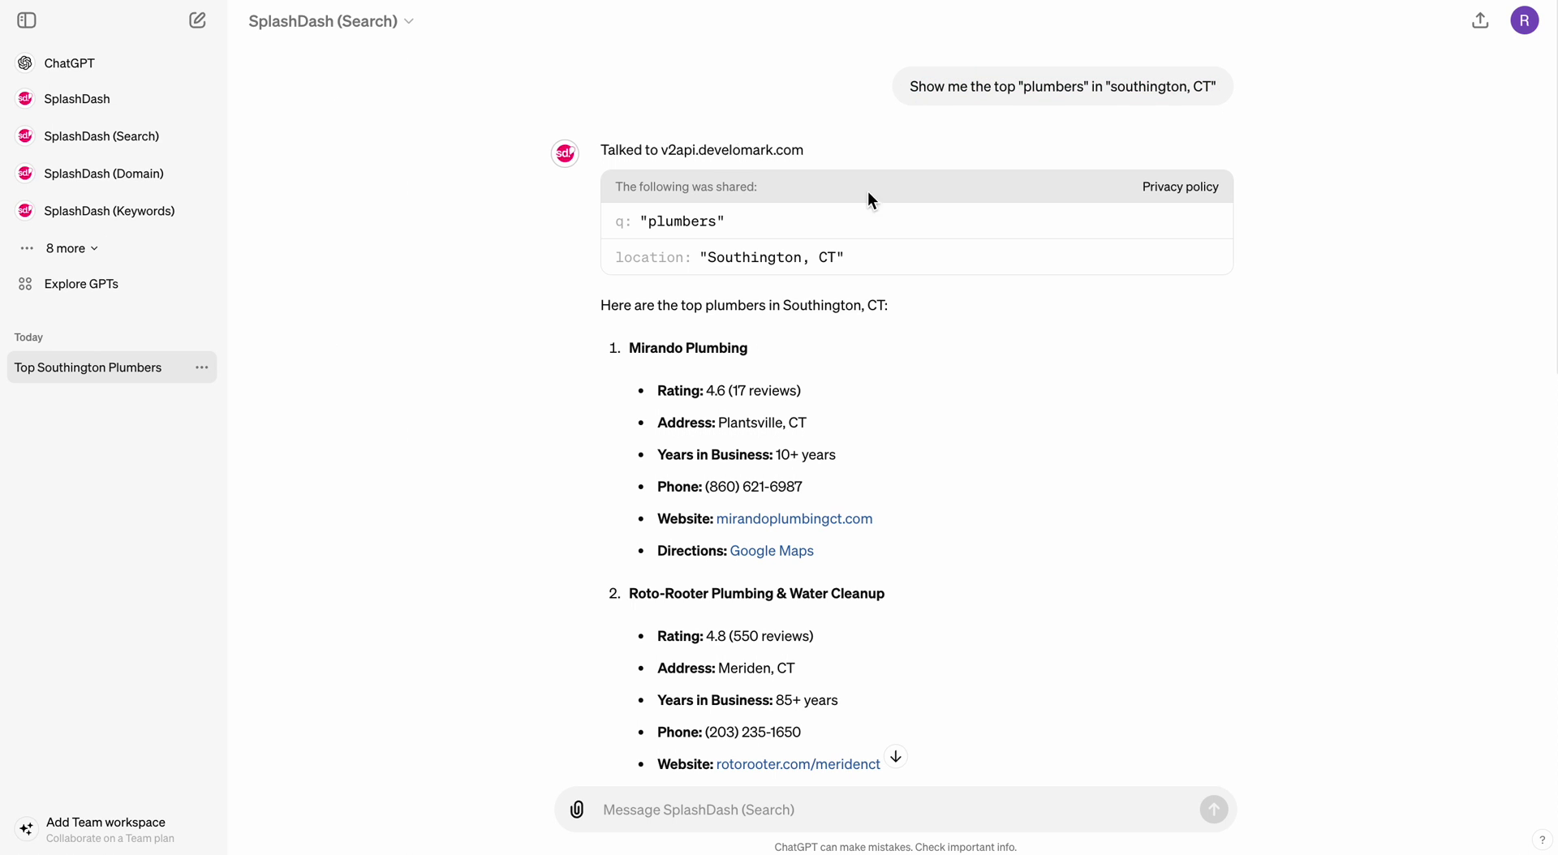
{"action": "triple_click", "coordinate": [942, 82]}
{"action": "key", "text": "ctrl+c"}
{"action": "scroll", "coordinate": [772, 764], "scroll_direction": "down", "scroll_amount": 10}
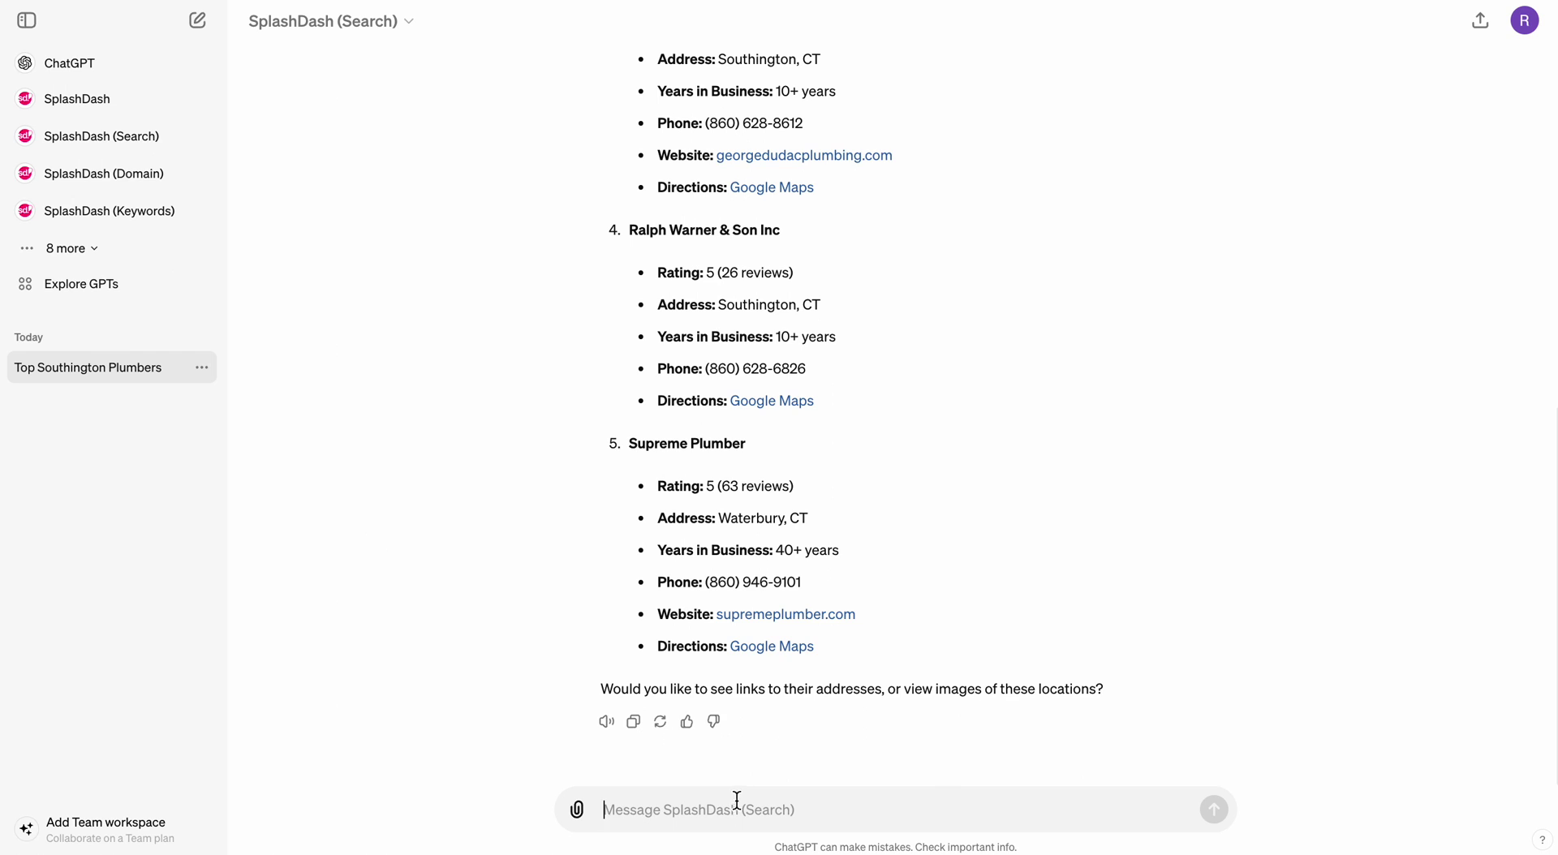
{"action": "key", "text": "ctrl+v"}
{"action": "double_click", "coordinate": [636, 800]}
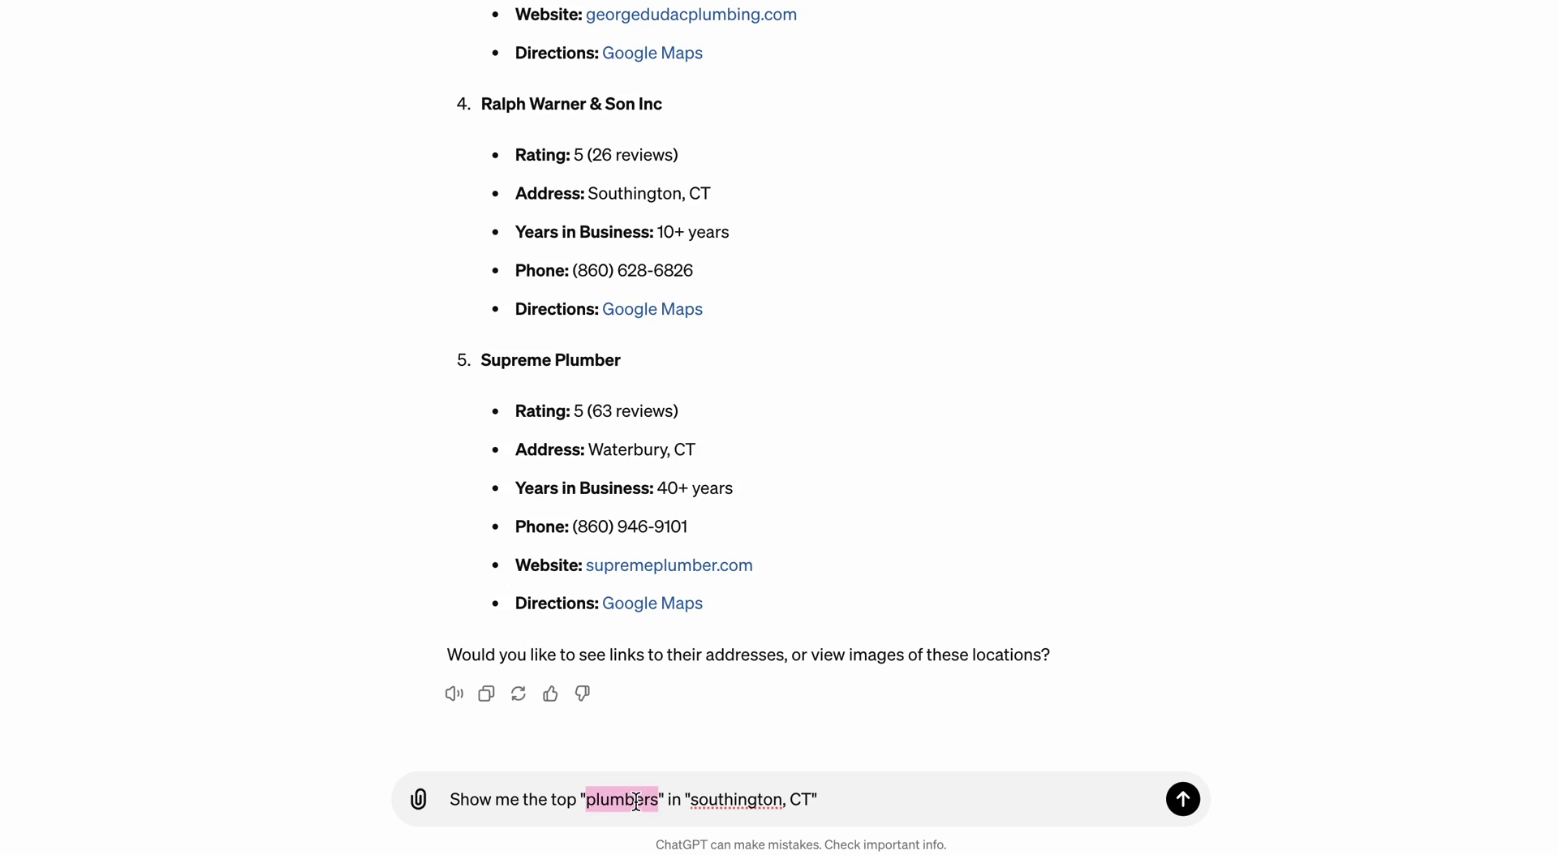
{"action": "type", "text": "med spa"}
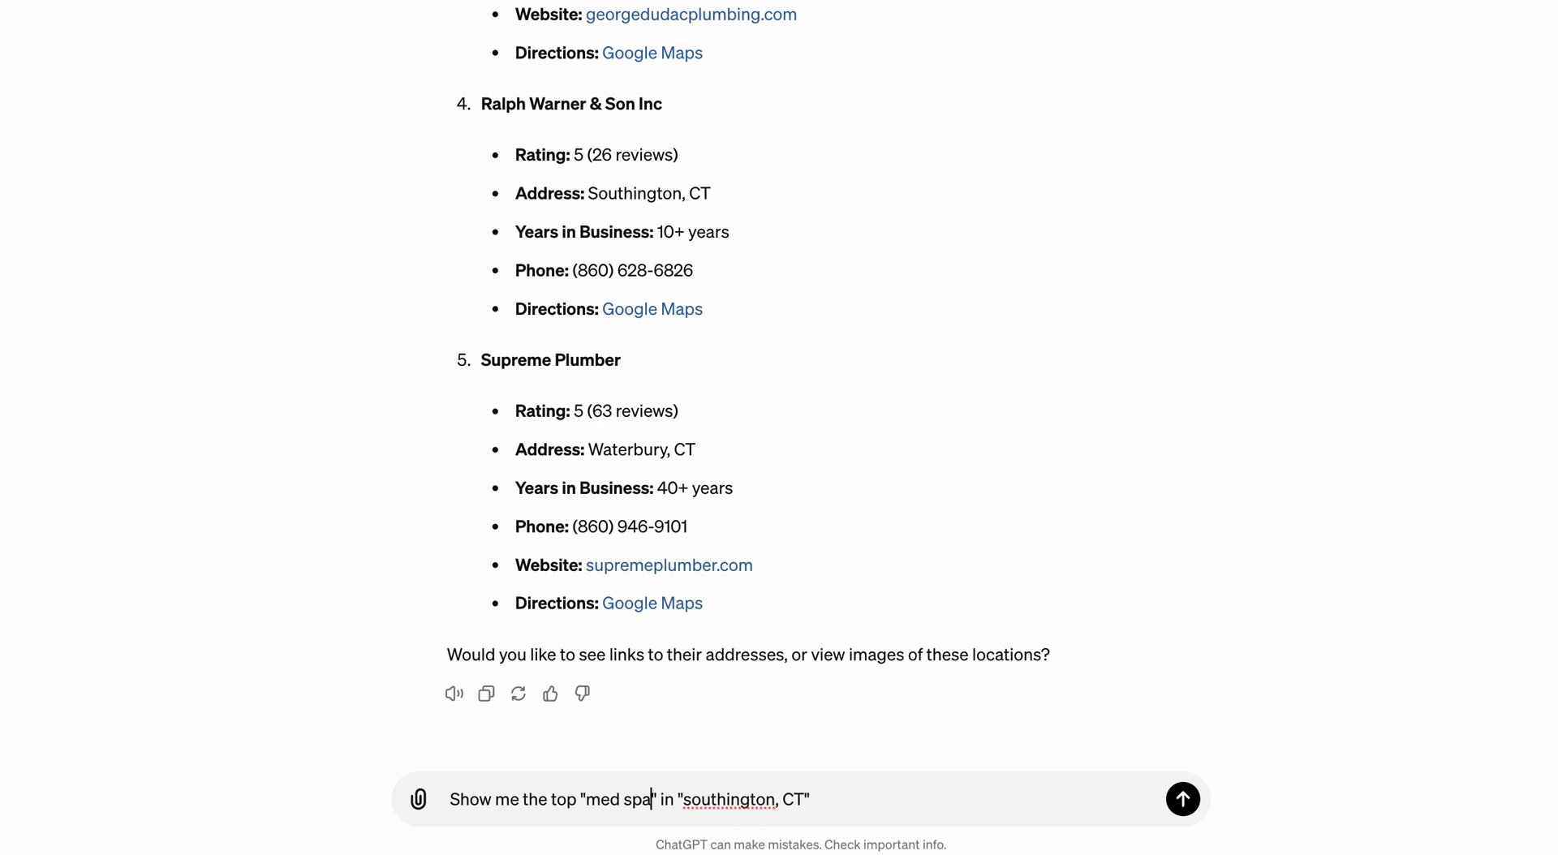
{"action": "key", "text": "Return"}
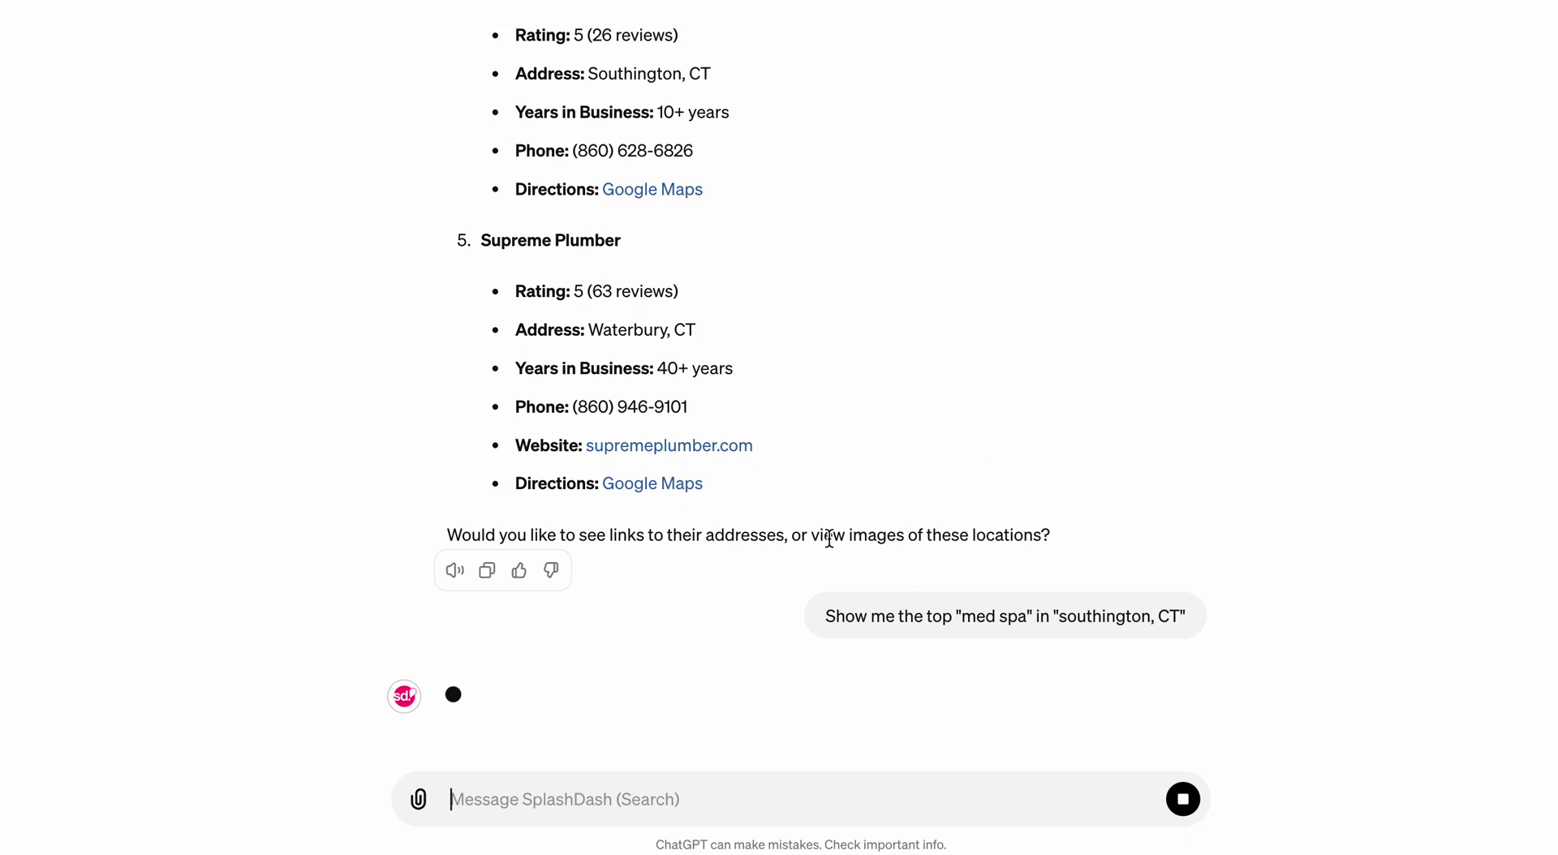
{"action": "left_click", "coordinate": [583, 650]}
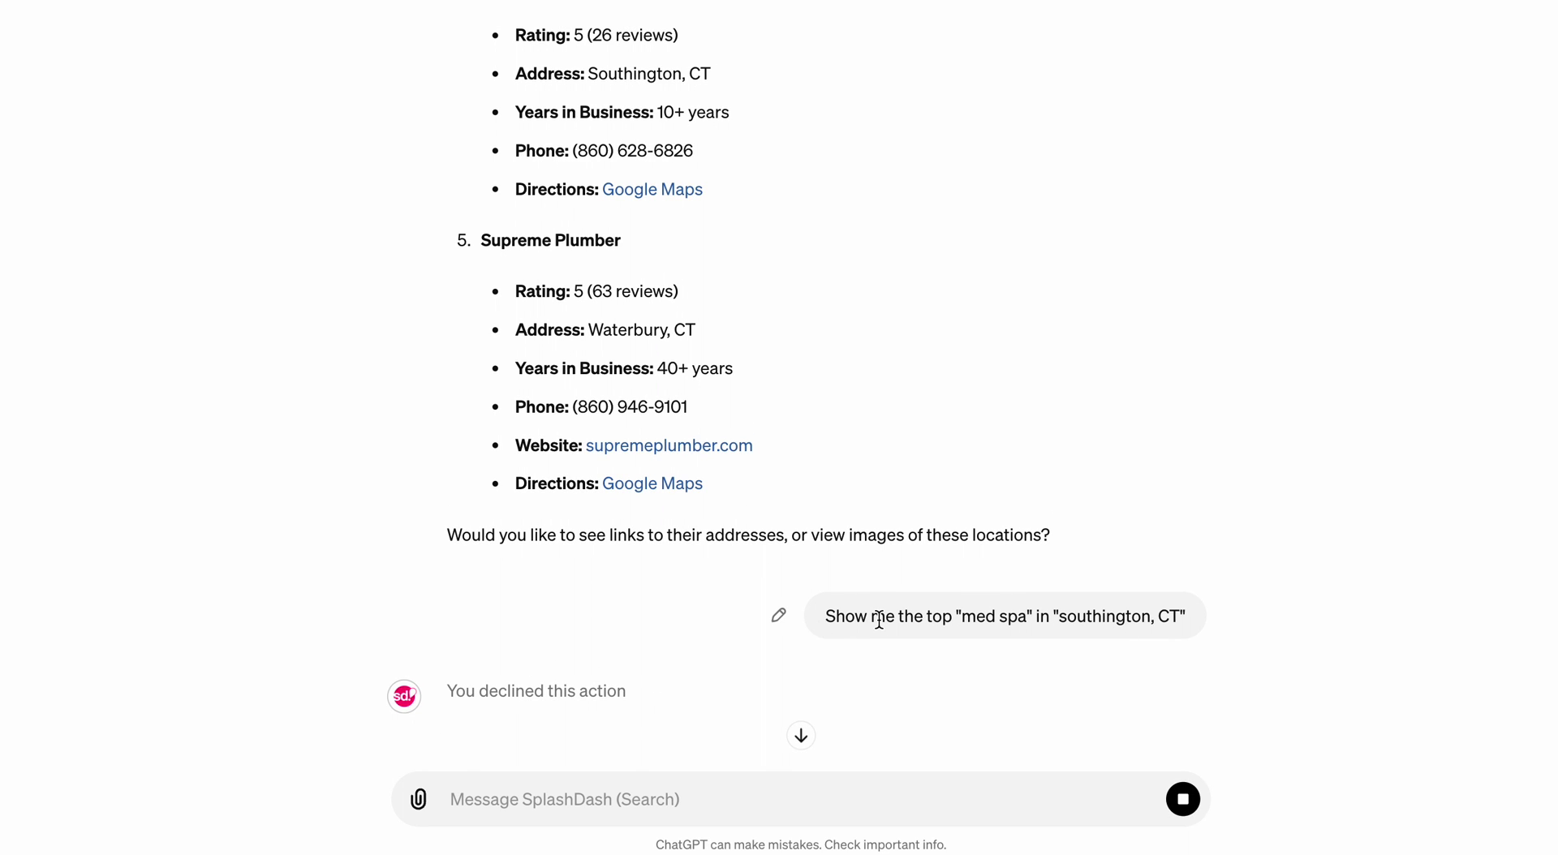
- Resend the prompt with 'med spa' for Southington, CT and approve the search request
{"action": "triple_click", "coordinate": [879, 620]}
{"action": "left_click", "coordinate": [698, 799]}
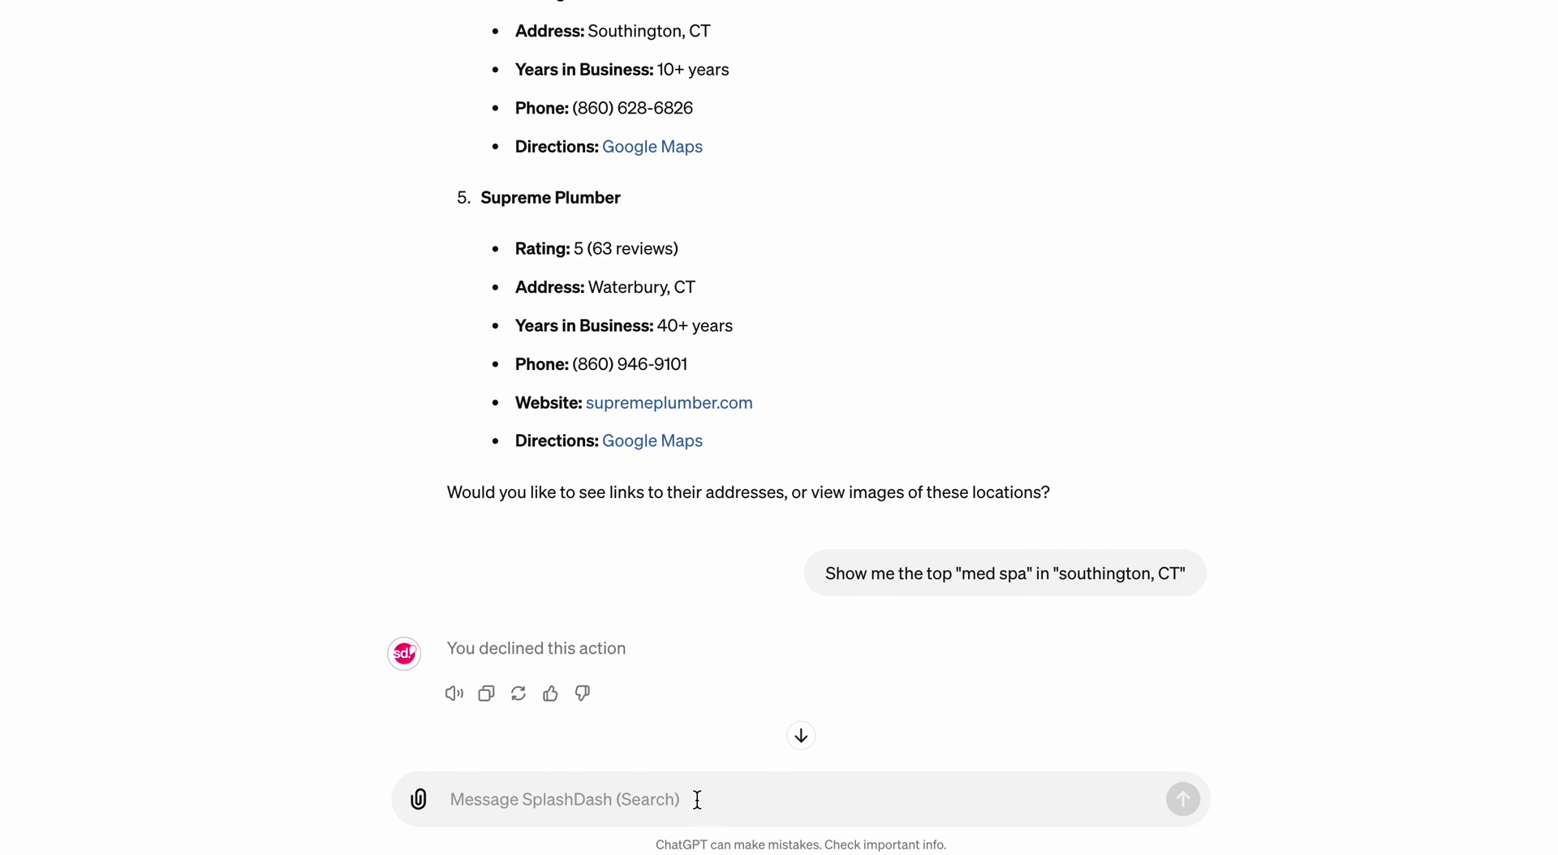
{"action": "key", "text": "ctrl+v"}
{"action": "key", "text": "BackSpace"}
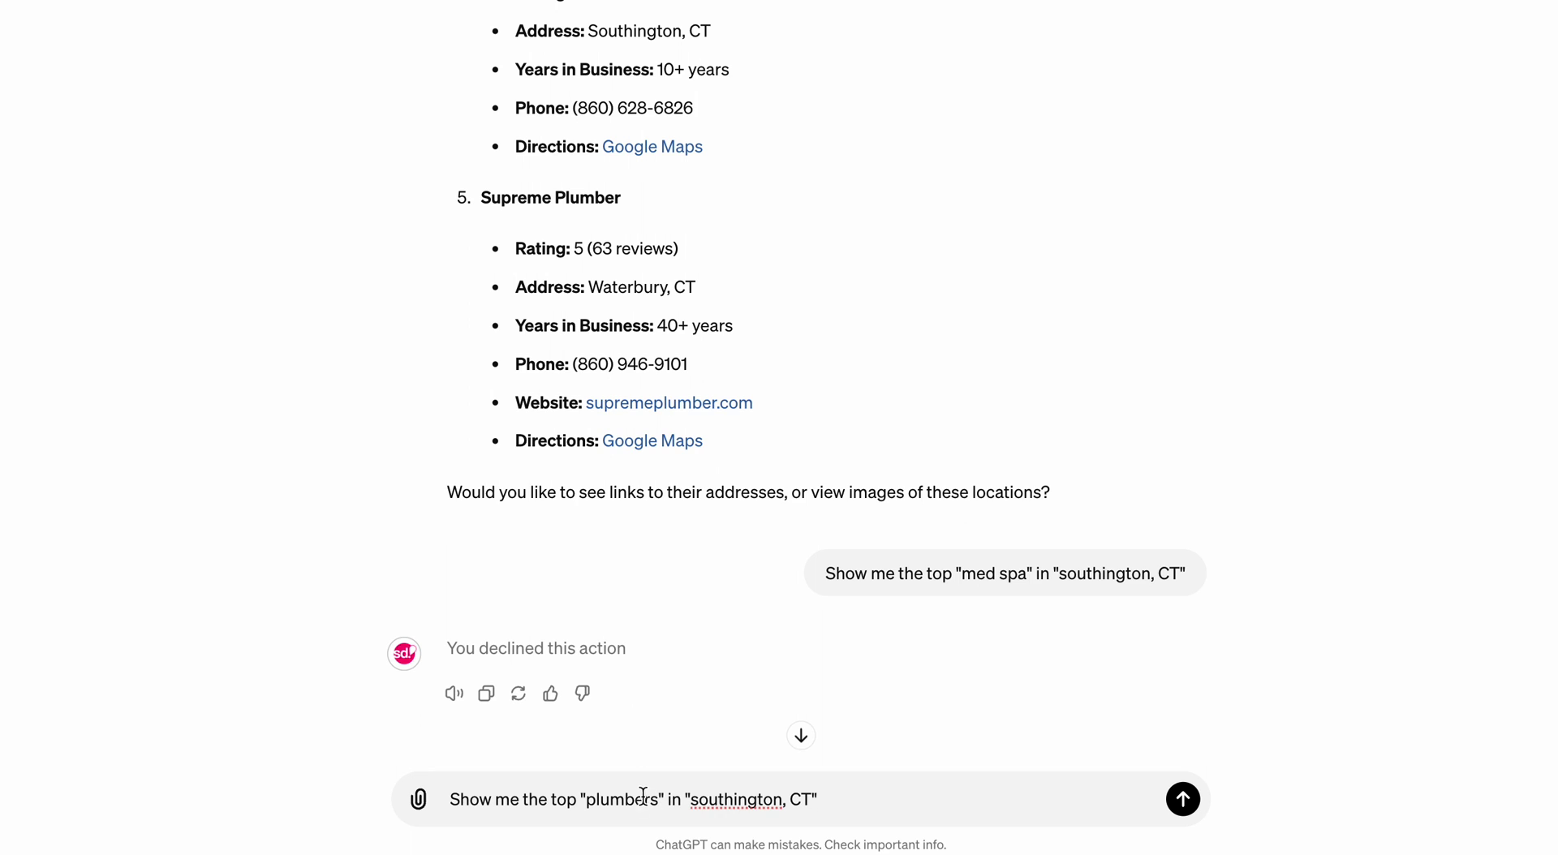
{"action": "double_click", "coordinate": [638, 803]}
{"action": "type", "text": "med spa"}
{"action": "key", "text": "Return"}
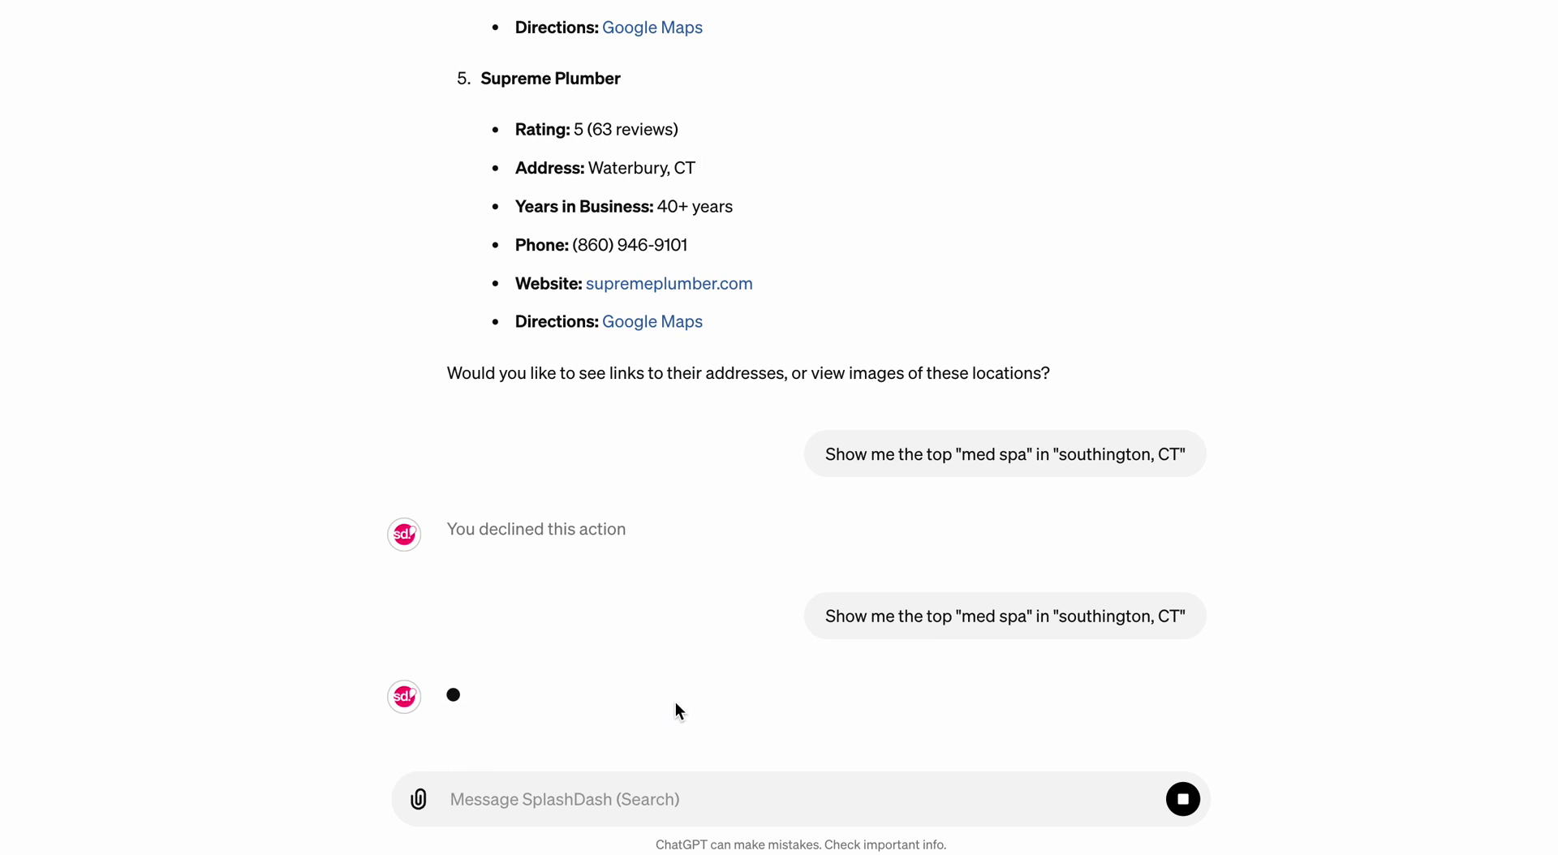
{"action": "left_click", "coordinate": [571, 621]}
{"action": "left_click_drag", "start_coordinate": [496, 517], "coordinate": [869, 563]}
{"action": "left_click", "coordinate": [502, 619]}
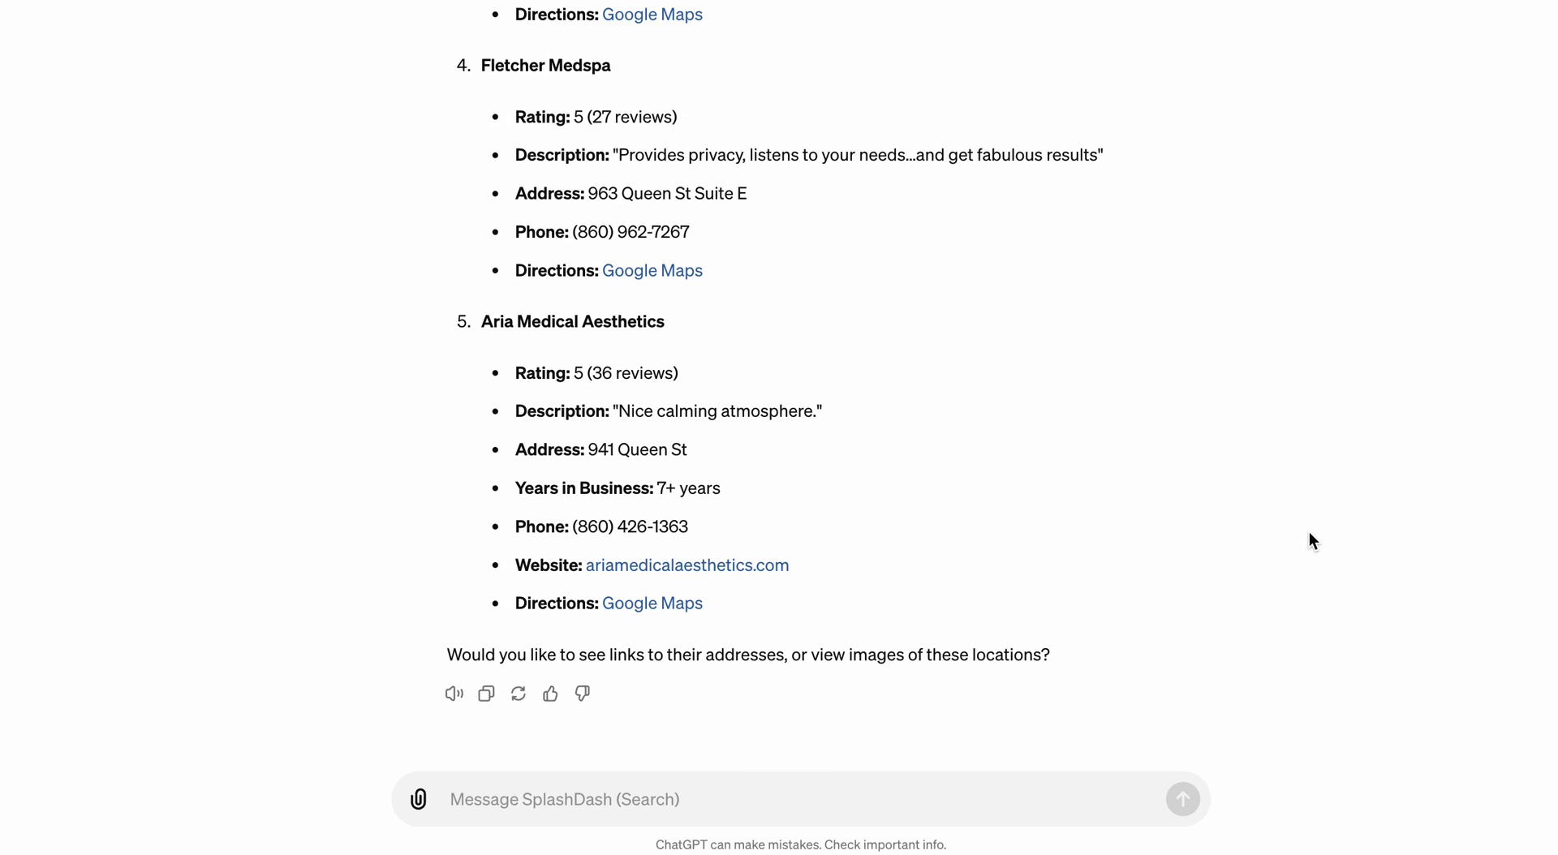
{"action": "scroll", "coordinate": [1138, 474], "scroll_direction": "up", "scroll_amount": 15}
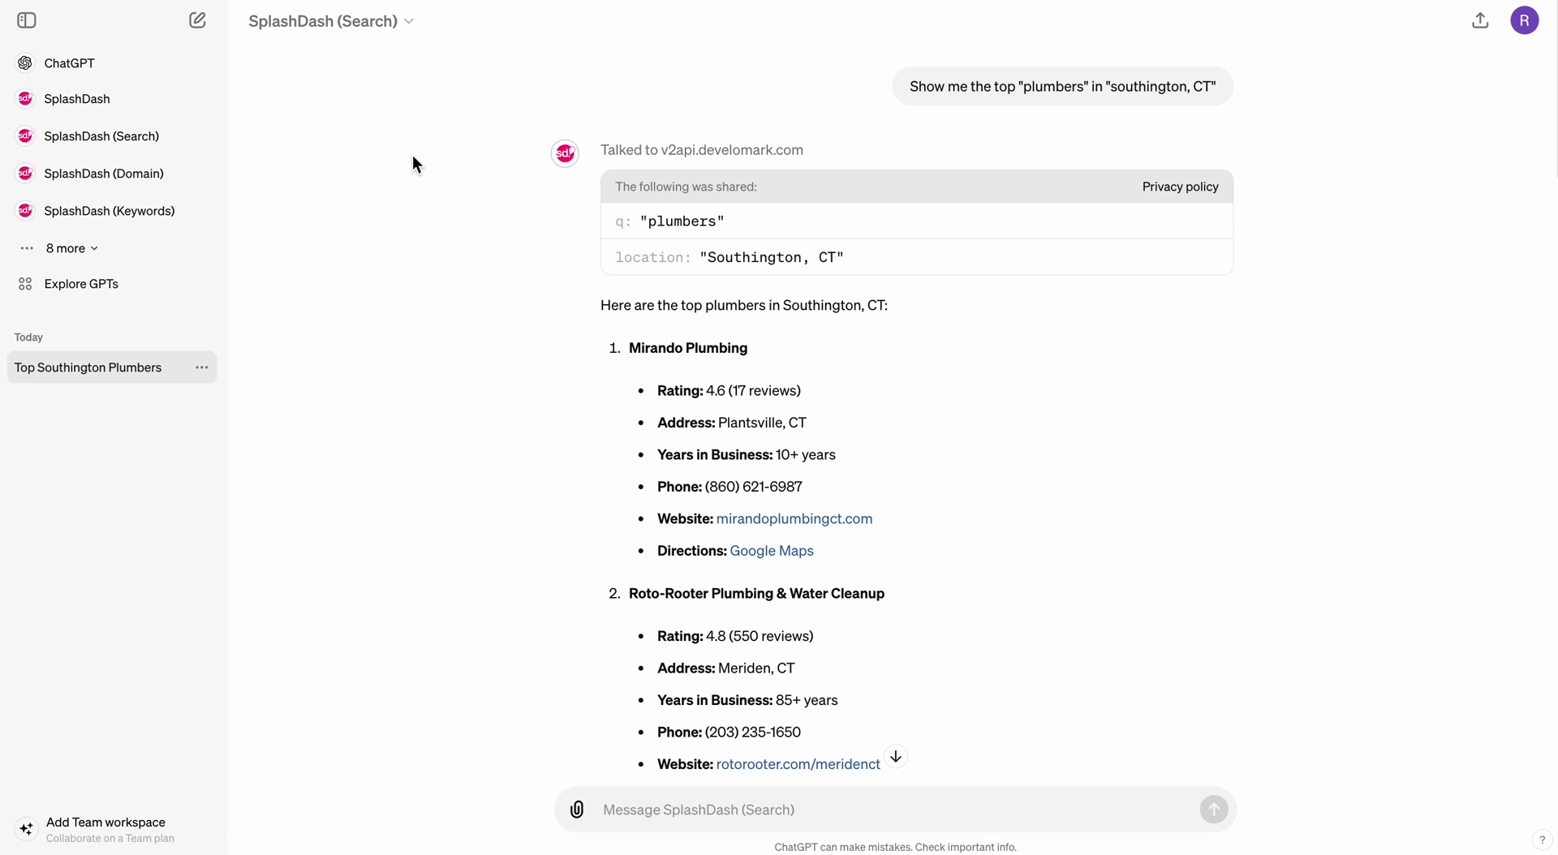
- Address a new message to SplashDash (Domain) and quote the med spa results in it
{"action": "scroll", "coordinate": [839, 424], "scroll_direction": "down", "scroll_amount": 10}
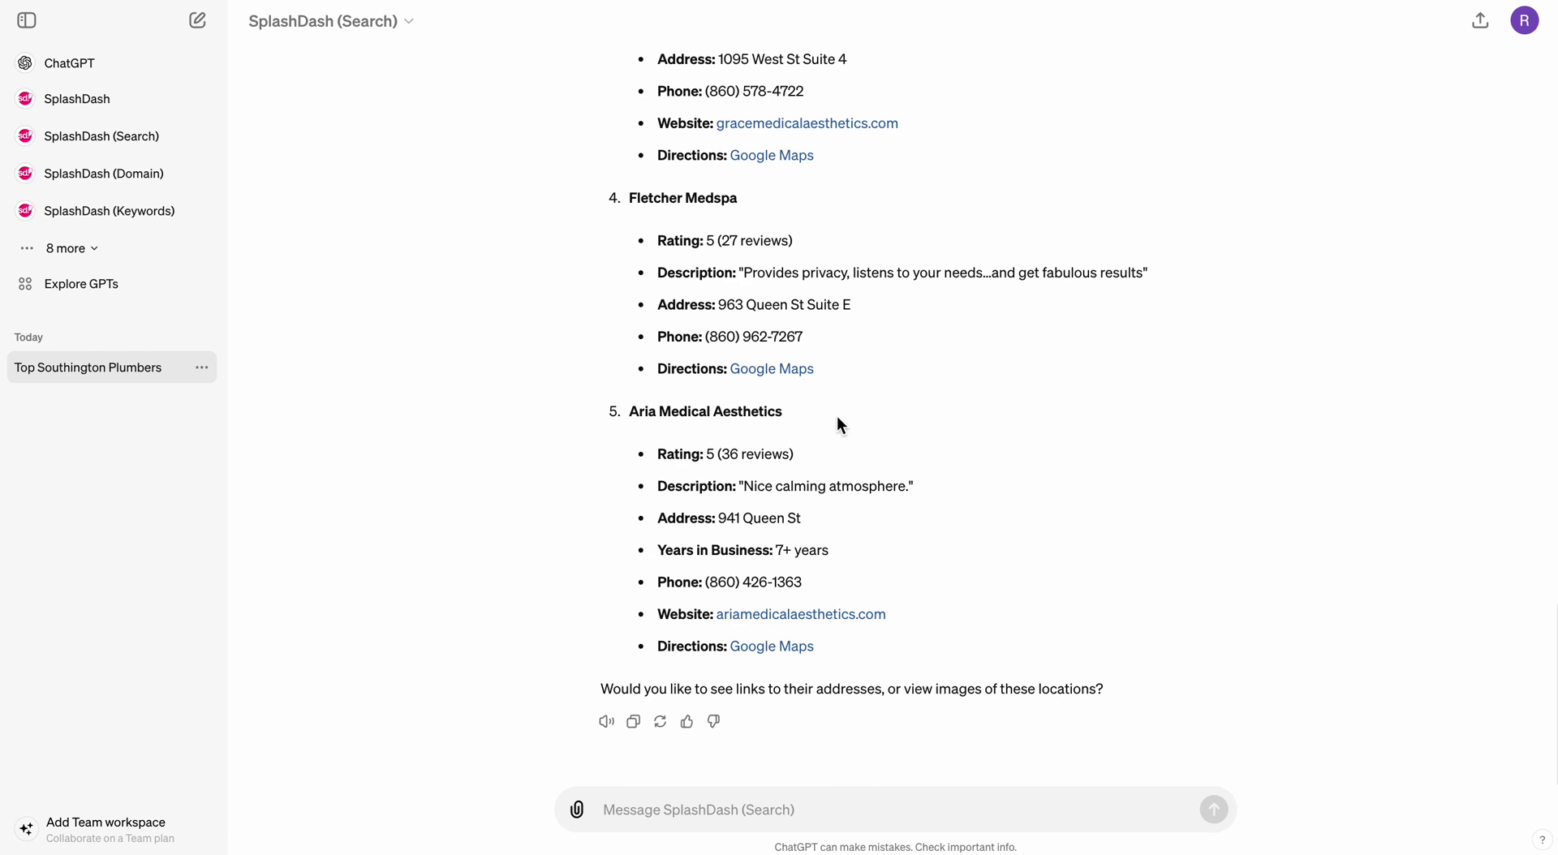
{"action": "left_click", "coordinate": [701, 807]}
{"action": "type", "text": "@"}
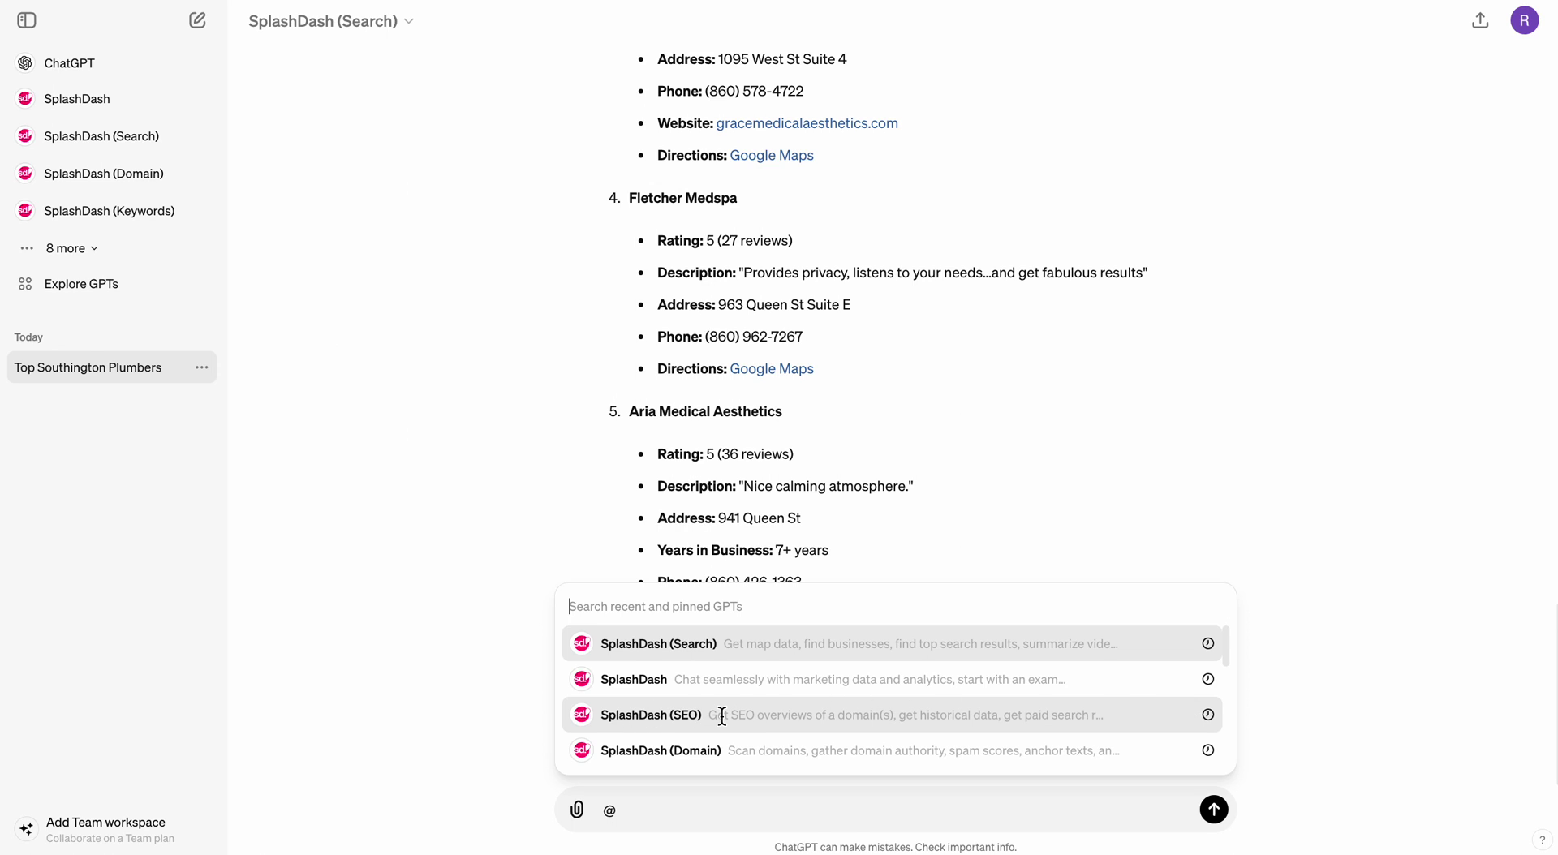
{"action": "left_click", "coordinate": [710, 748]}
{"action": "scroll", "coordinate": [917, 583], "scroll_direction": "up", "scroll_amount": 10}
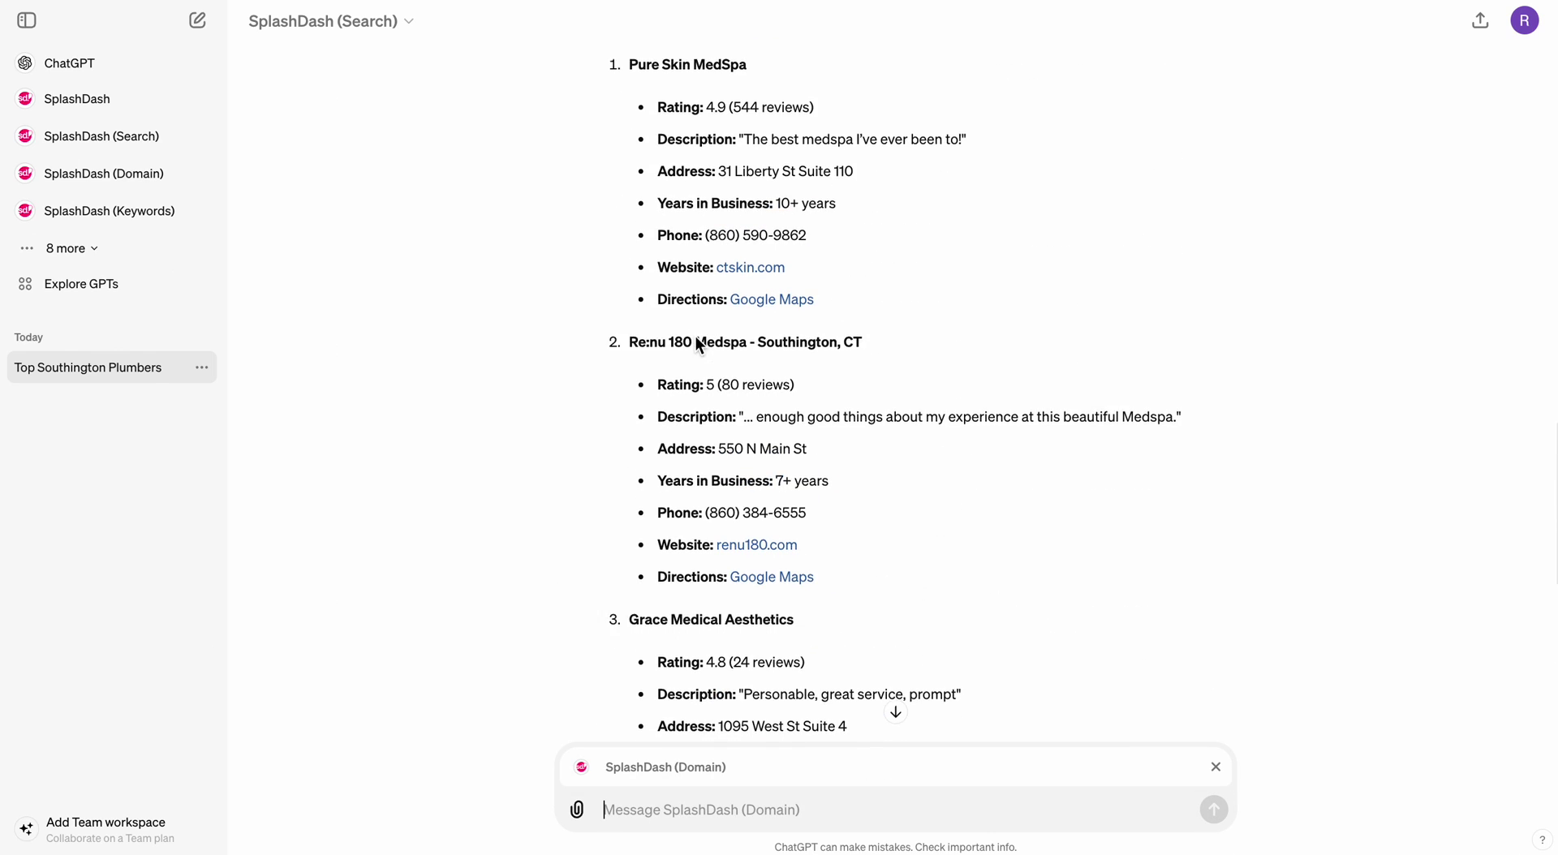
{"action": "left_click_drag", "start_coordinate": [607, 159], "coordinate": [602, 216]}
{"action": "left_click", "coordinate": [618, 195]}
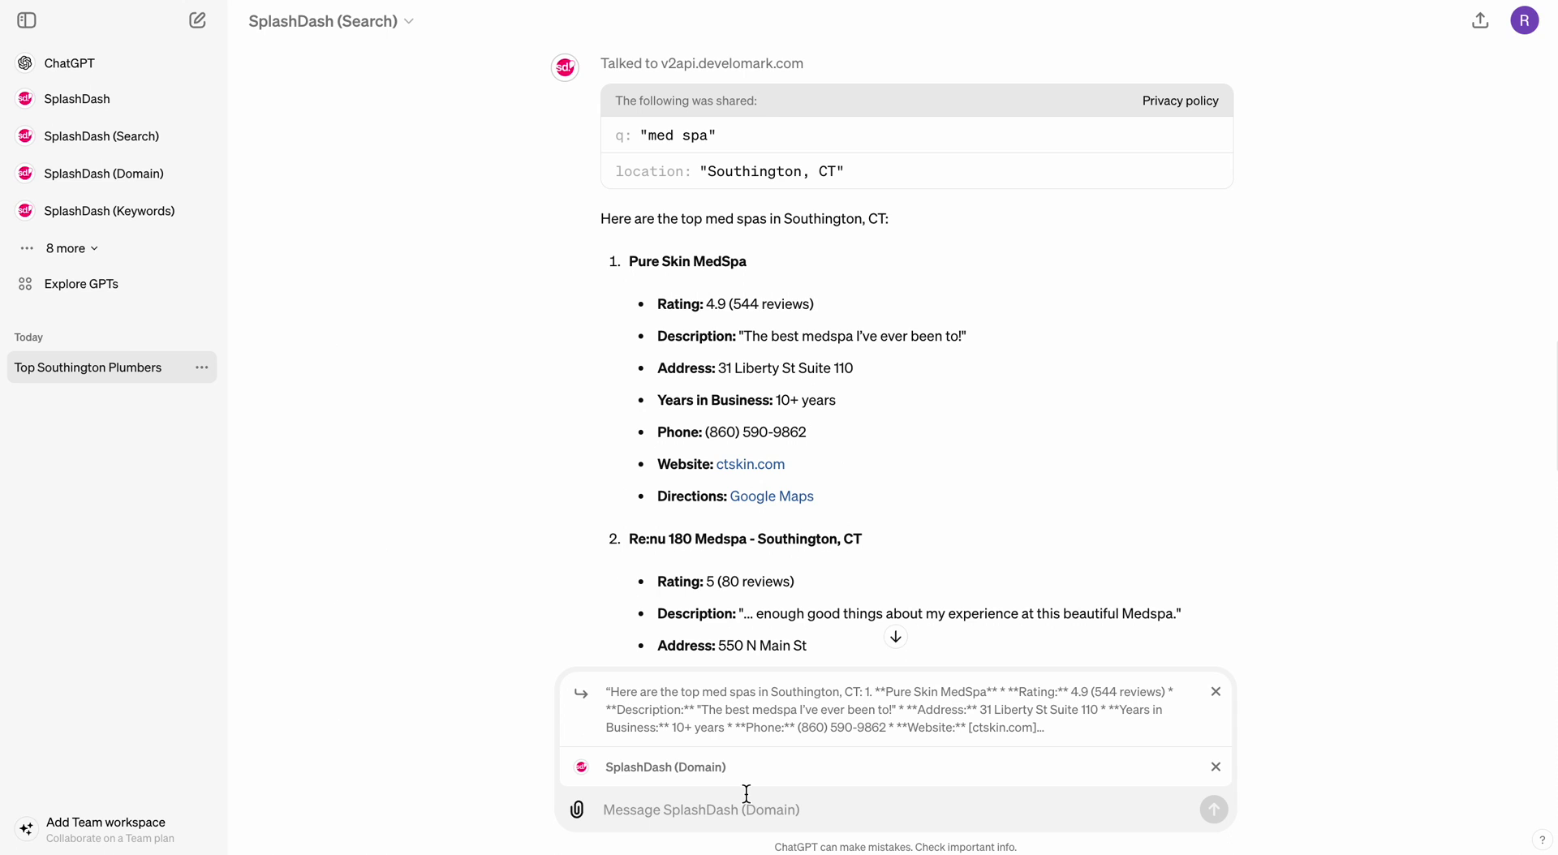
{"action": "scroll", "coordinate": [830, 516], "scroll_direction": "down", "scroll_amount": 10}
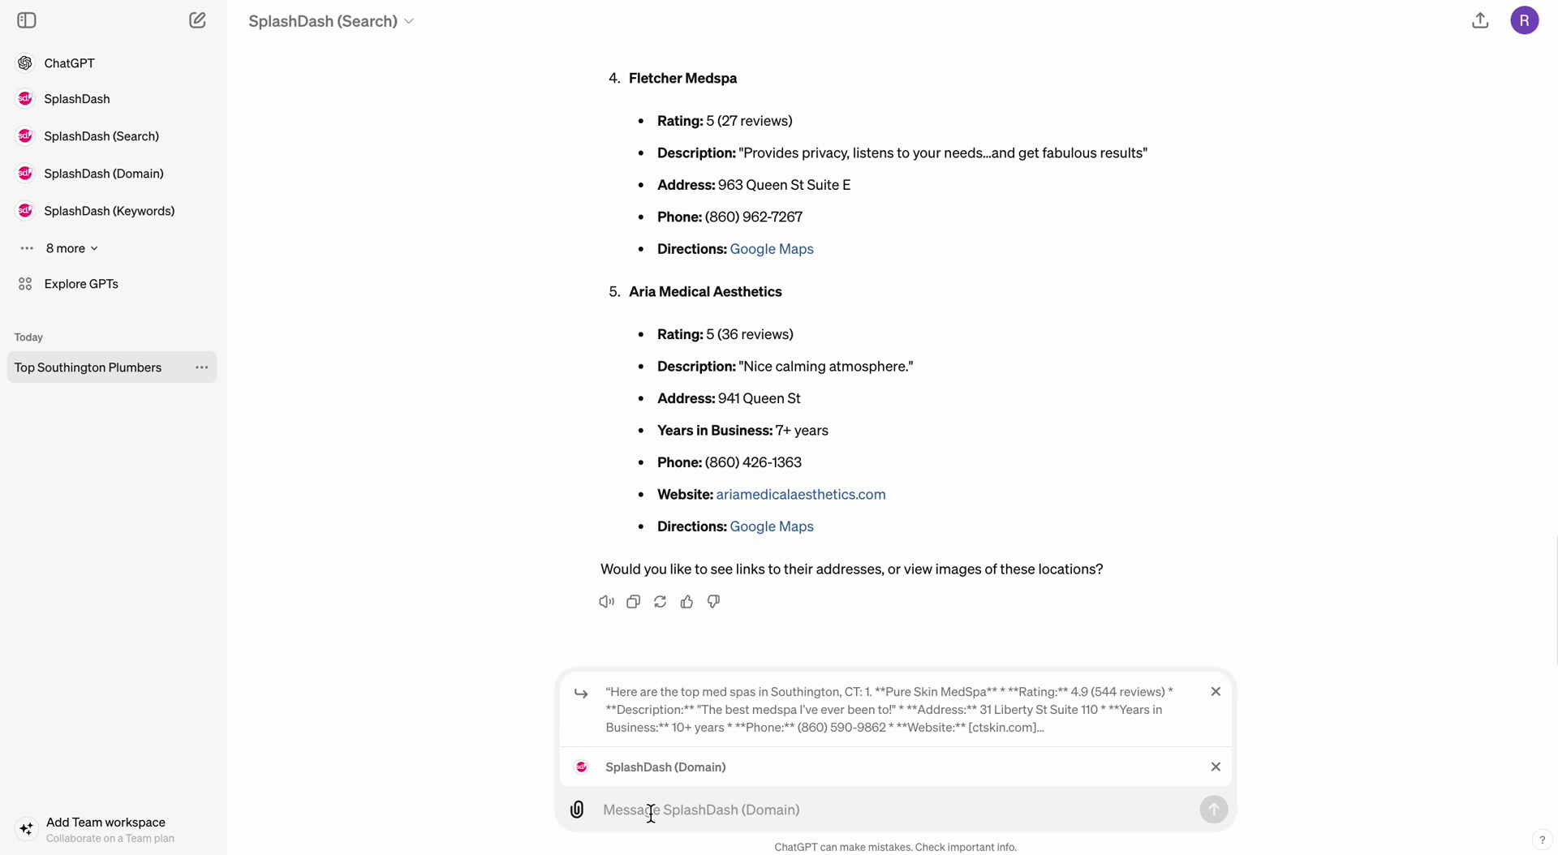
- Type 'Pure Skin is our client, perform a domain analysis on all domains and tell me whats the co outcome.'
{"action": "type", "text": "Pure Sk"}
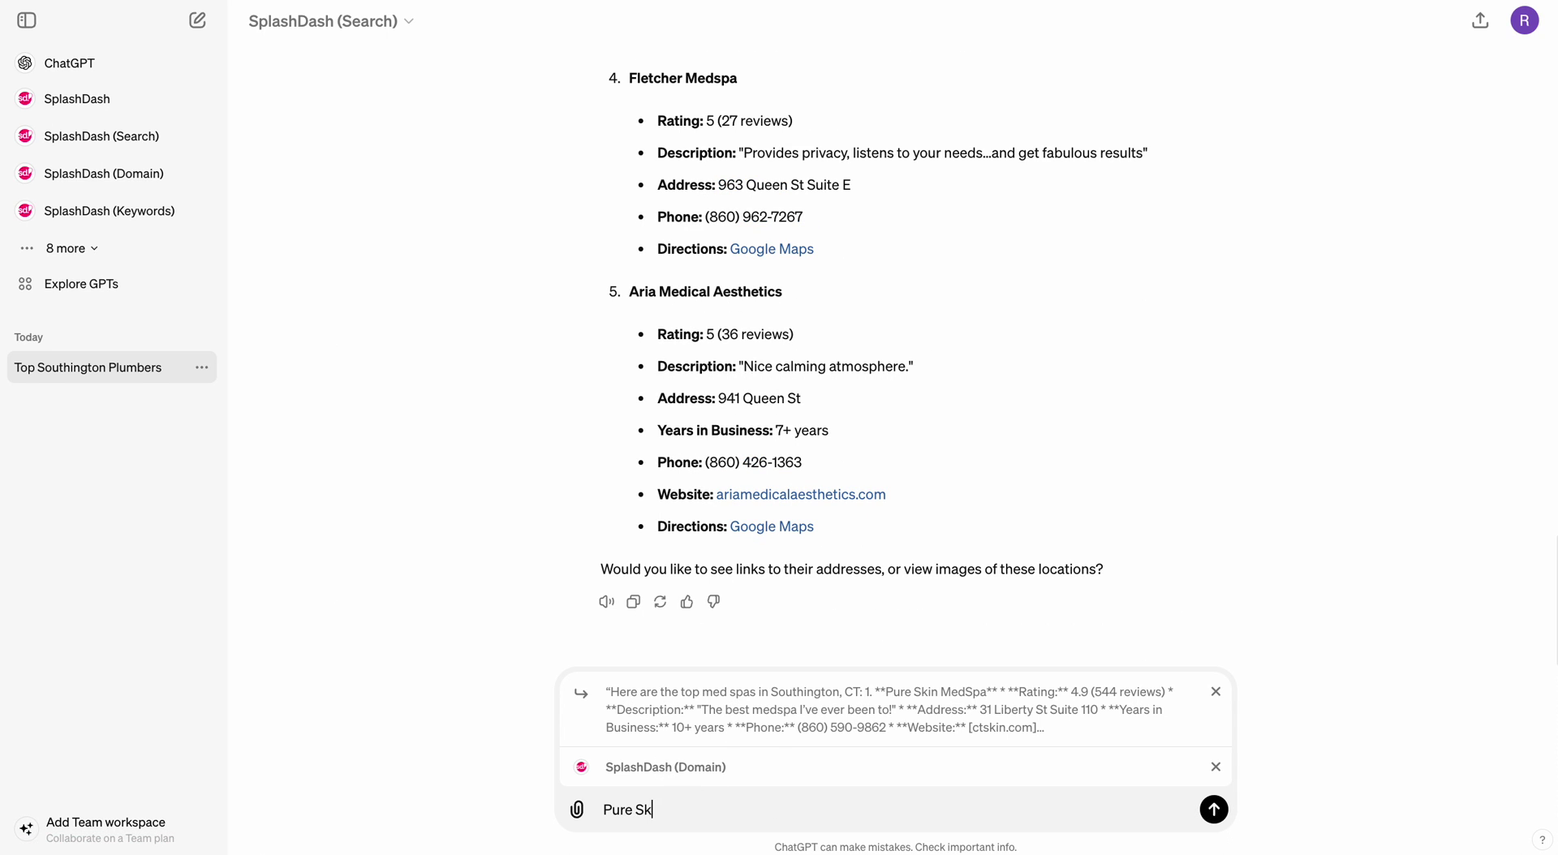
{"action": "type", "text": "in is our client, perdo"}
{"action": "key", "text": "BackSpace"}
{"action": "type", "text": "form a domain anal"}
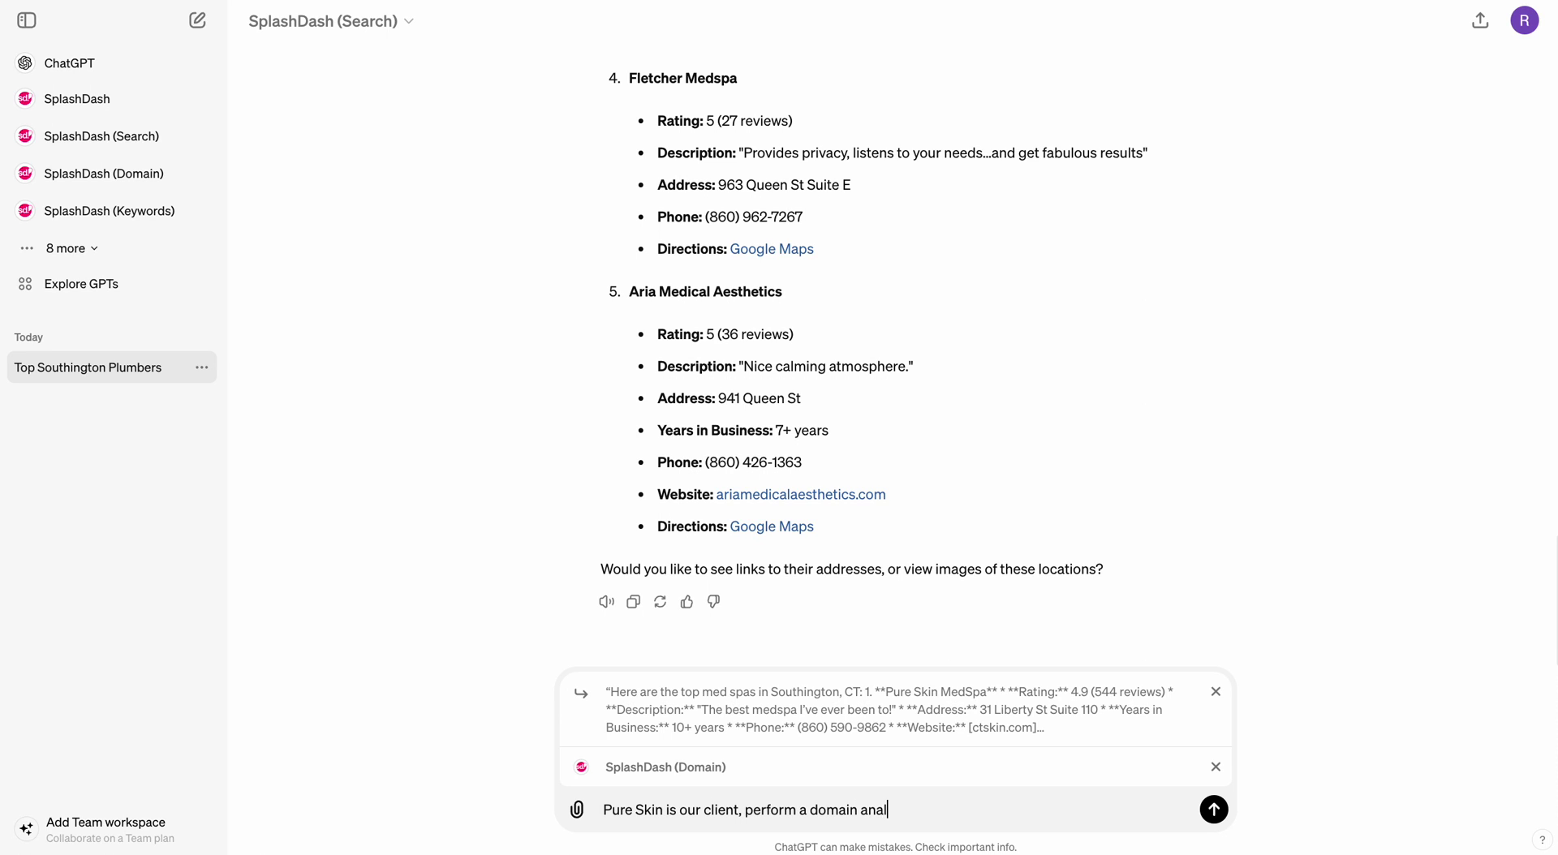
{"action": "type", "text": "ysis on all domains and tell me wha"}
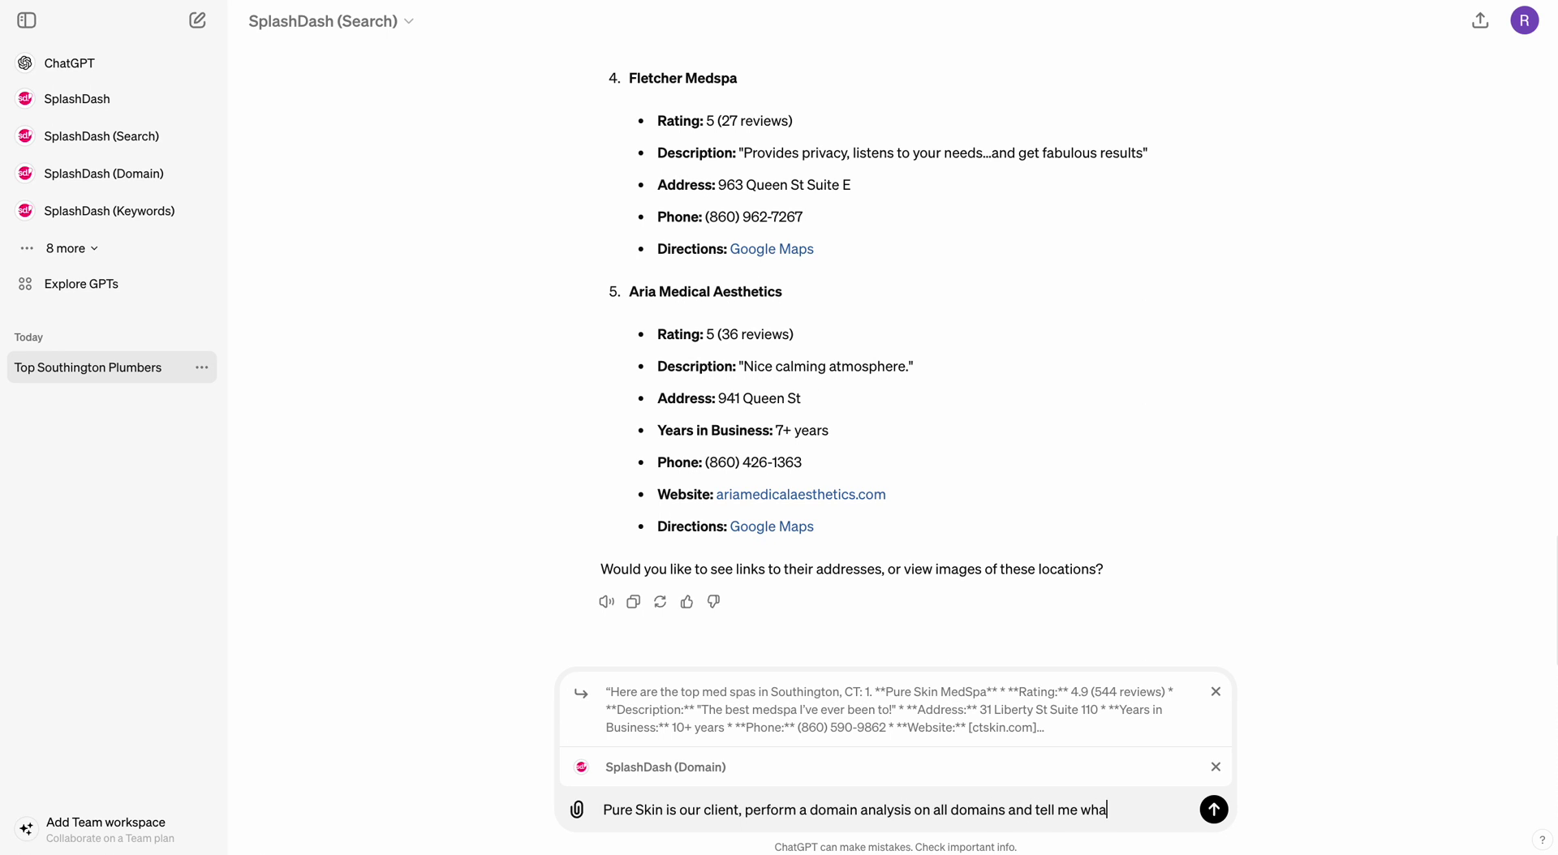
{"action": "type", "text": "ts the co outcome."}
{"action": "scroll", "coordinate": [753, 566], "scroll_direction": "up", "scroll_amount": 5}
{"action": "scroll", "coordinate": [753, 556], "scroll_direction": "up", "scroll_amount": 7}
{"action": "left_click_drag", "start_coordinate": [601, 222], "coordinate": [951, 523]}
{"action": "left_click", "coordinate": [948, 524]}
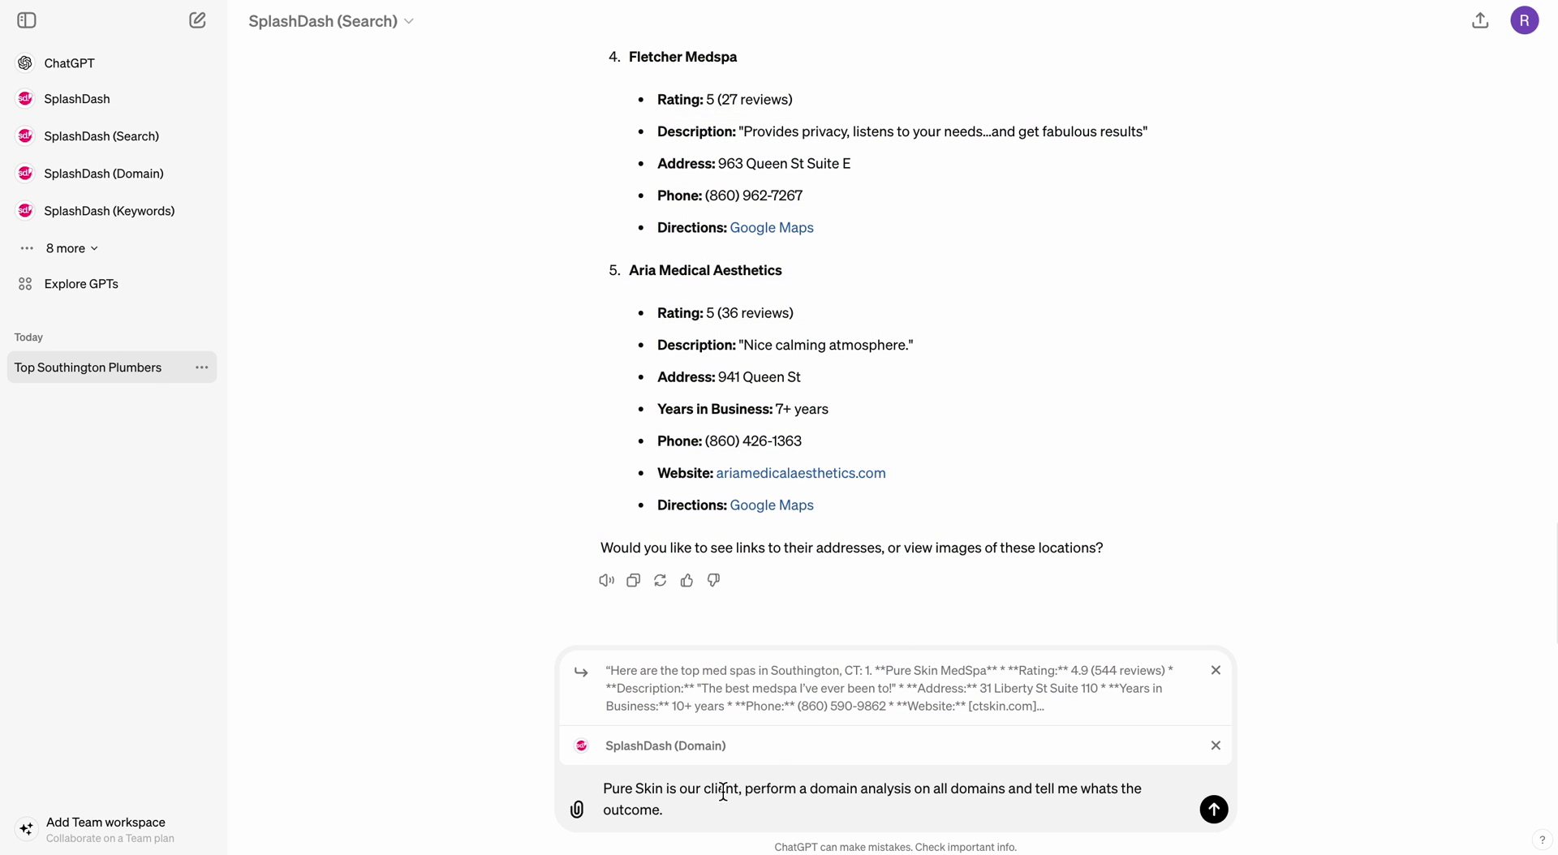
{"action": "left_click_drag", "start_coordinate": [738, 791], "coordinate": [584, 799]}
{"action": "scroll", "coordinate": [738, 404], "scroll_direction": "up", "scroll_amount": 13}
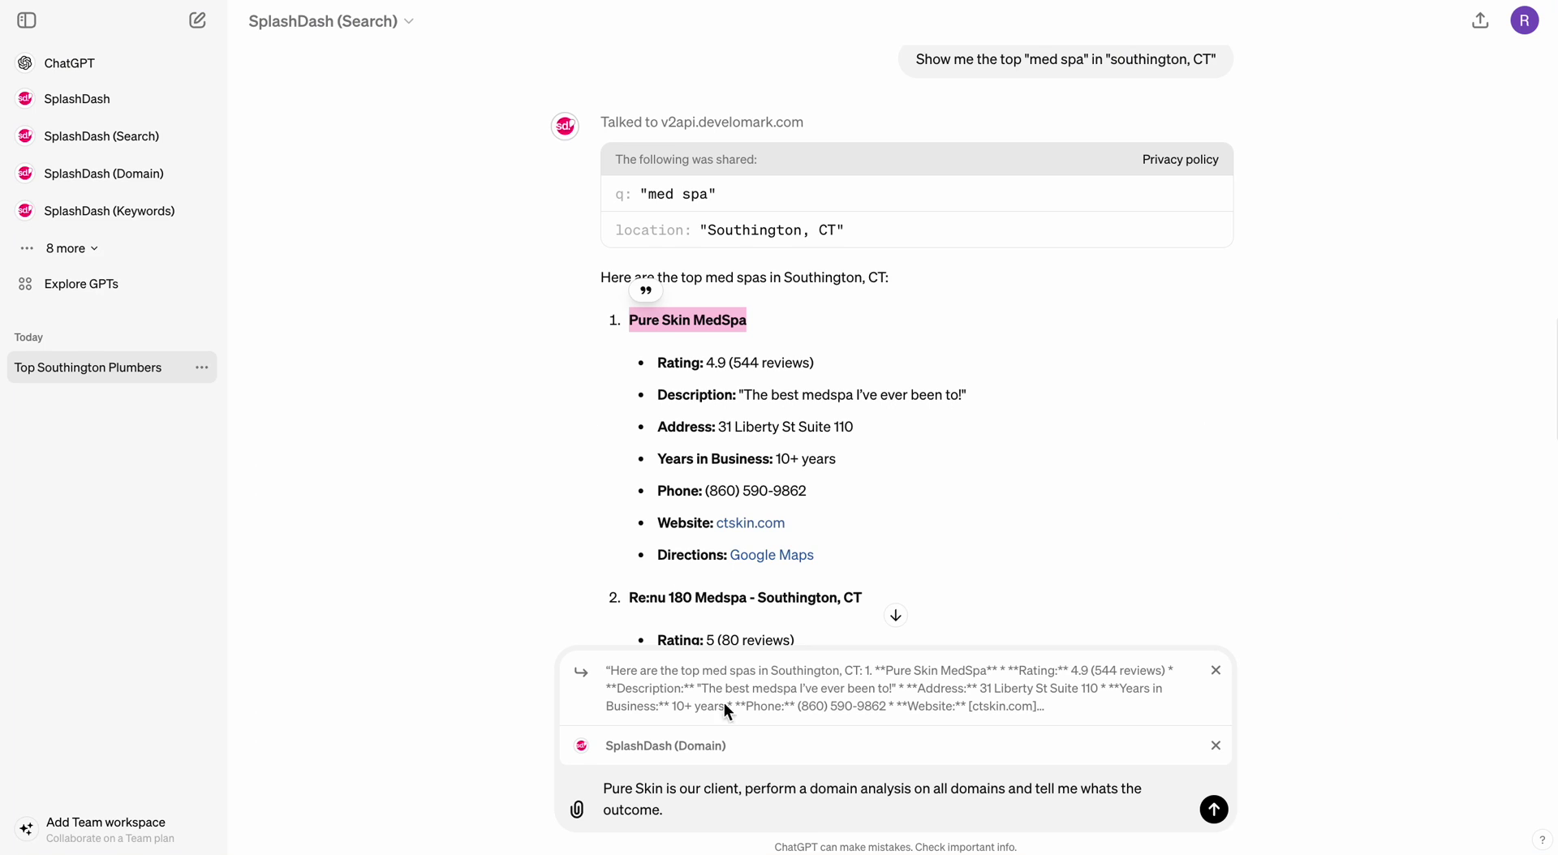
- Send the domain analysis request, check the shared domains like ctskin.com and renu180.com, and approve
{"action": "left_click", "coordinate": [1225, 813]}
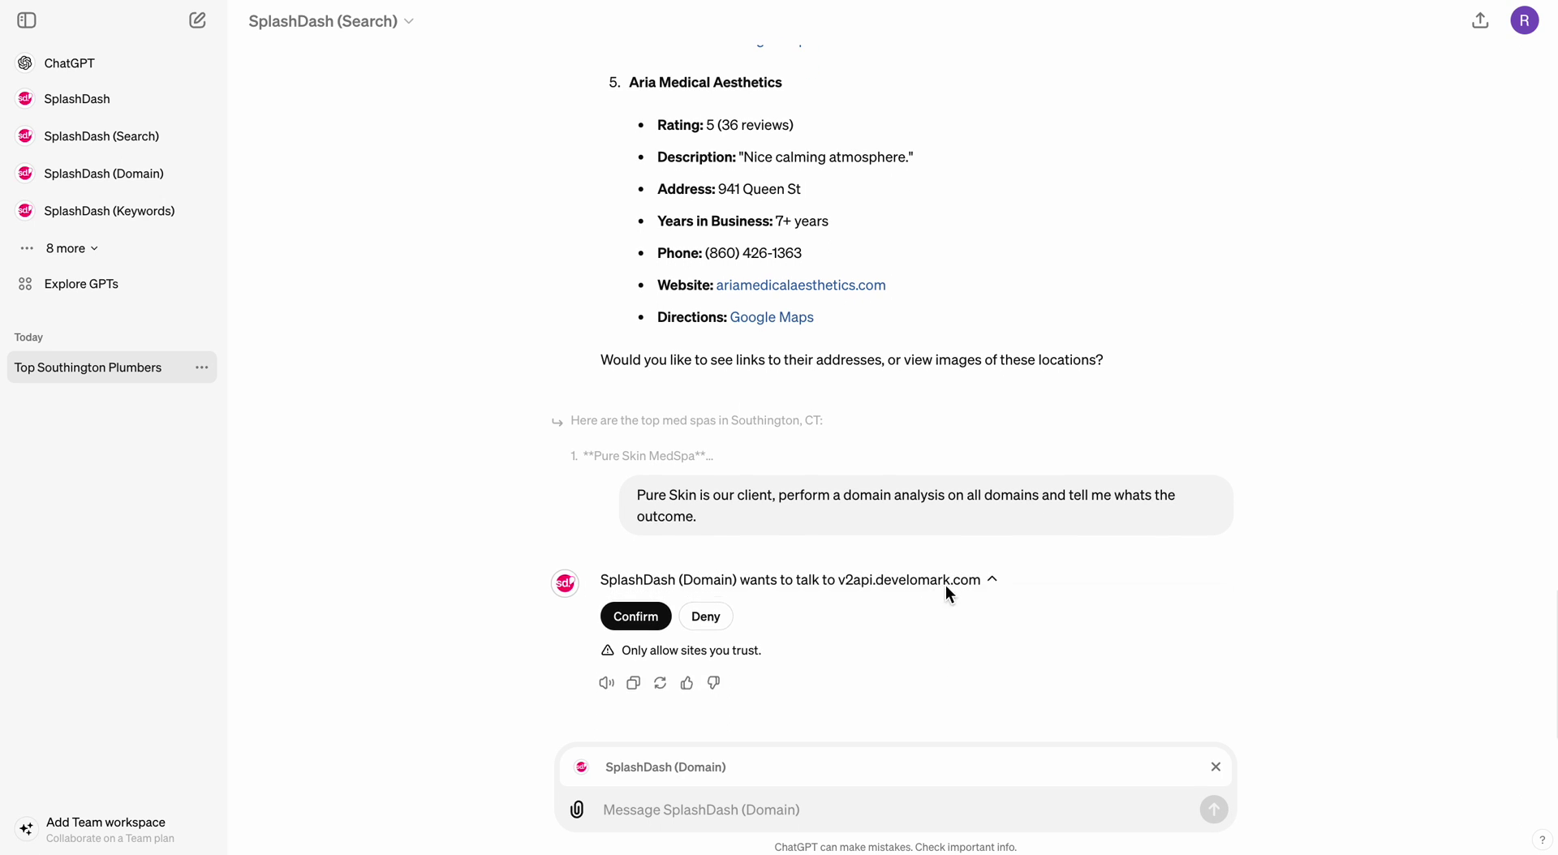
{"action": "left_click", "coordinate": [959, 583]}
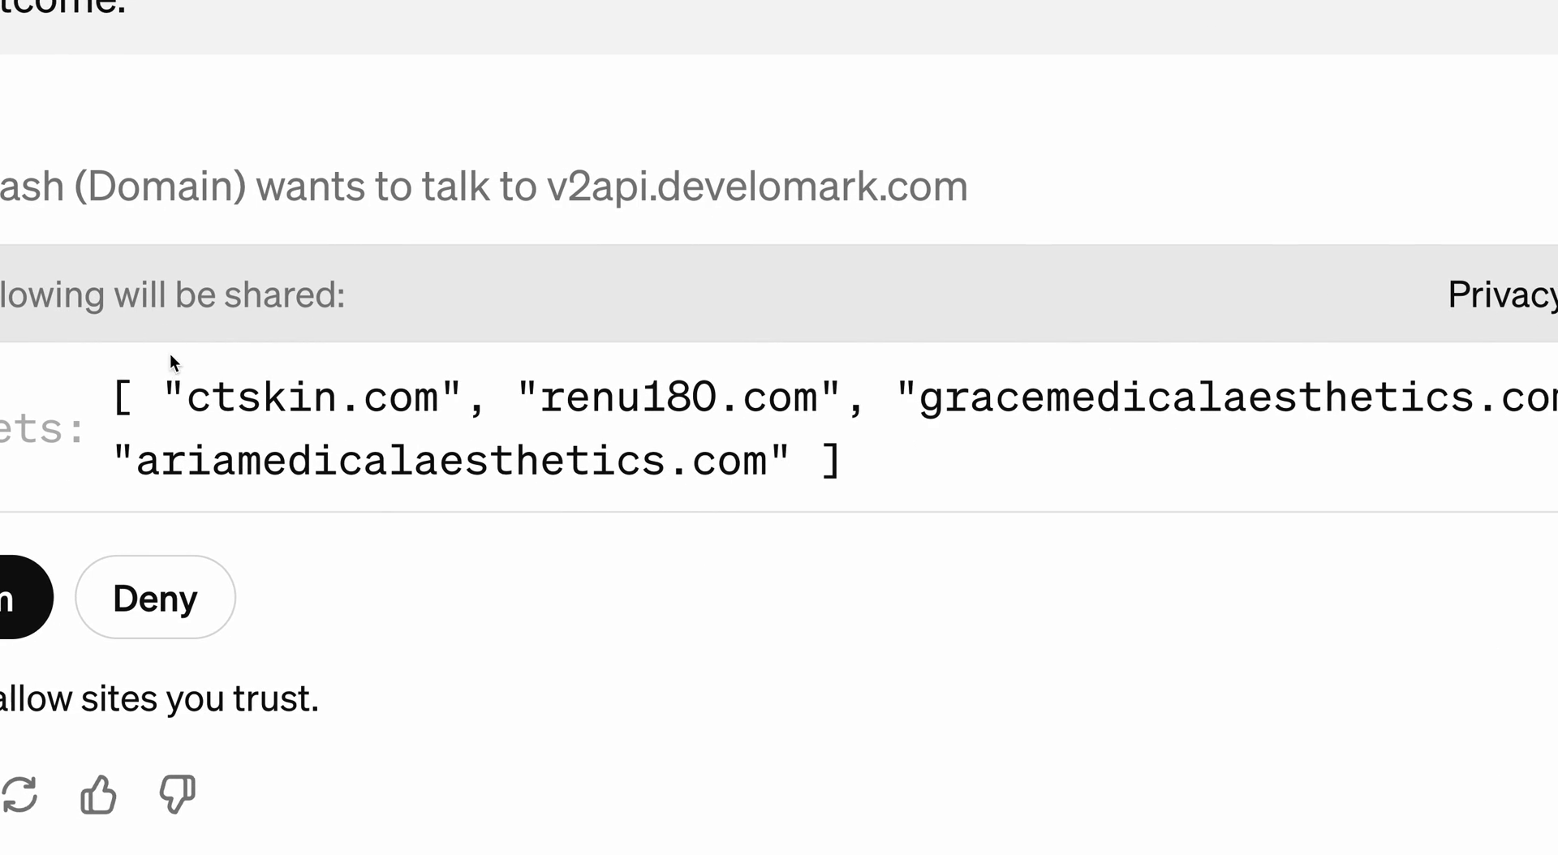
{"action": "left_click_drag", "start_coordinate": [716, 541], "coordinate": [811, 539]}
{"action": "left_click_drag", "start_coordinate": [520, 396], "coordinate": [770, 391]}
{"action": "left_click_drag", "start_coordinate": [917, 396], "coordinate": [1219, 396]}
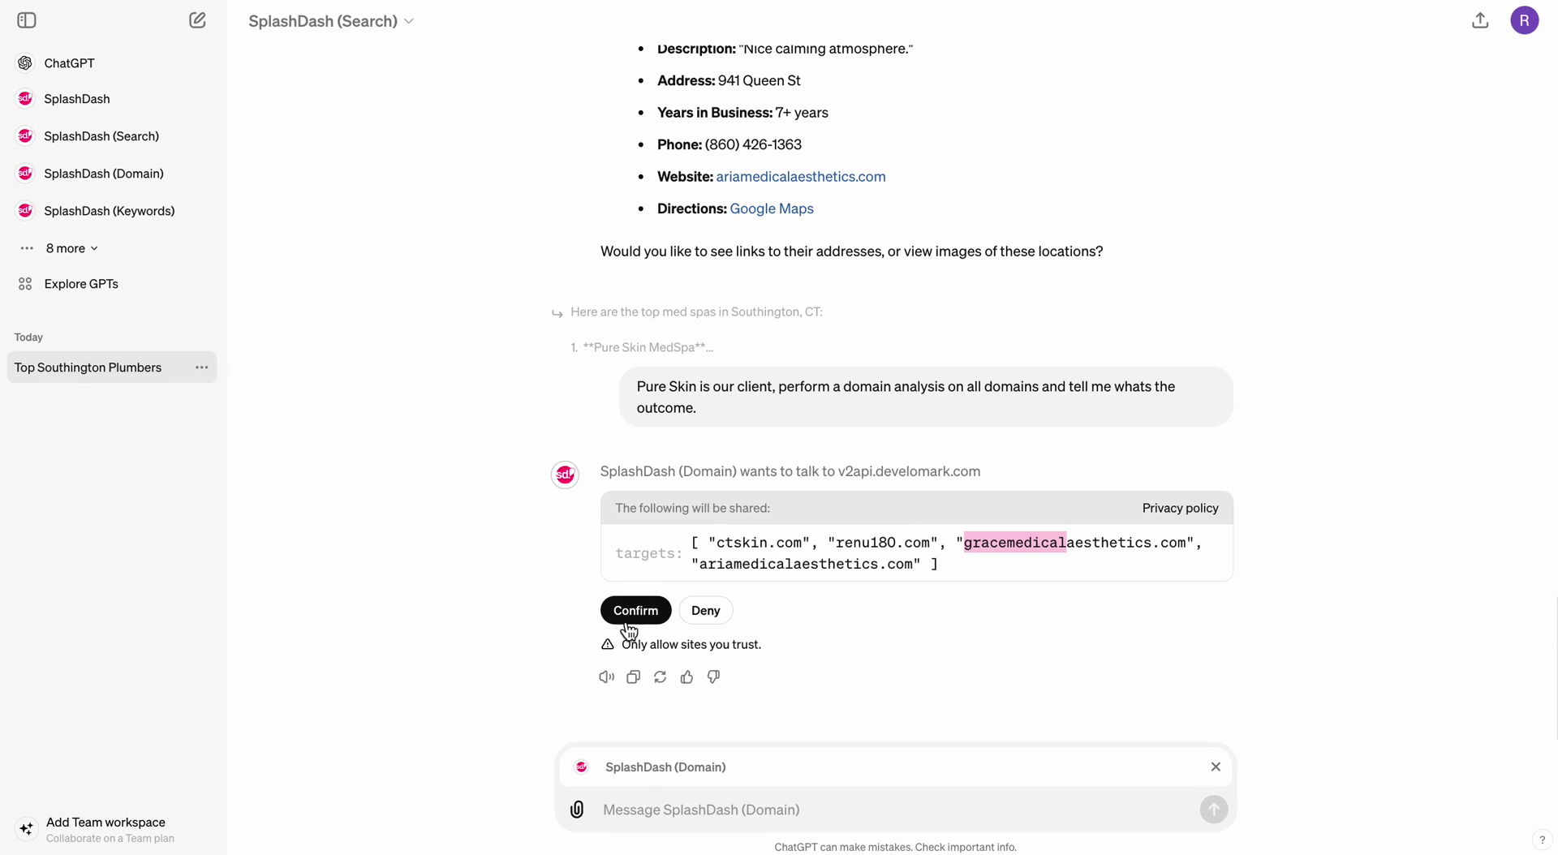
{"action": "left_click", "coordinate": [24, 598]}
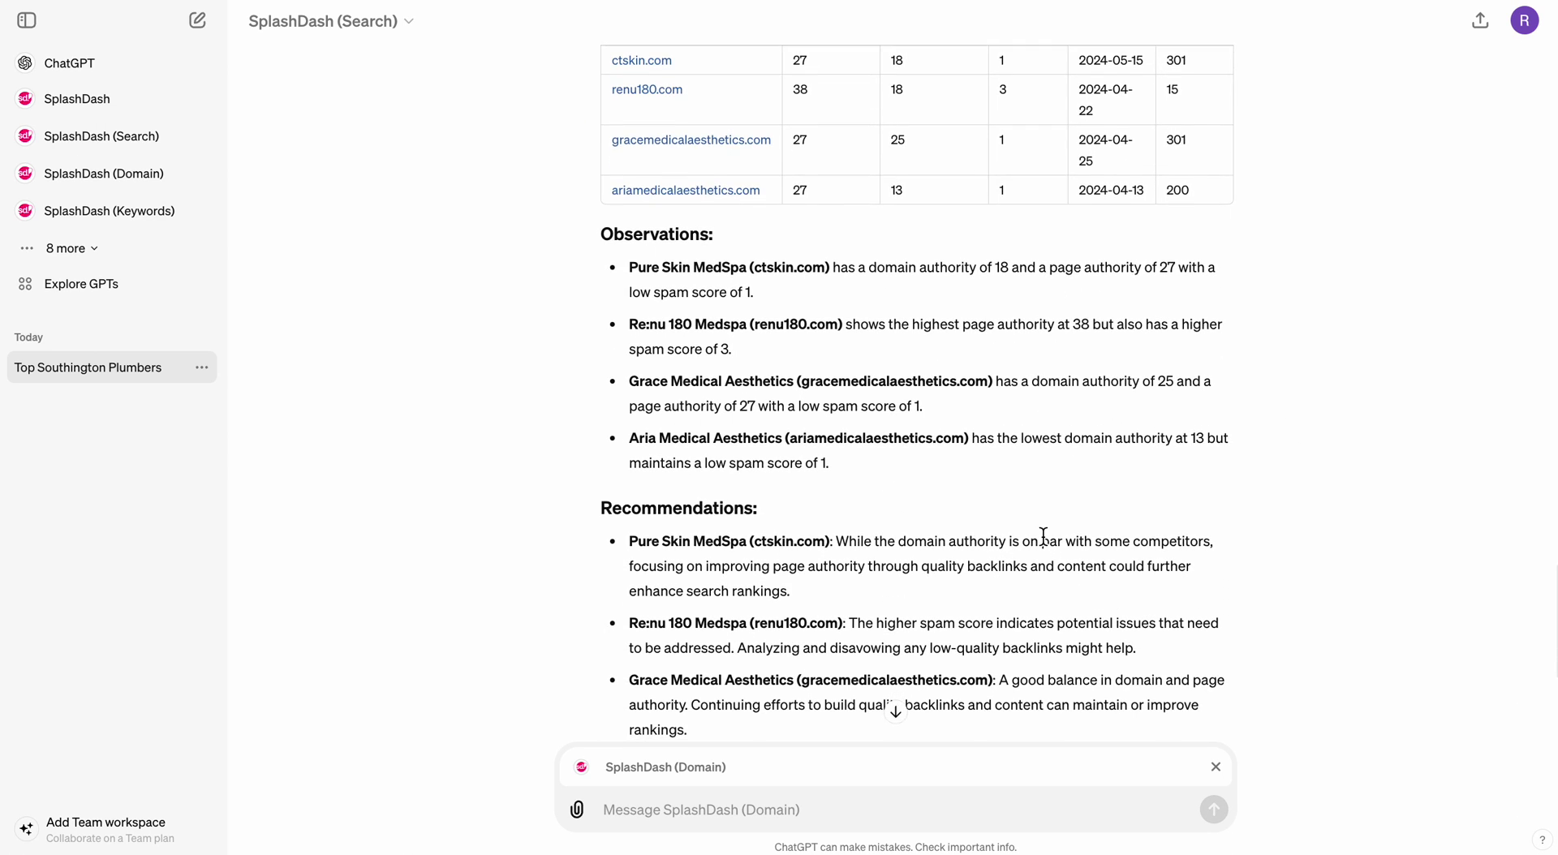
{"action": "scroll", "coordinate": [1054, 542], "scroll_direction": "down", "scroll_amount": 3}
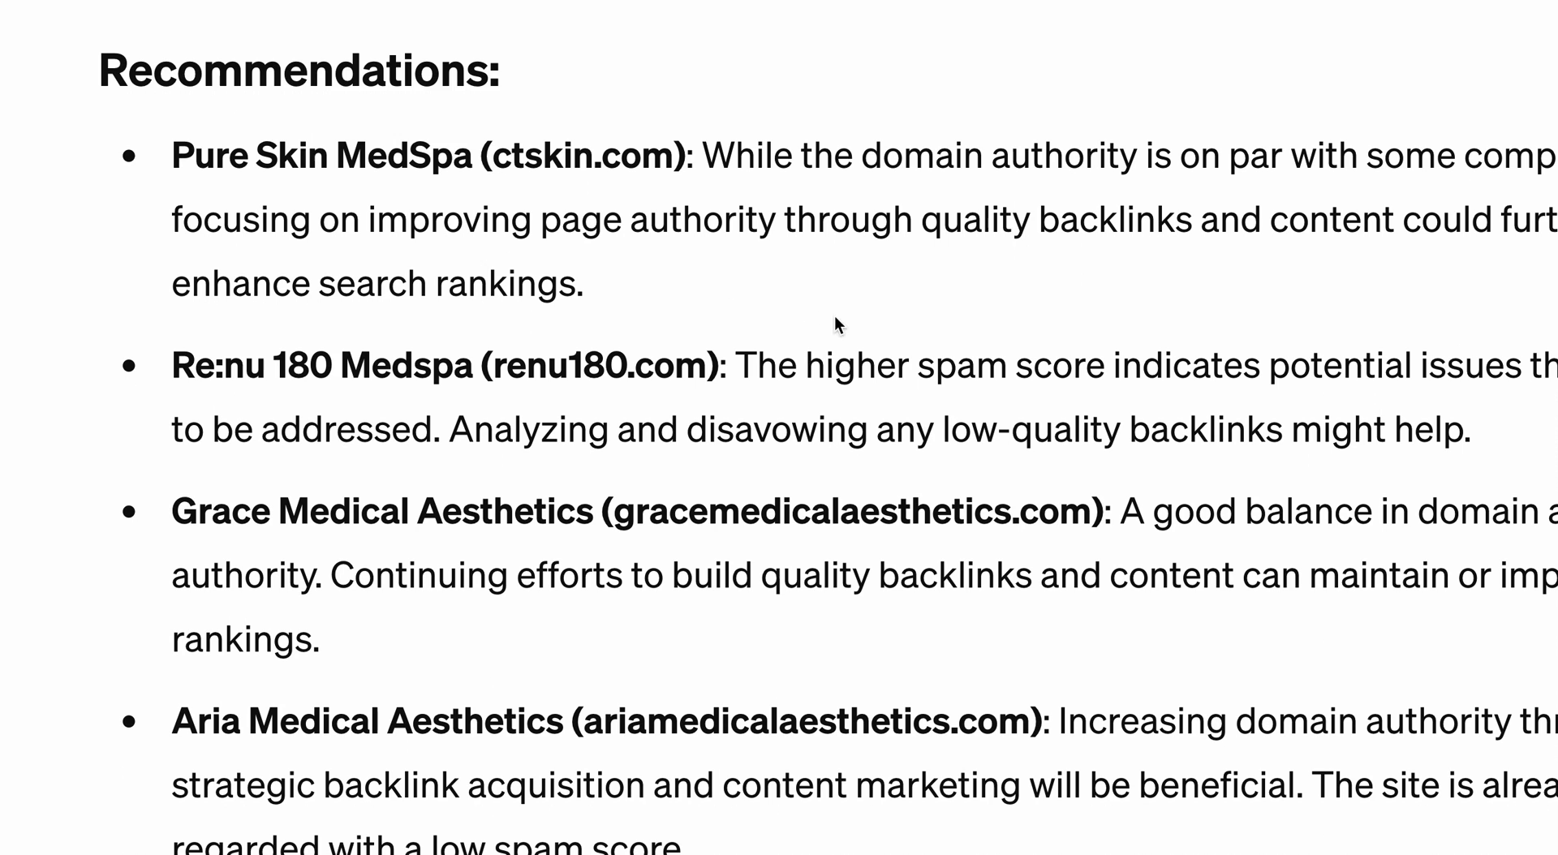
{"action": "left_click_drag", "start_coordinate": [630, 136], "coordinate": [1079, 450]}
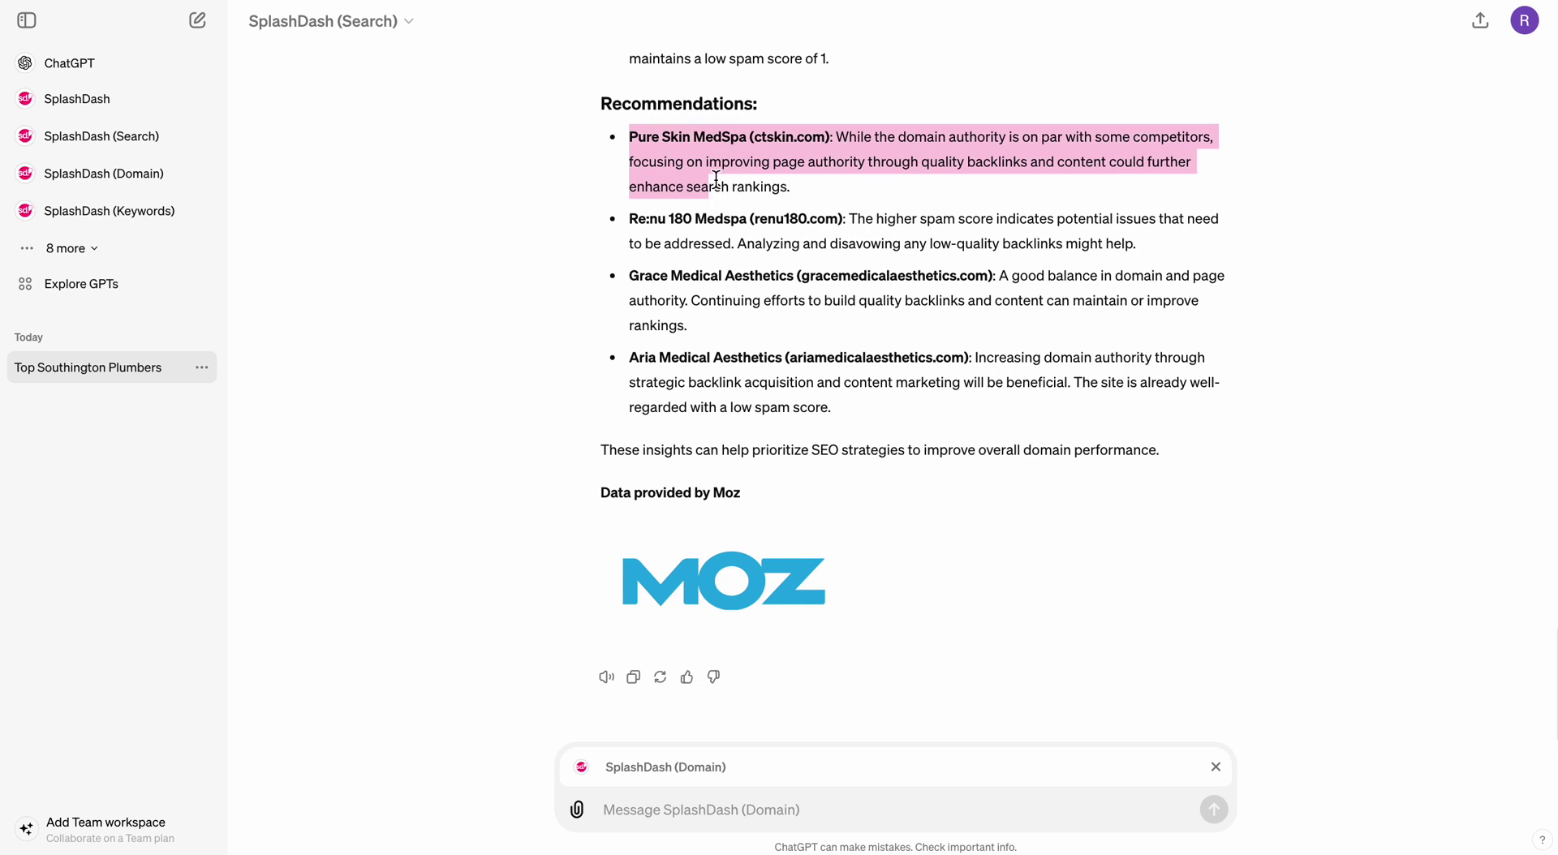
{"action": "left_click", "coordinate": [1173, 438]}
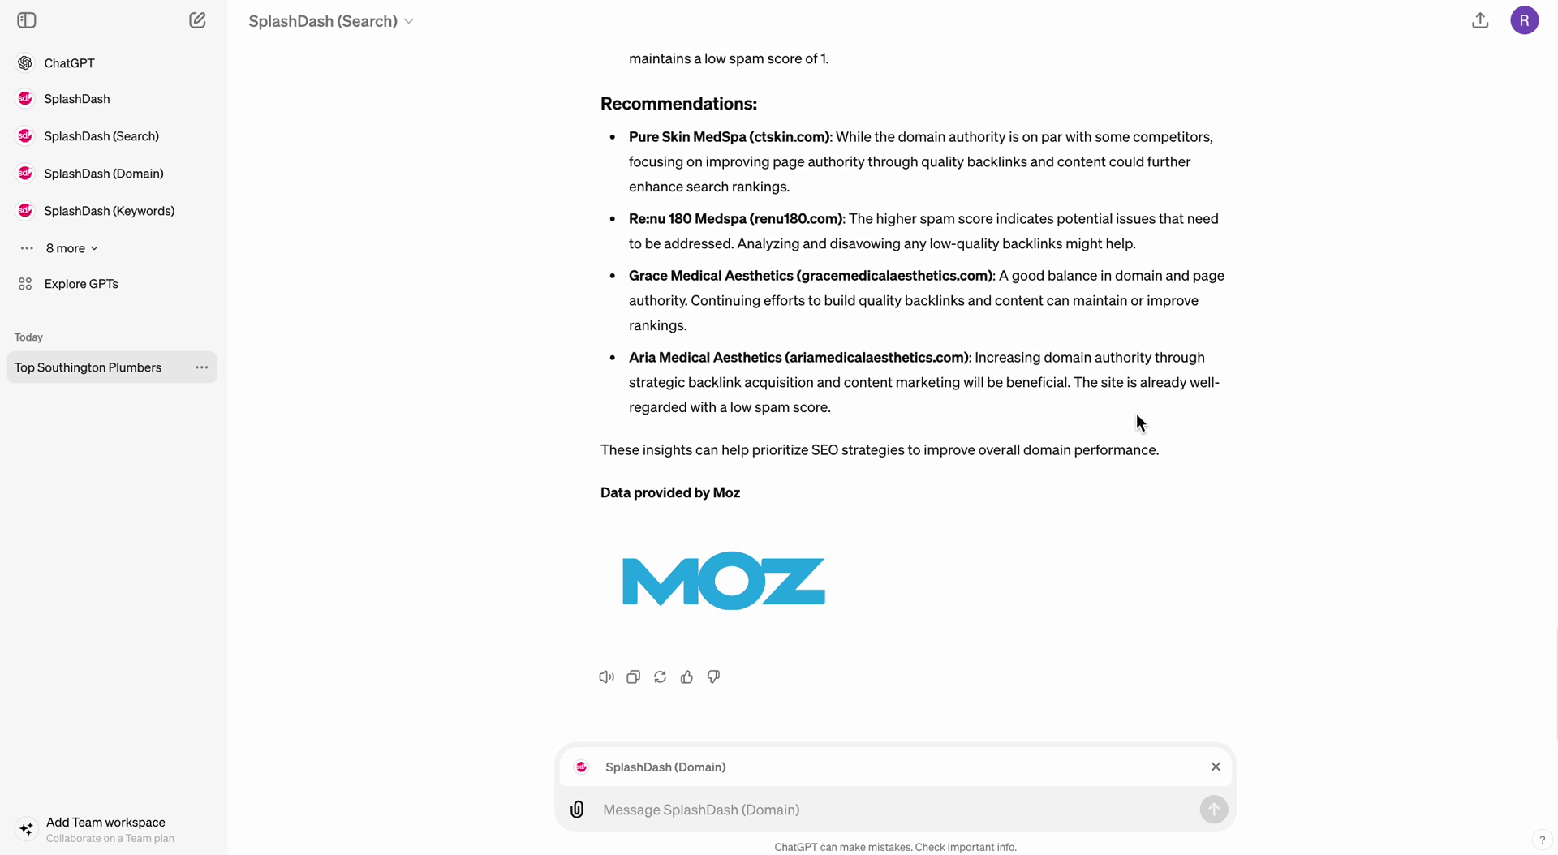
{"action": "scroll", "coordinate": [1124, 382], "scroll_direction": "up", "scroll_amount": 13}
{"action": "scroll", "coordinate": [1114, 359], "scroll_direction": "down", "scroll_amount": 7}
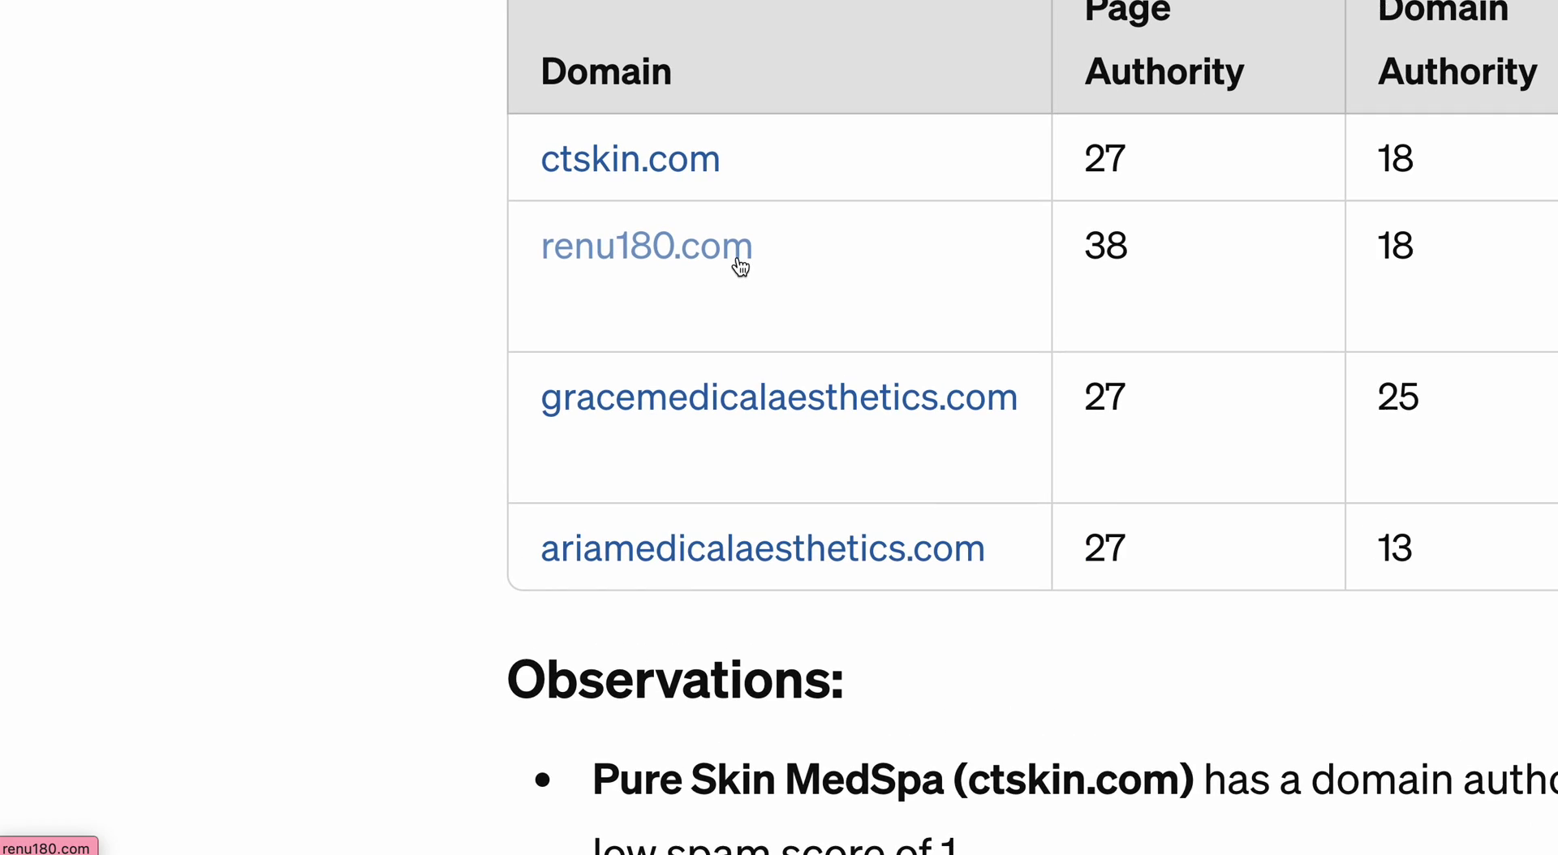
{"action": "left_click_drag", "start_coordinate": [236, 262], "coordinate": [954, 274]}
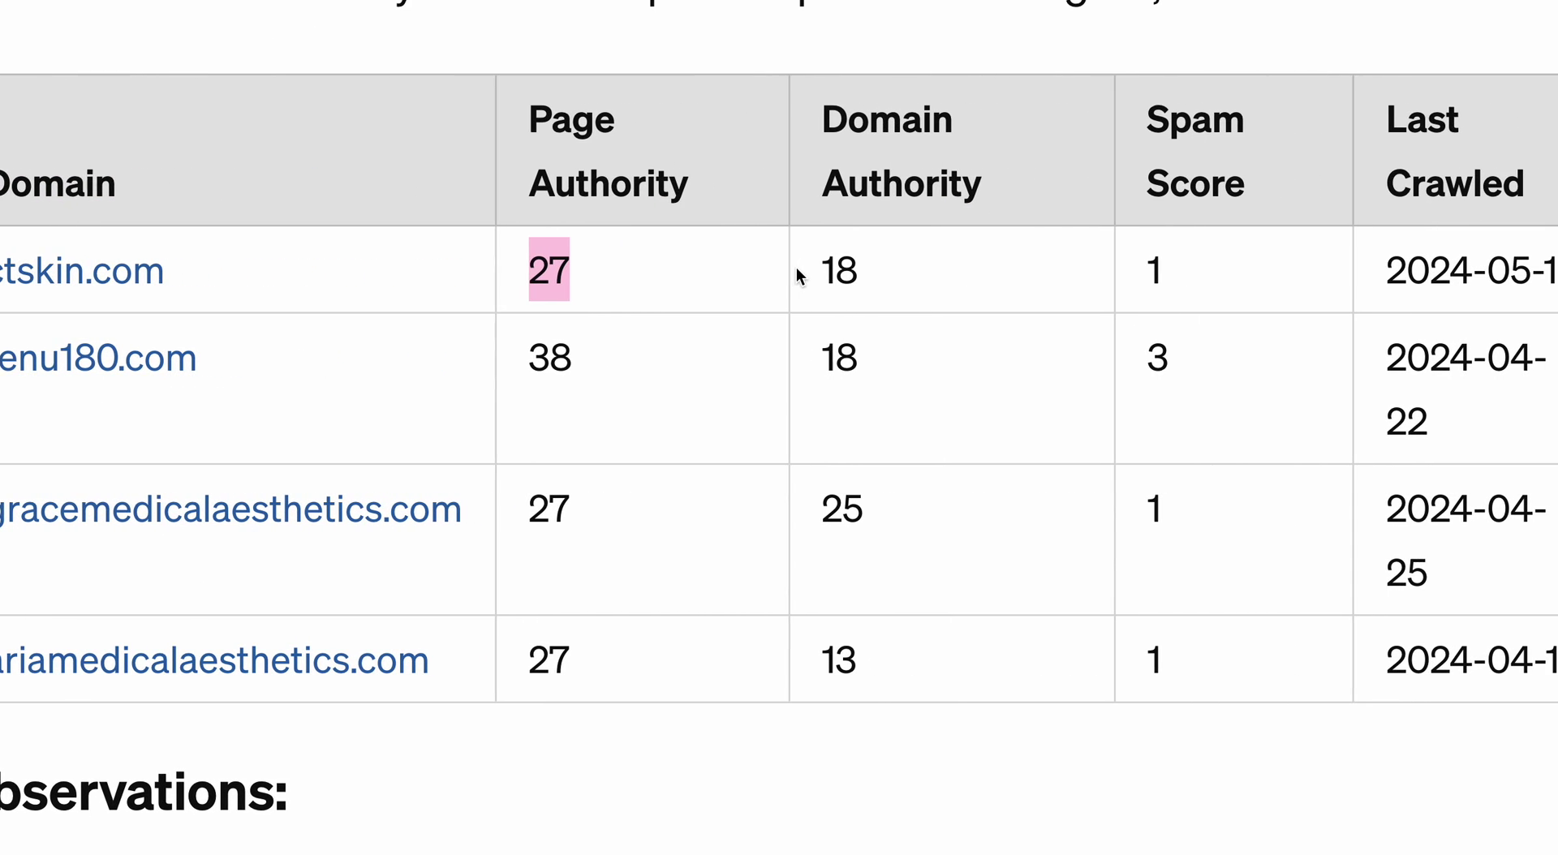
{"action": "left_click", "coordinate": [984, 276]}
{"action": "double_click", "coordinate": [1165, 268]}
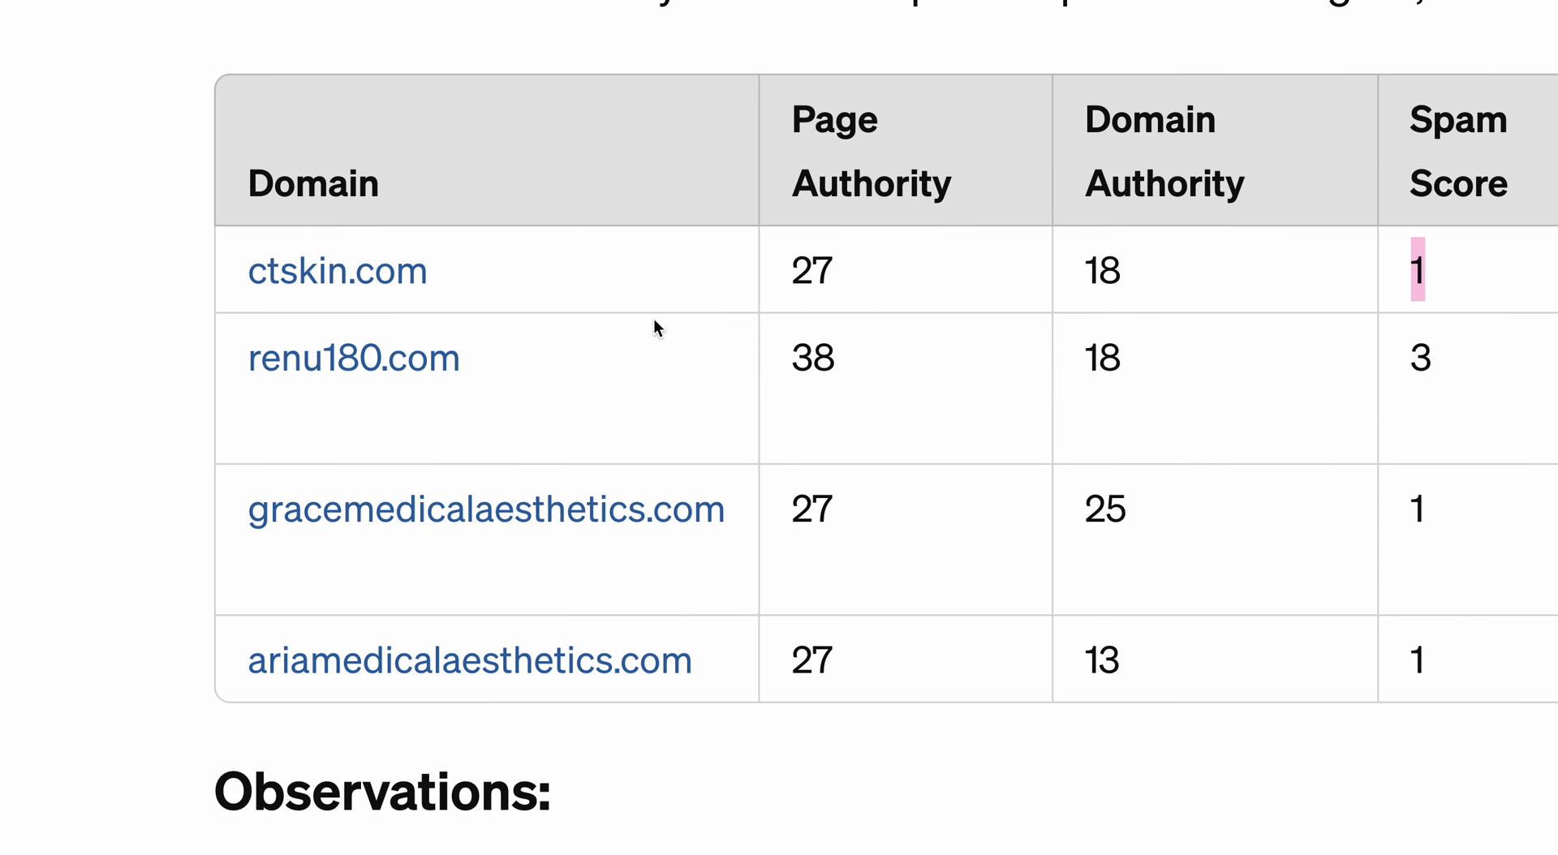
{"action": "left_click_drag", "start_coordinate": [625, 333], "coordinate": [213, 373]}
{"action": "left_click", "coordinate": [840, 349]}
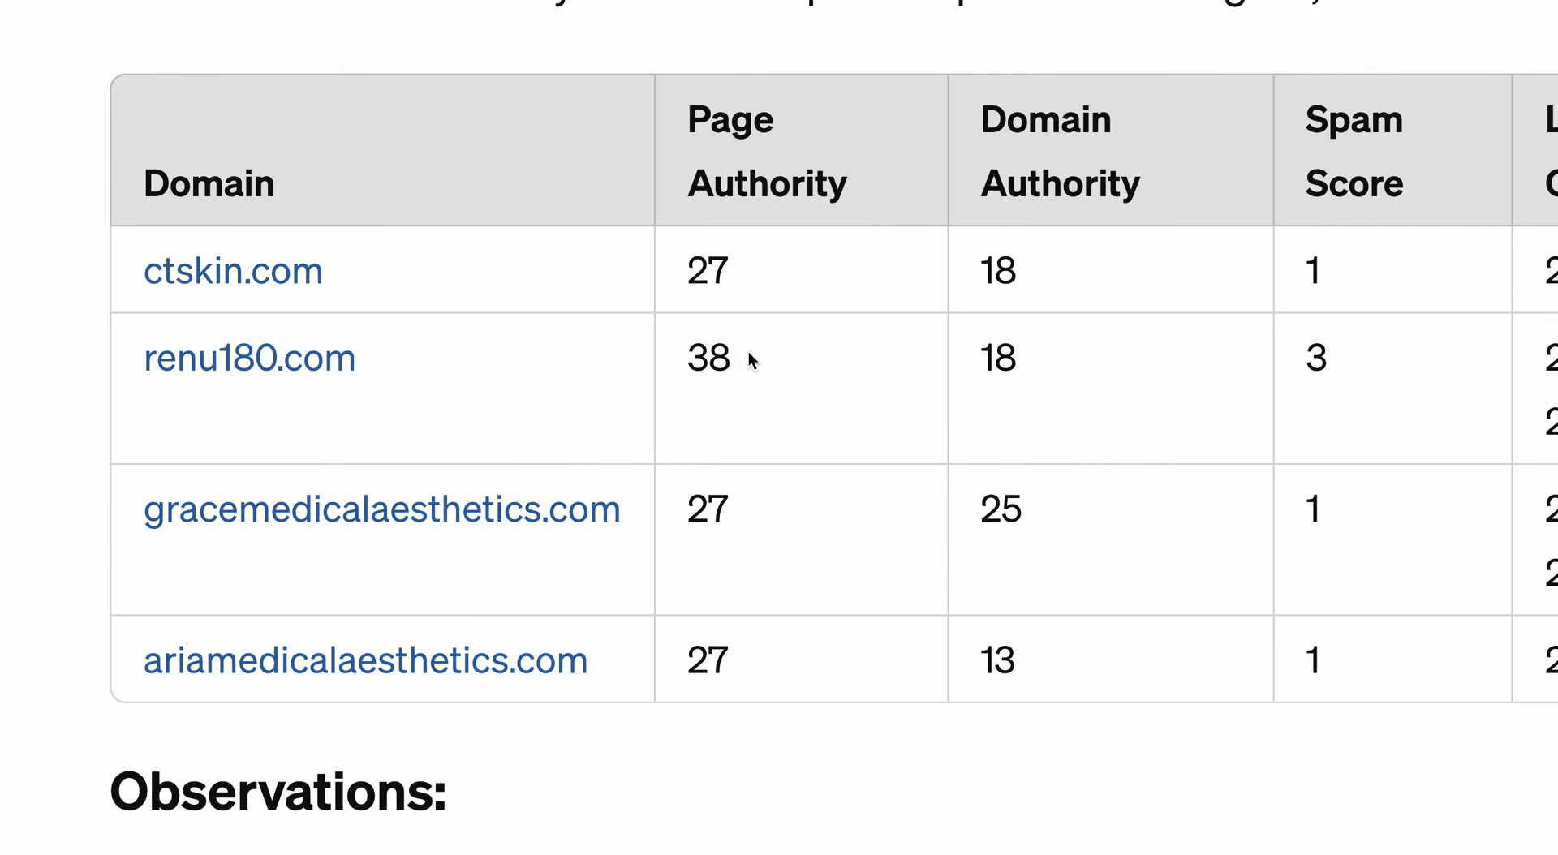
{"action": "double_click", "coordinate": [857, 360]}
{"action": "left_click_drag", "start_coordinate": [962, 360], "coordinate": [1080, 359]}
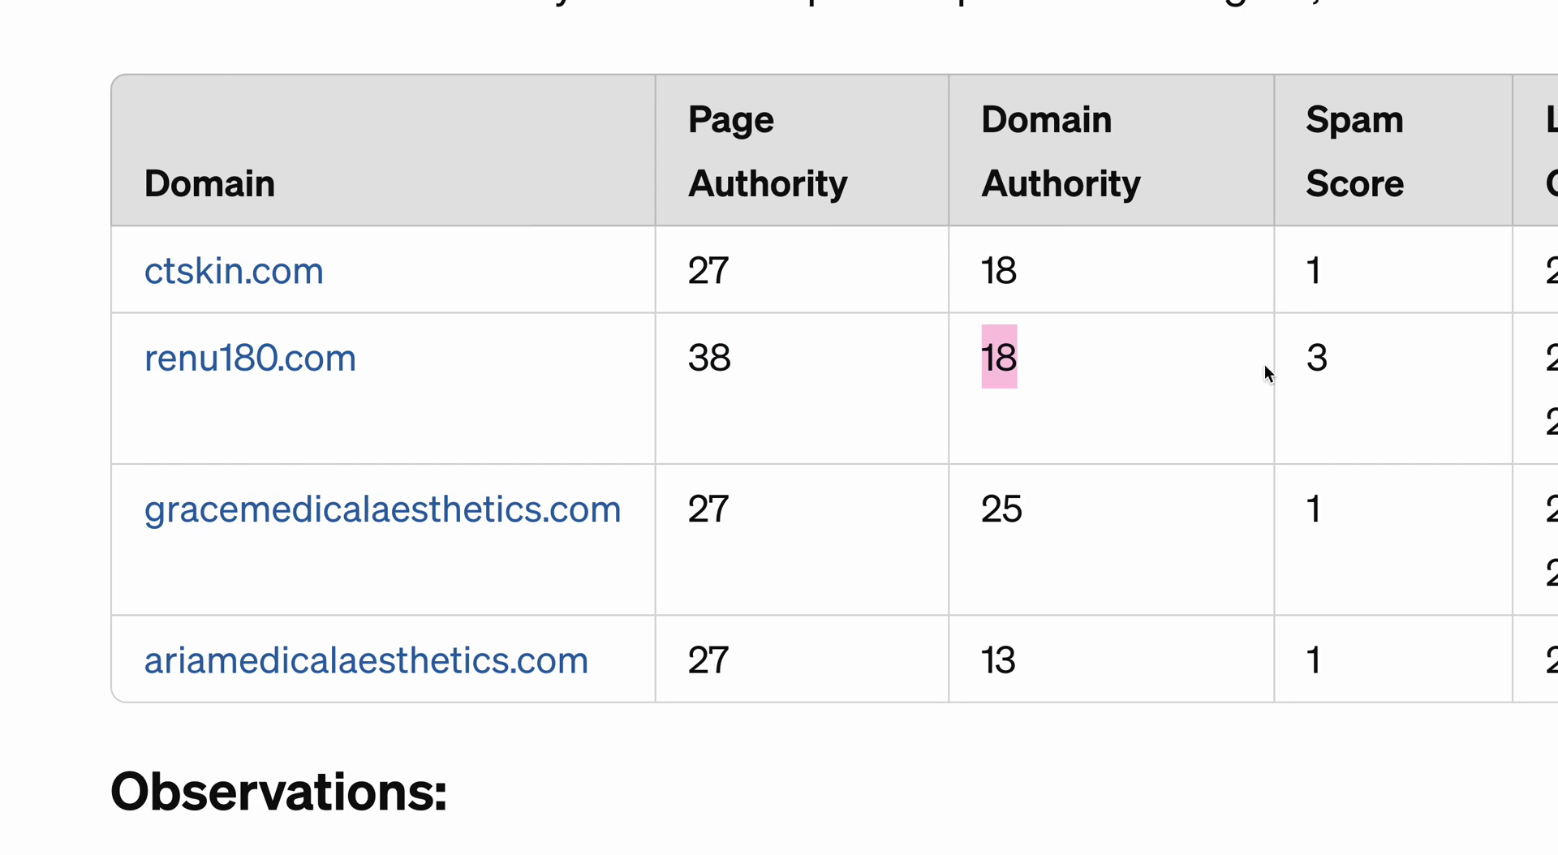
{"action": "left_click", "coordinate": [1312, 358]}
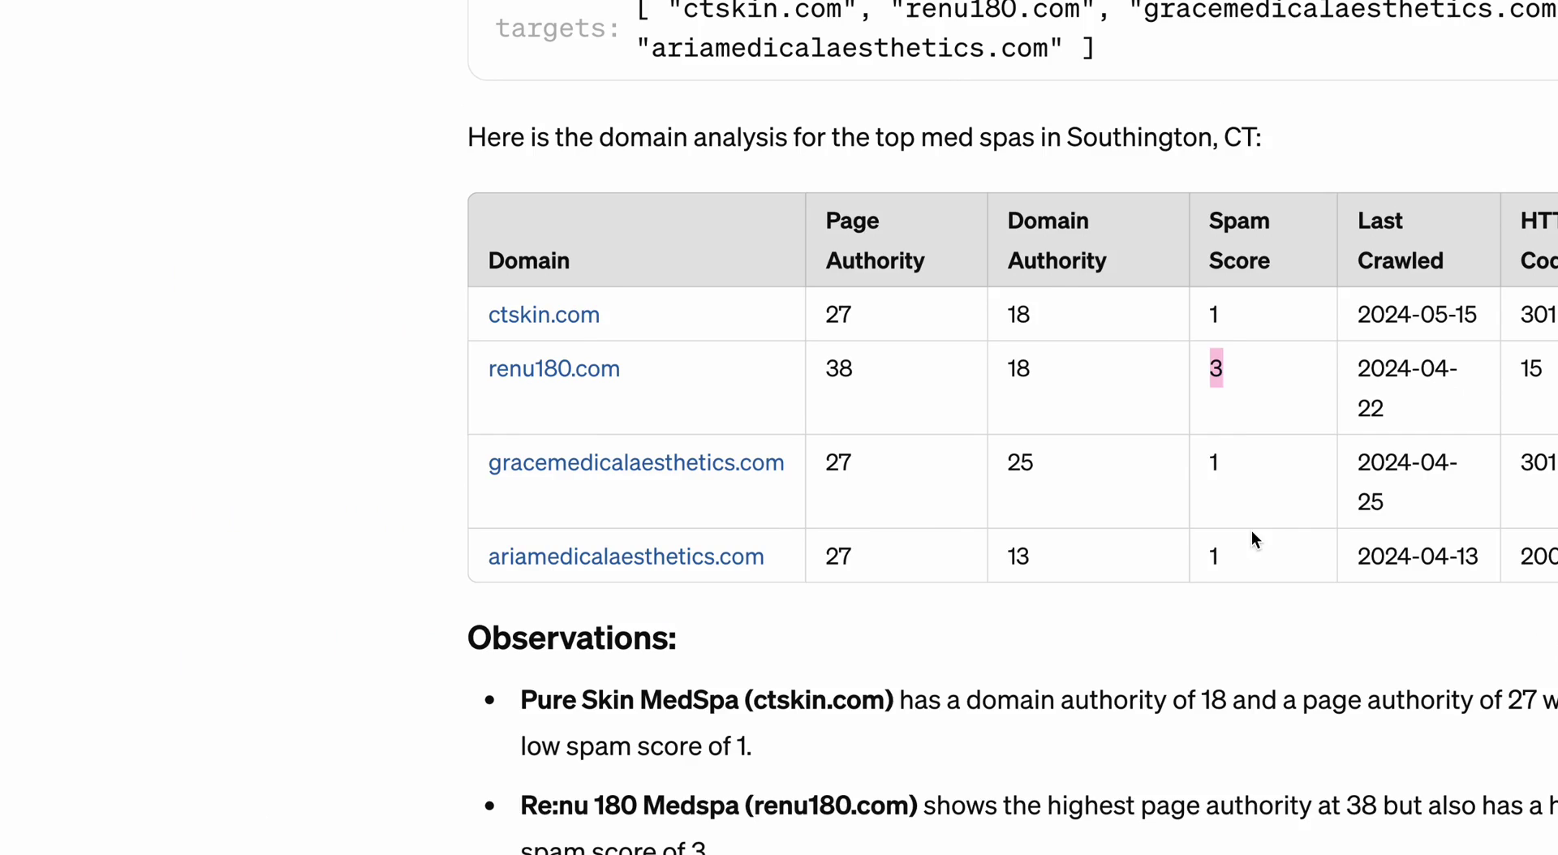
{"action": "scroll", "coordinate": [1222, 544], "scroll_direction": "down", "scroll_amount": 10}
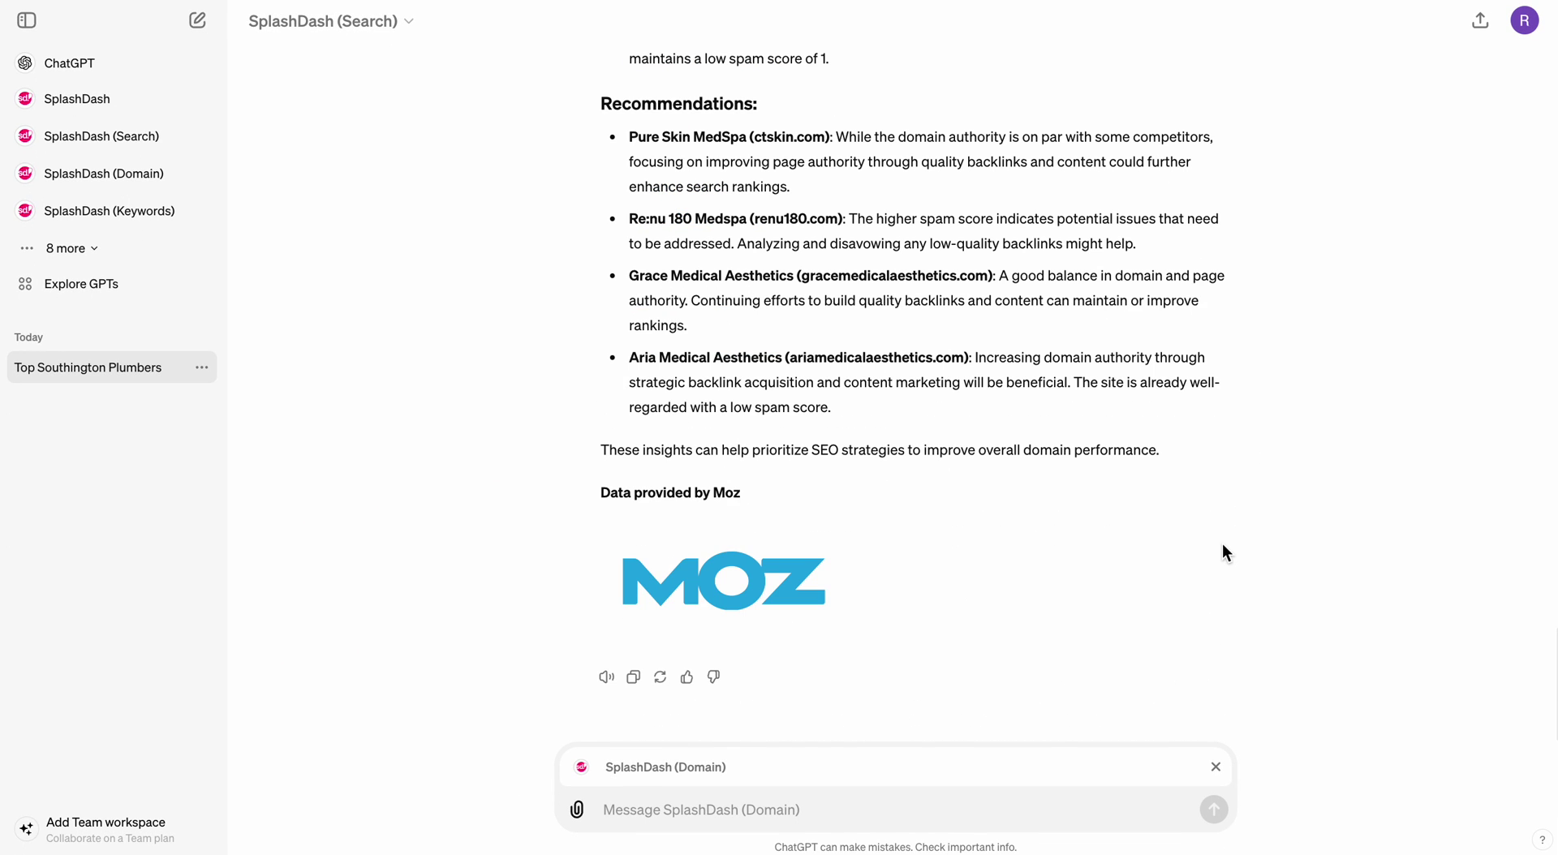
{"action": "left_click", "coordinate": [1223, 767]}
{"action": "type", "text": "@se"}
{"action": "left_click", "coordinate": [721, 706]}
- Preview the SplashDash (SEO) GPT page, then return to the plumbers chat and @-mention it again
{"action": "left_click", "coordinate": [91, 251]}
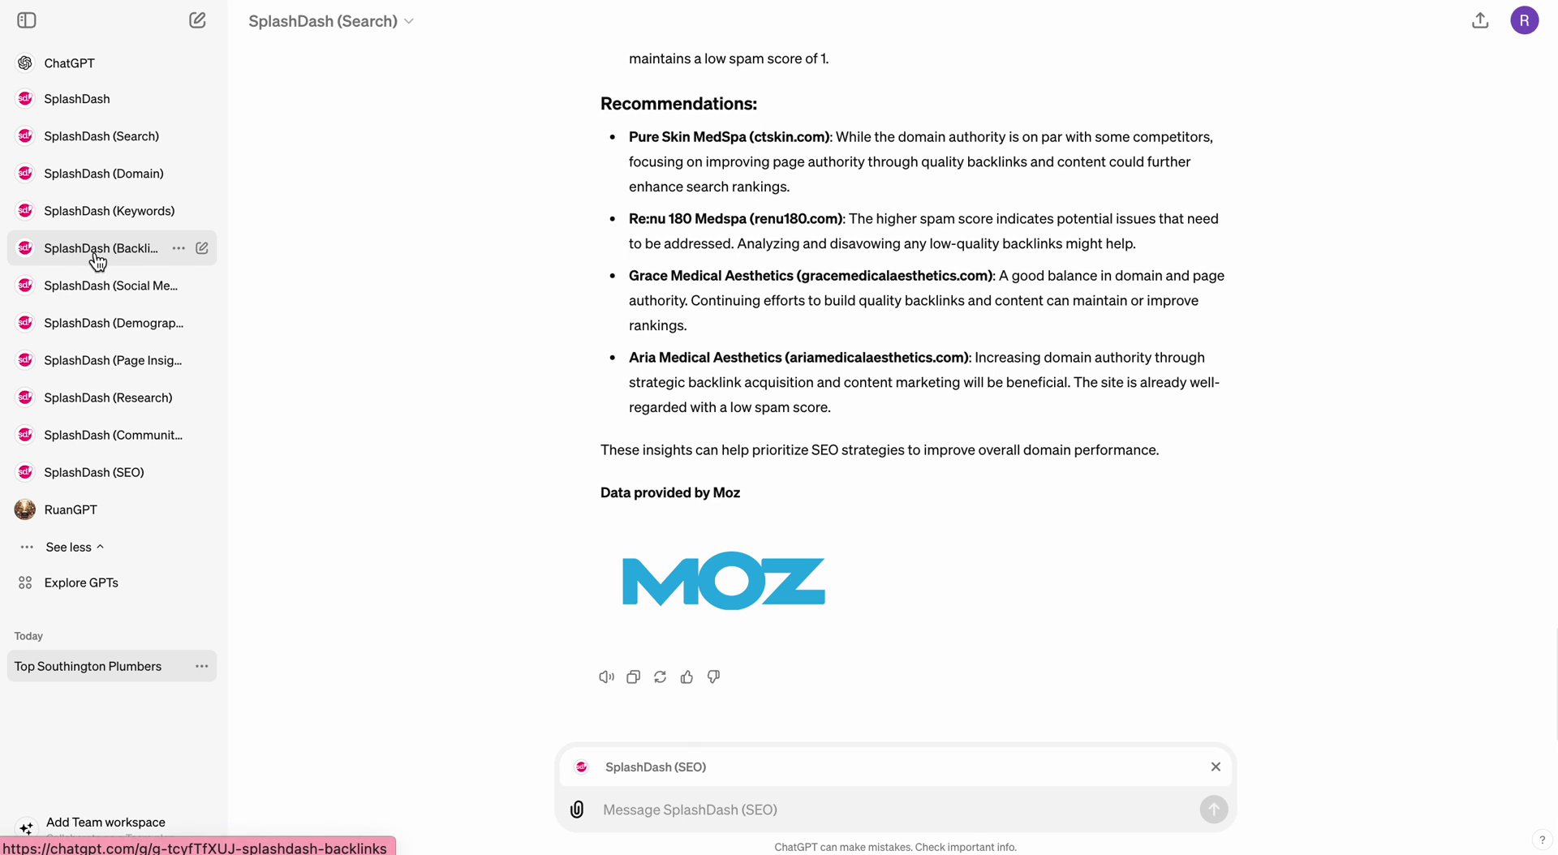
{"action": "left_click", "coordinate": [73, 485]}
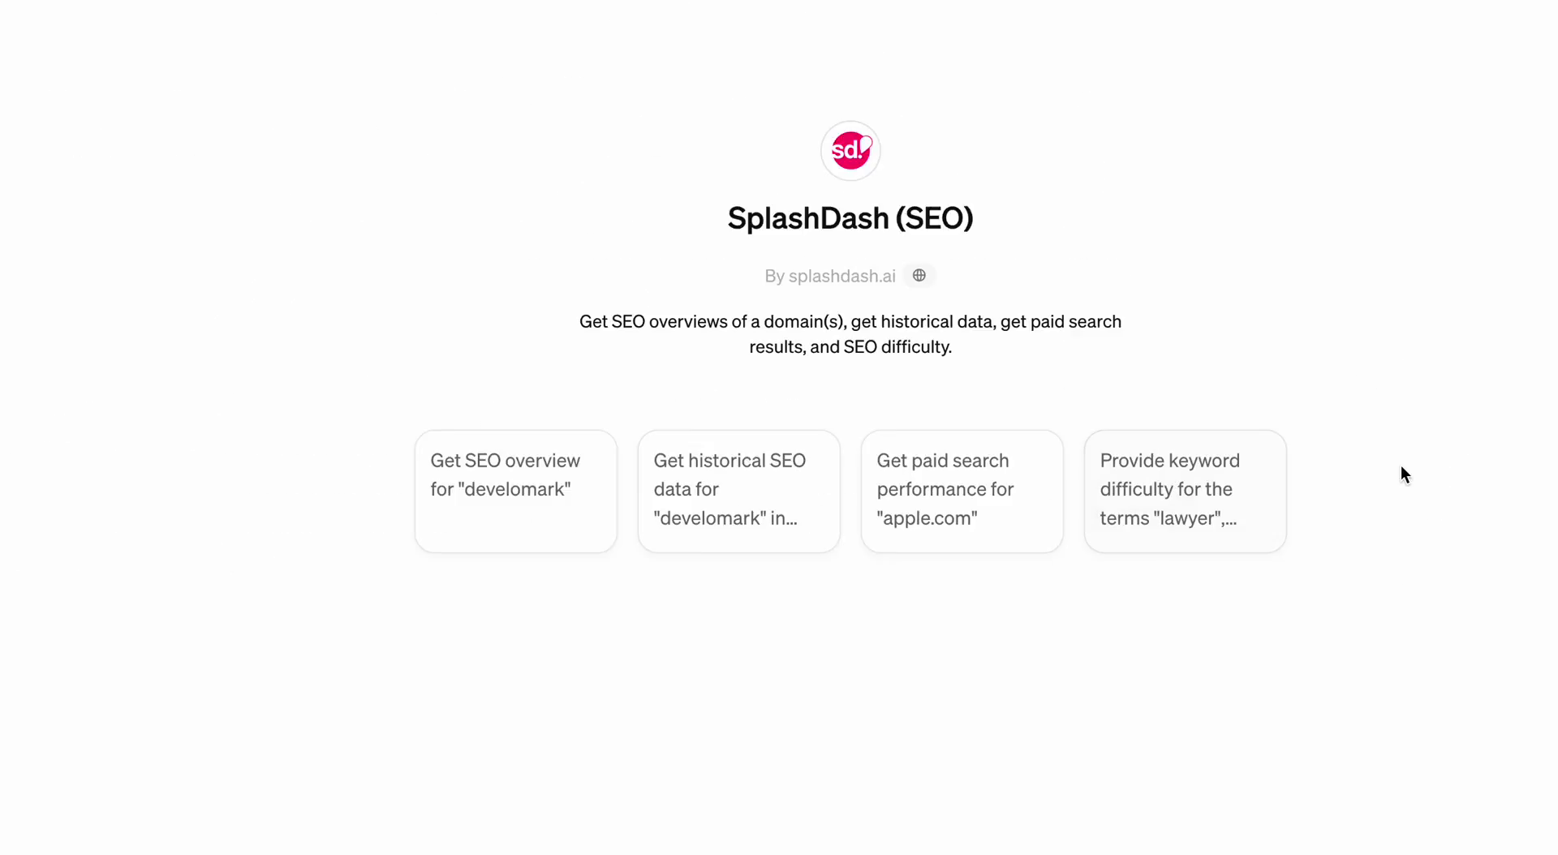
{"action": "left_click_drag", "start_coordinate": [998, 524], "coordinate": [698, 279]}
{"action": "left_click", "coordinate": [633, 288]}
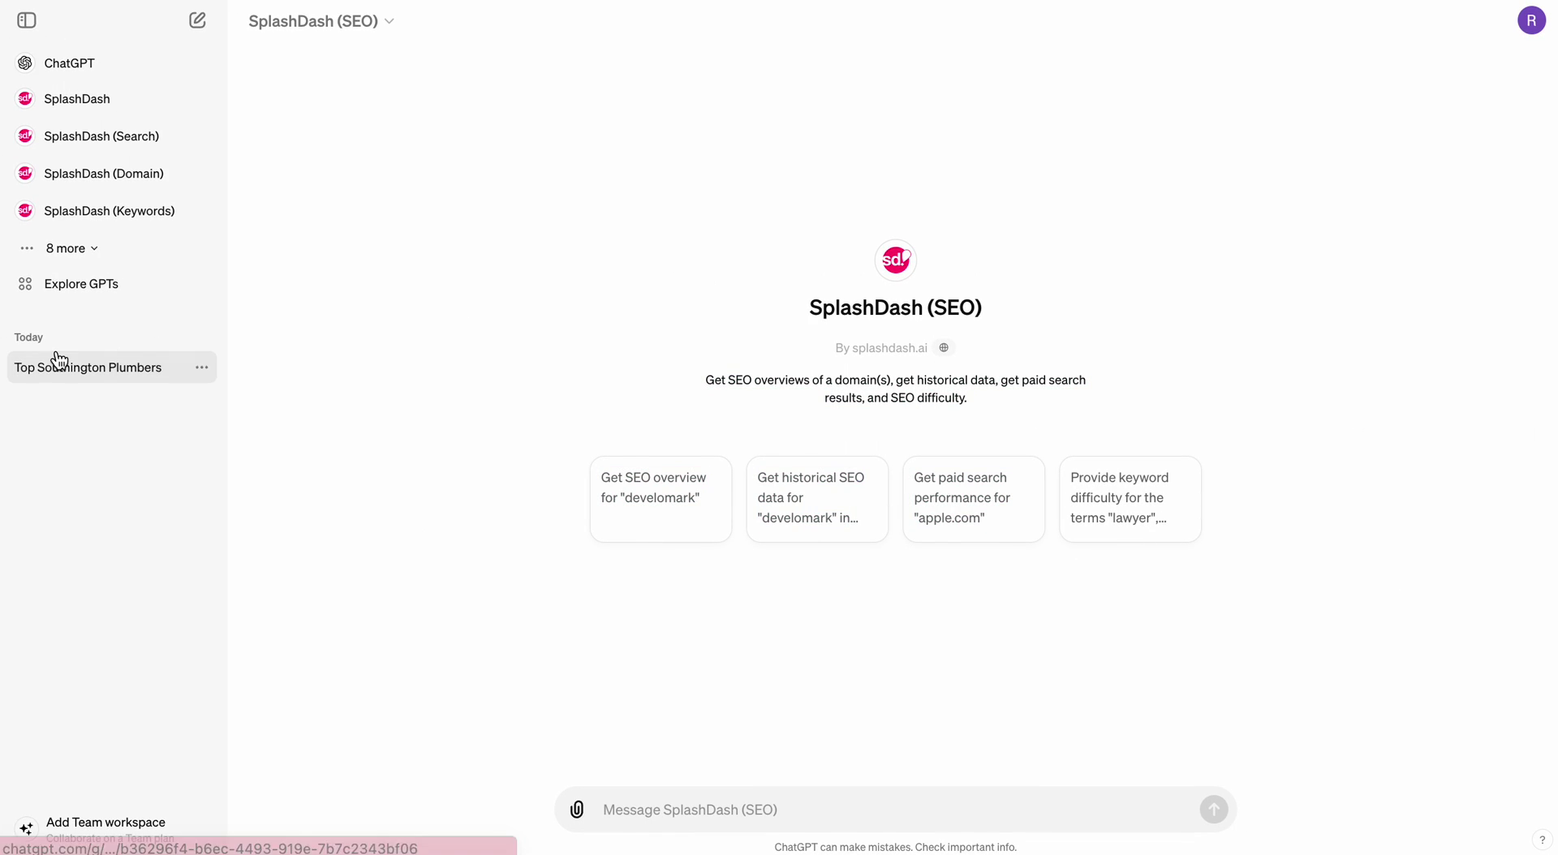
{"action": "left_click", "coordinate": [58, 359]}
{"action": "type", "text": "@"}
{"action": "left_click", "coordinate": [684, 722]}
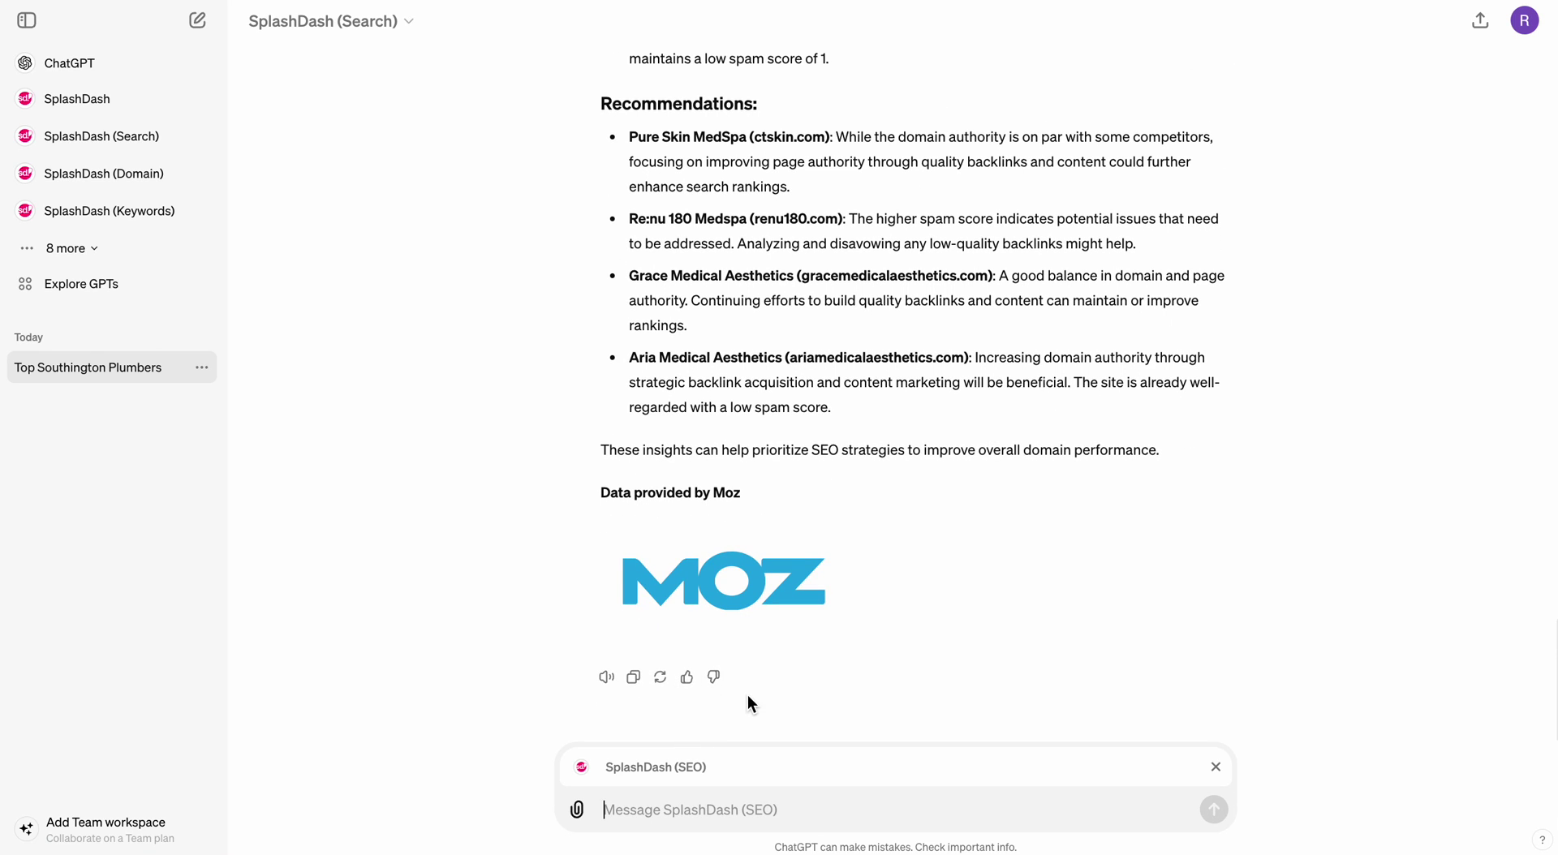
- Send 'Compare domains for SEO value - remember our client is ctskin.com' to SplashDash (SEO)
{"action": "type", "text": "Compa"}
{"action": "key", "text": "BackSpace"}
{"action": "type", "text": "are domains for SEO value"}
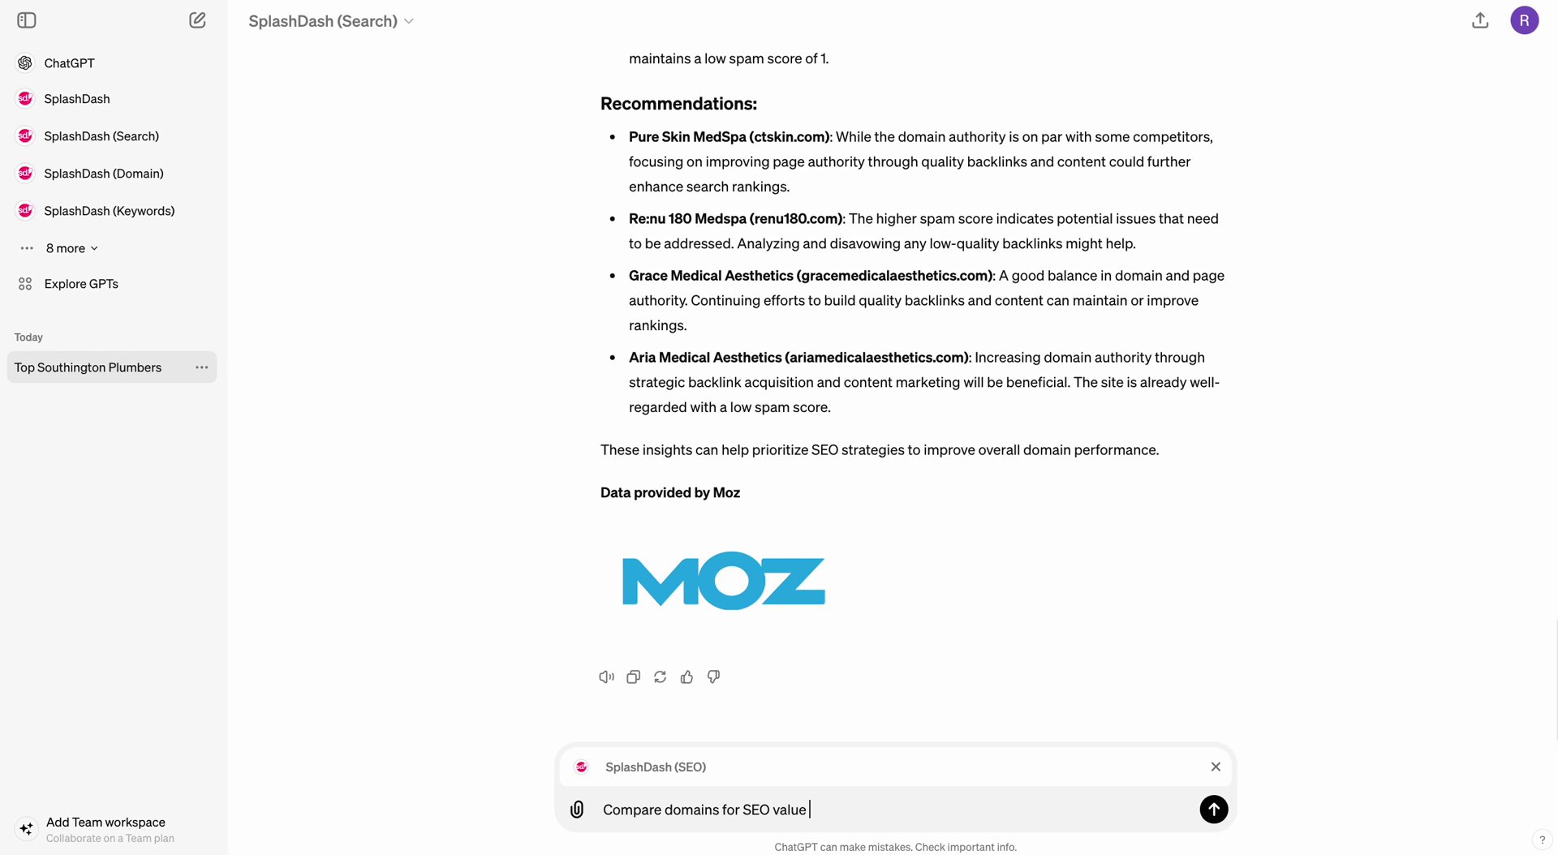
{"action": "left_click", "coordinate": [604, 810]}
{"action": "type", "text": "value - remember our cleint i"}
{"action": "type", "text": "ent is "}
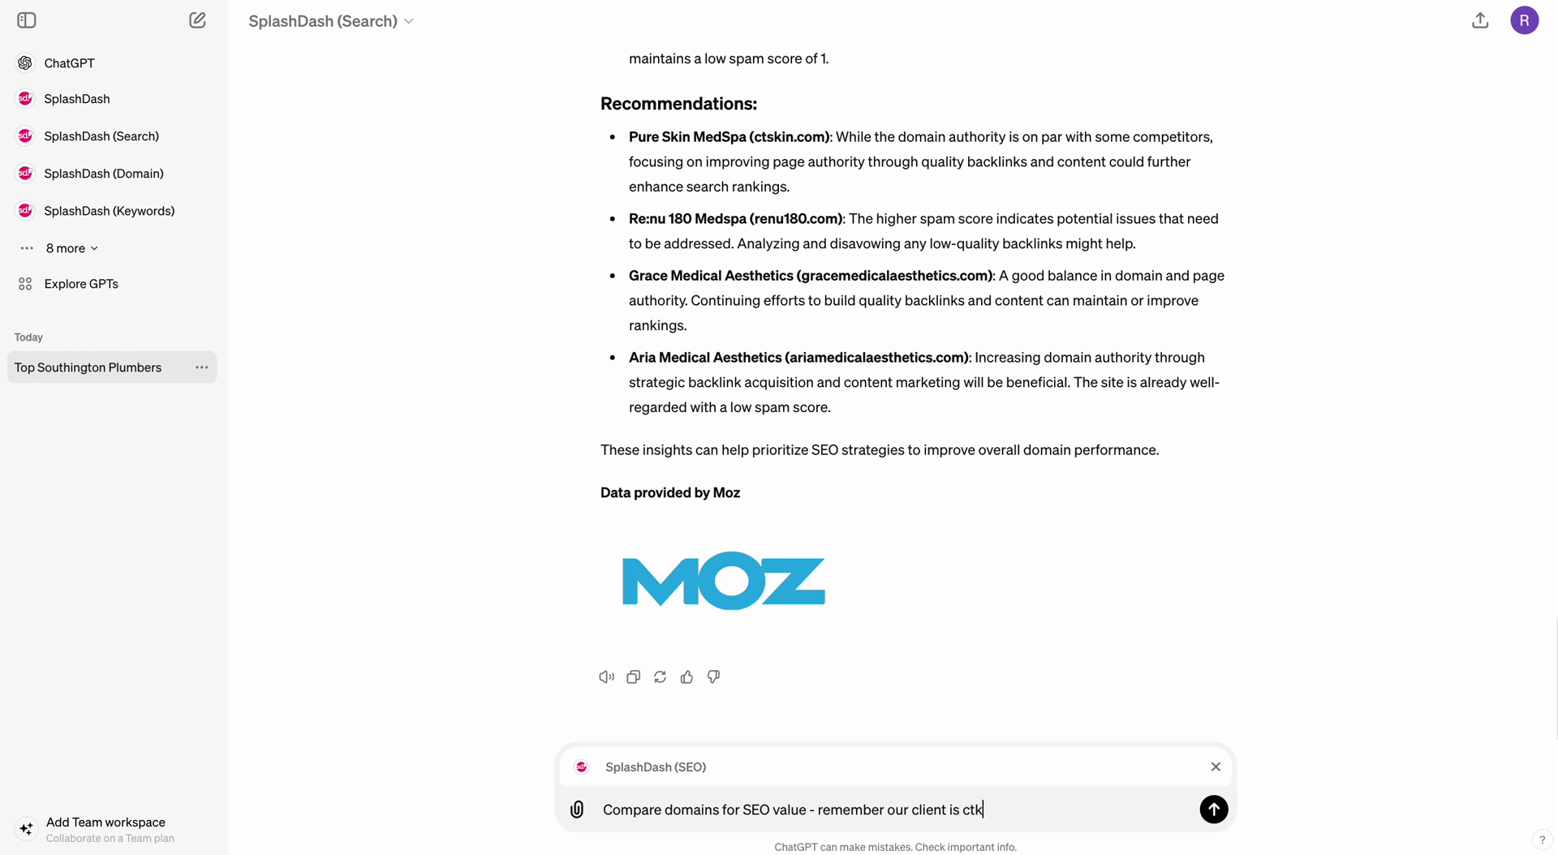
{"action": "type", "text": "ctskin.com"}
{"action": "key", "text": "Return"}
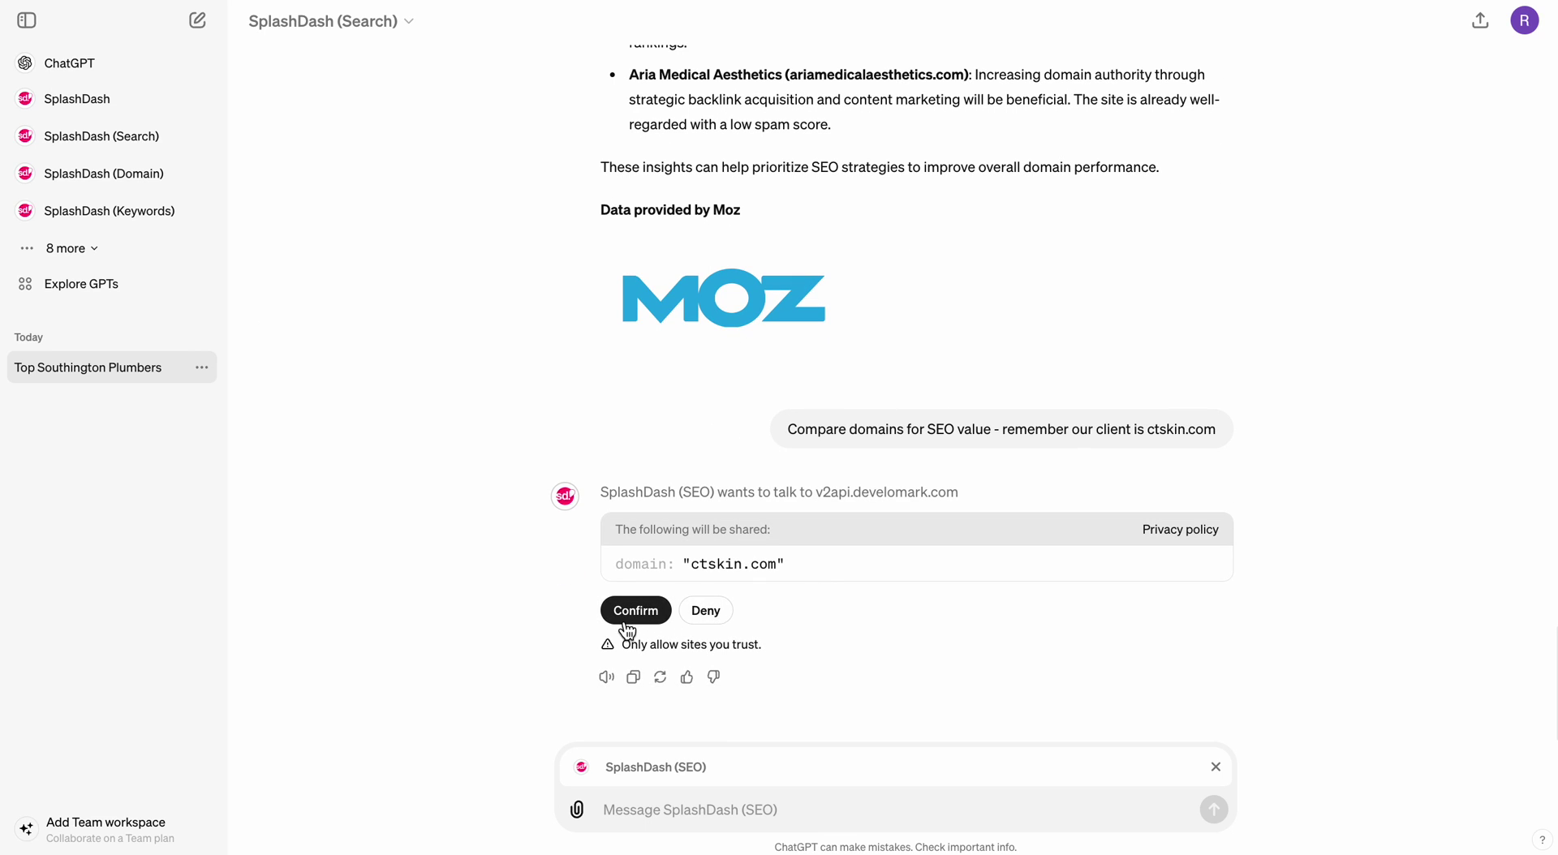
- Allow sharing ctskin.com, then highlight the Semrush reply's Conclusion and zoom the page in
{"action": "left_click", "coordinate": [630, 640]}
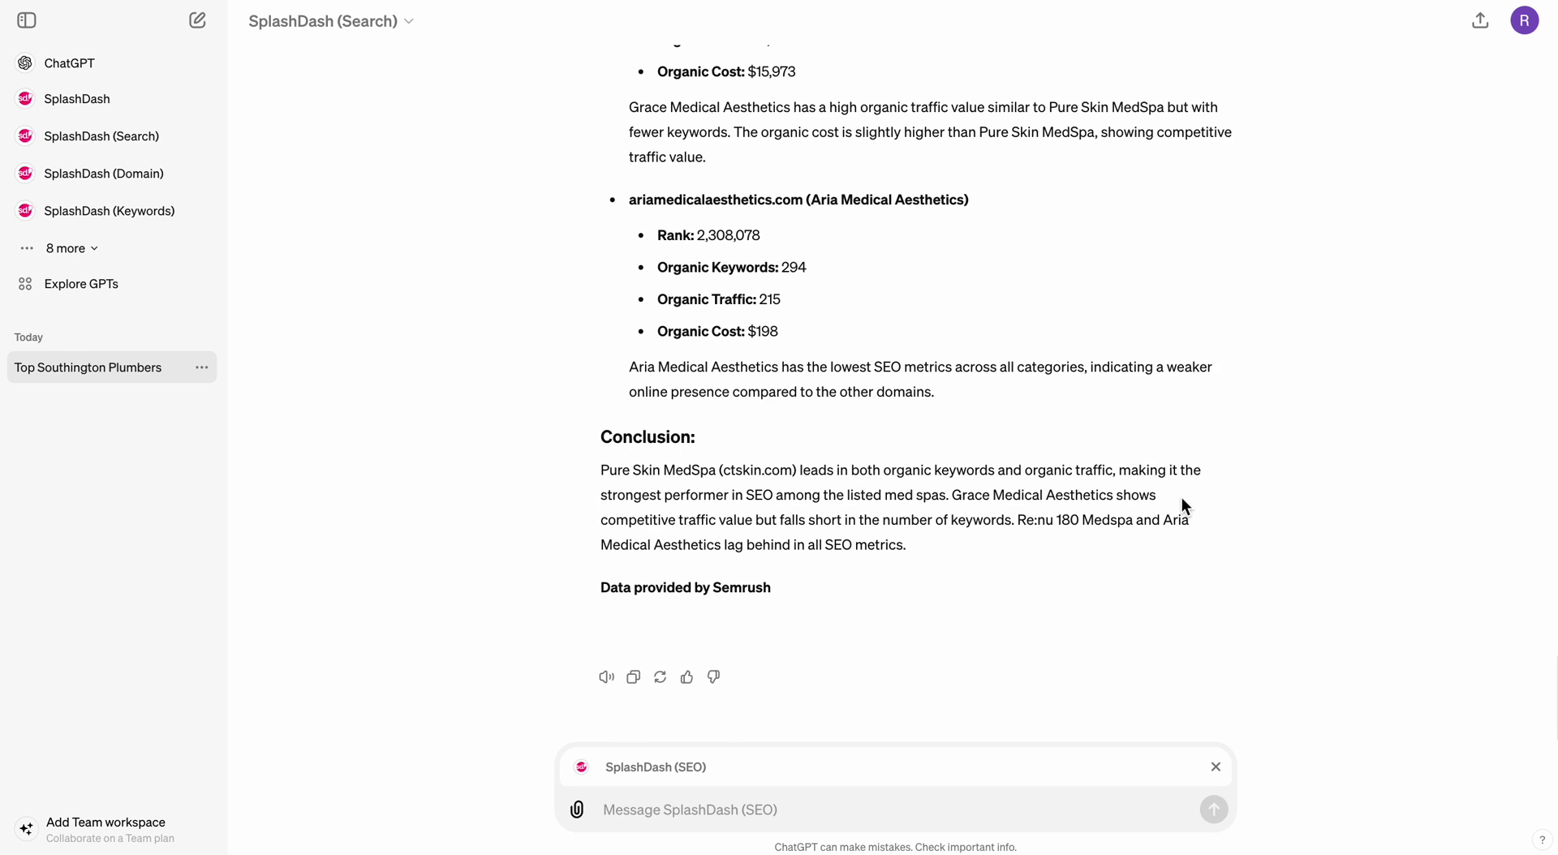
{"action": "left_click_drag", "start_coordinate": [595, 380], "coordinate": [954, 469]}
{"action": "left_click", "coordinate": [1538, 1]}
{"action": "left_click", "coordinate": [1467, 365]}
{"action": "left_click", "coordinate": [1467, 364]}
{"action": "left_click", "coordinate": [1468, 365]}
{"action": "left_click", "coordinate": [977, 451]}
{"action": "scroll", "coordinate": [977, 450], "scroll_direction": "down", "scroll_amount": 3}
{"action": "left_click", "coordinate": [828, 417]}
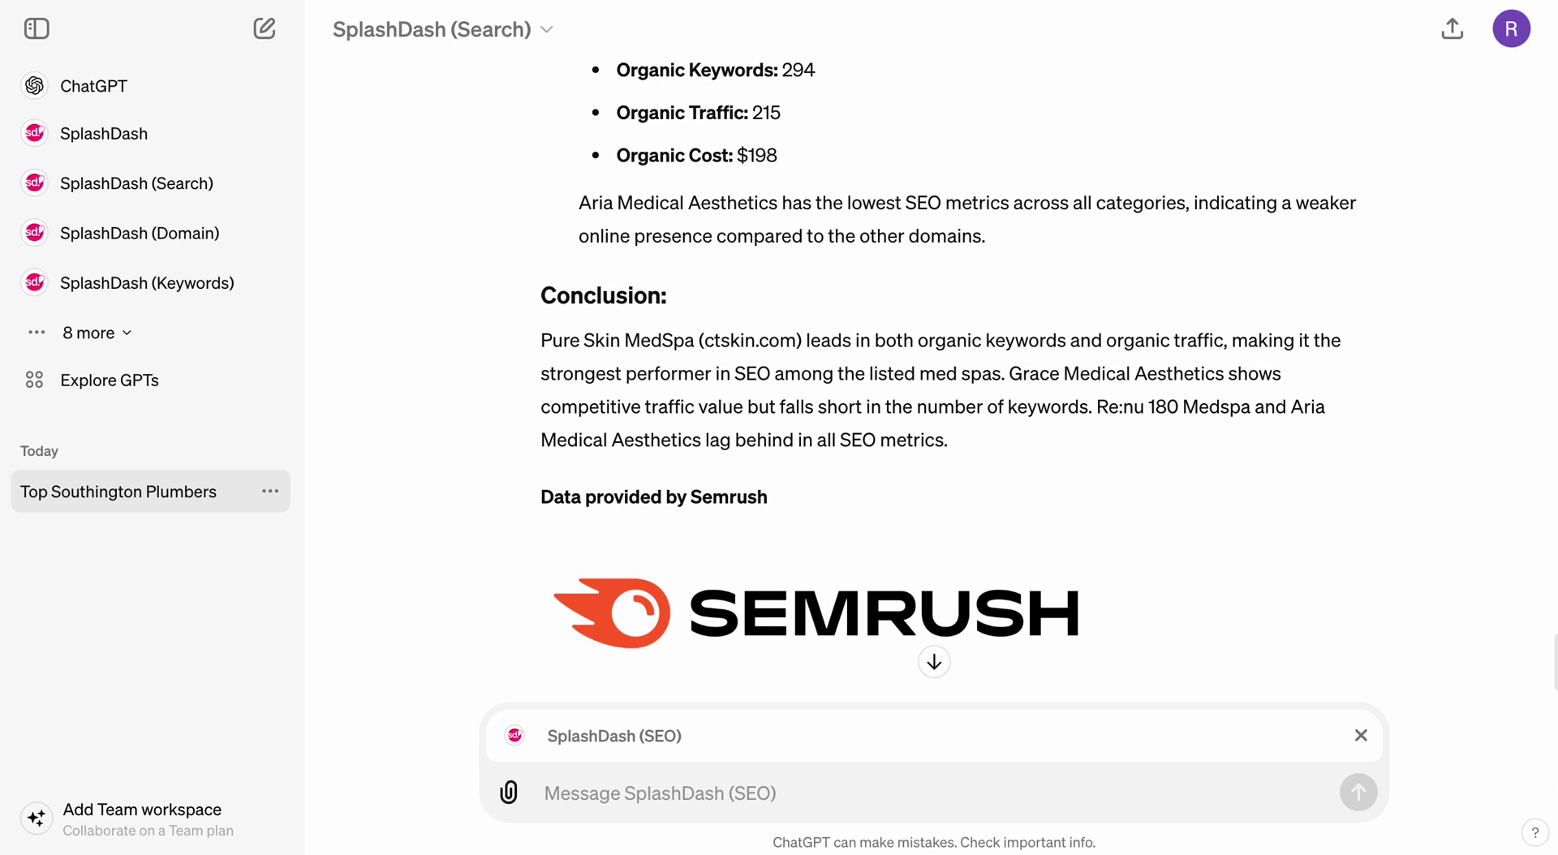
- Zoom the page back out and select the Semrush Analysis text
{"action": "key", "text": "alt+f"}
{"action": "left_click", "coordinate": [1346, 373]}
{"action": "left_click", "coordinate": [1346, 372]}
{"action": "left_click", "coordinate": [855, 306]}
{"action": "scroll", "coordinate": [855, 306], "scroll_direction": "up", "scroll_amount": 10}
{"action": "scroll", "coordinate": [855, 306], "scroll_direction": "up", "scroll_amount": 2}
{"action": "left_click_drag", "start_coordinate": [581, 268], "coordinate": [902, 542]}
{"action": "scroll", "coordinate": [935, 605], "scroll_direction": "down", "scroll_amount": 3}
{"action": "scroll", "coordinate": [933, 608], "scroll_direction": "down", "scroll_amount": 8}
{"action": "scroll", "coordinate": [902, 542], "scroll_direction": "up", "scroll_amount": 9}
- Quote the Analysis, drop the SEO chip, paste the email prompt with '(ctskin.com)' added, and send
{"action": "left_click", "coordinate": [607, 97]}
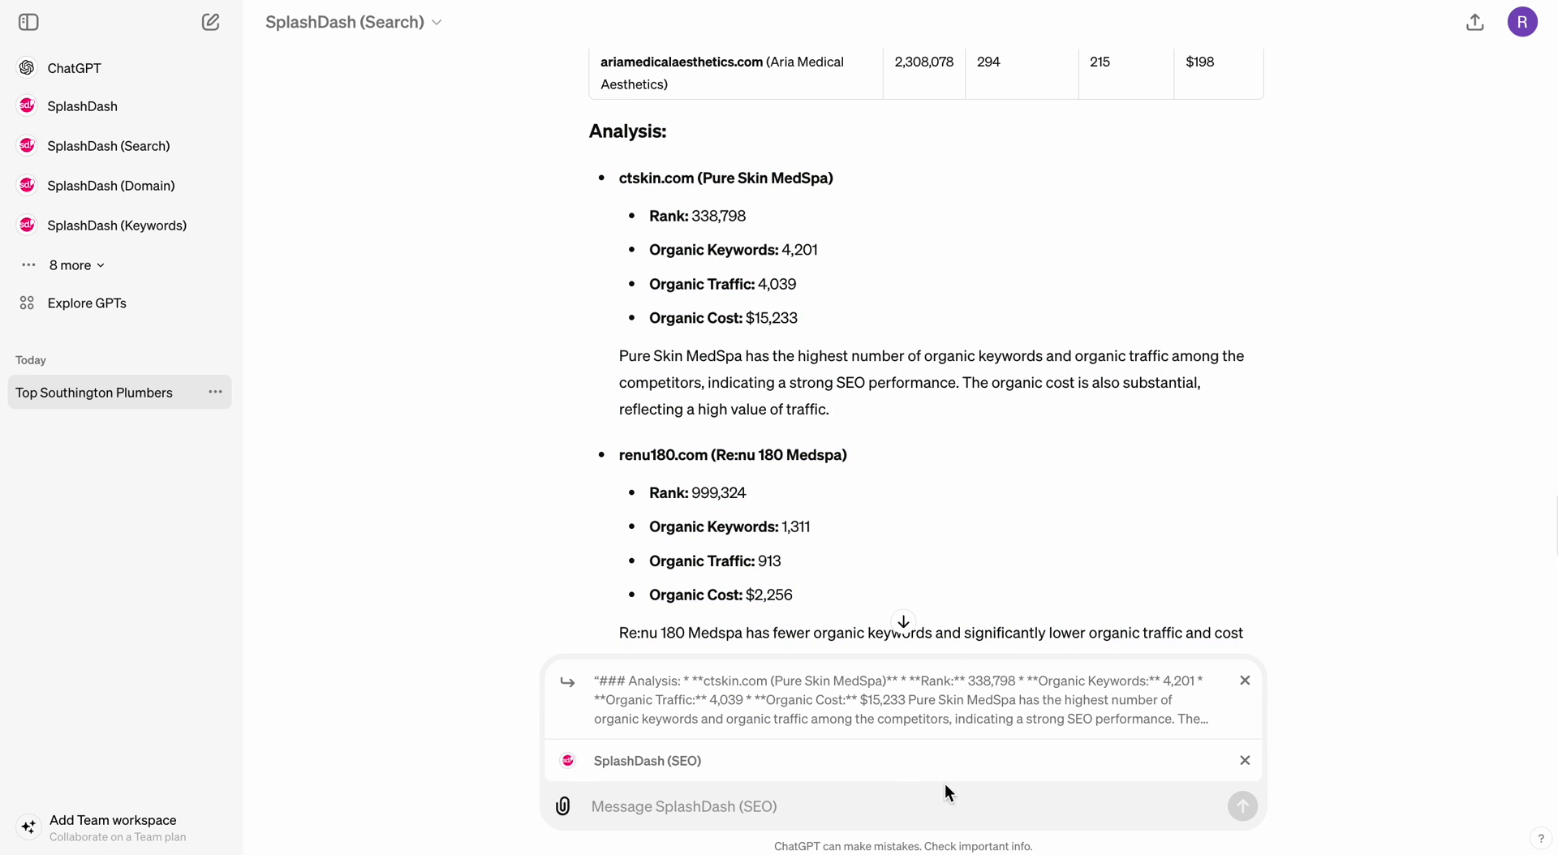
{"action": "left_click", "coordinate": [1244, 760]}
{"action": "type", "text": "* Context: you are sending data about a clients performance. Role: you are a marketing manager, Task: in the format of a short email send these stats to the client."}
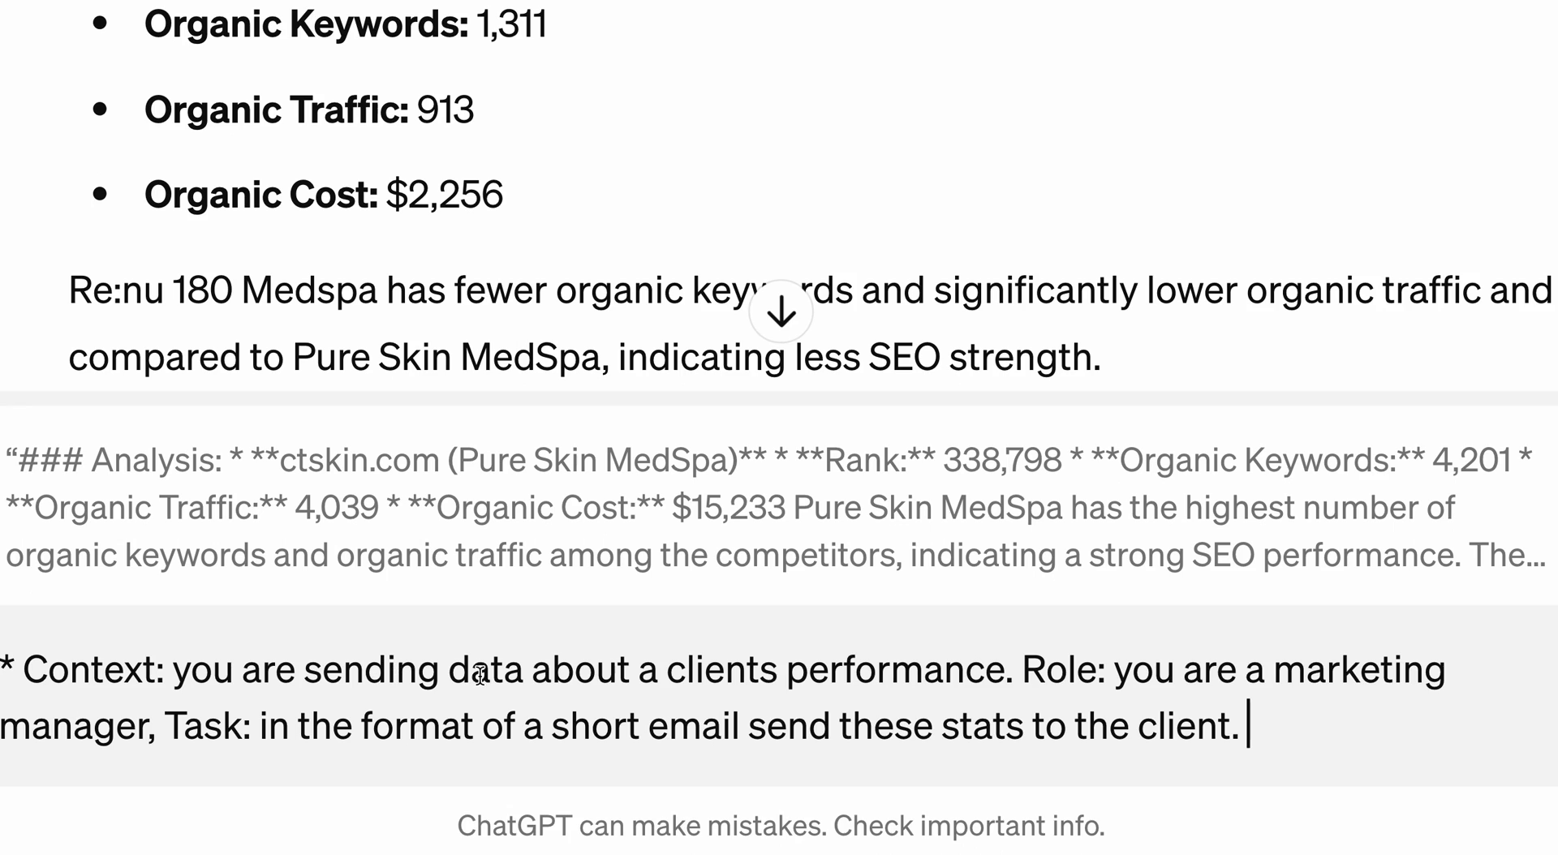
{"action": "left_click_drag", "start_coordinate": [722, 784], "coordinate": [827, 781]}
{"action": "left_click_drag", "start_coordinate": [656, 667], "coordinate": [998, 670]}
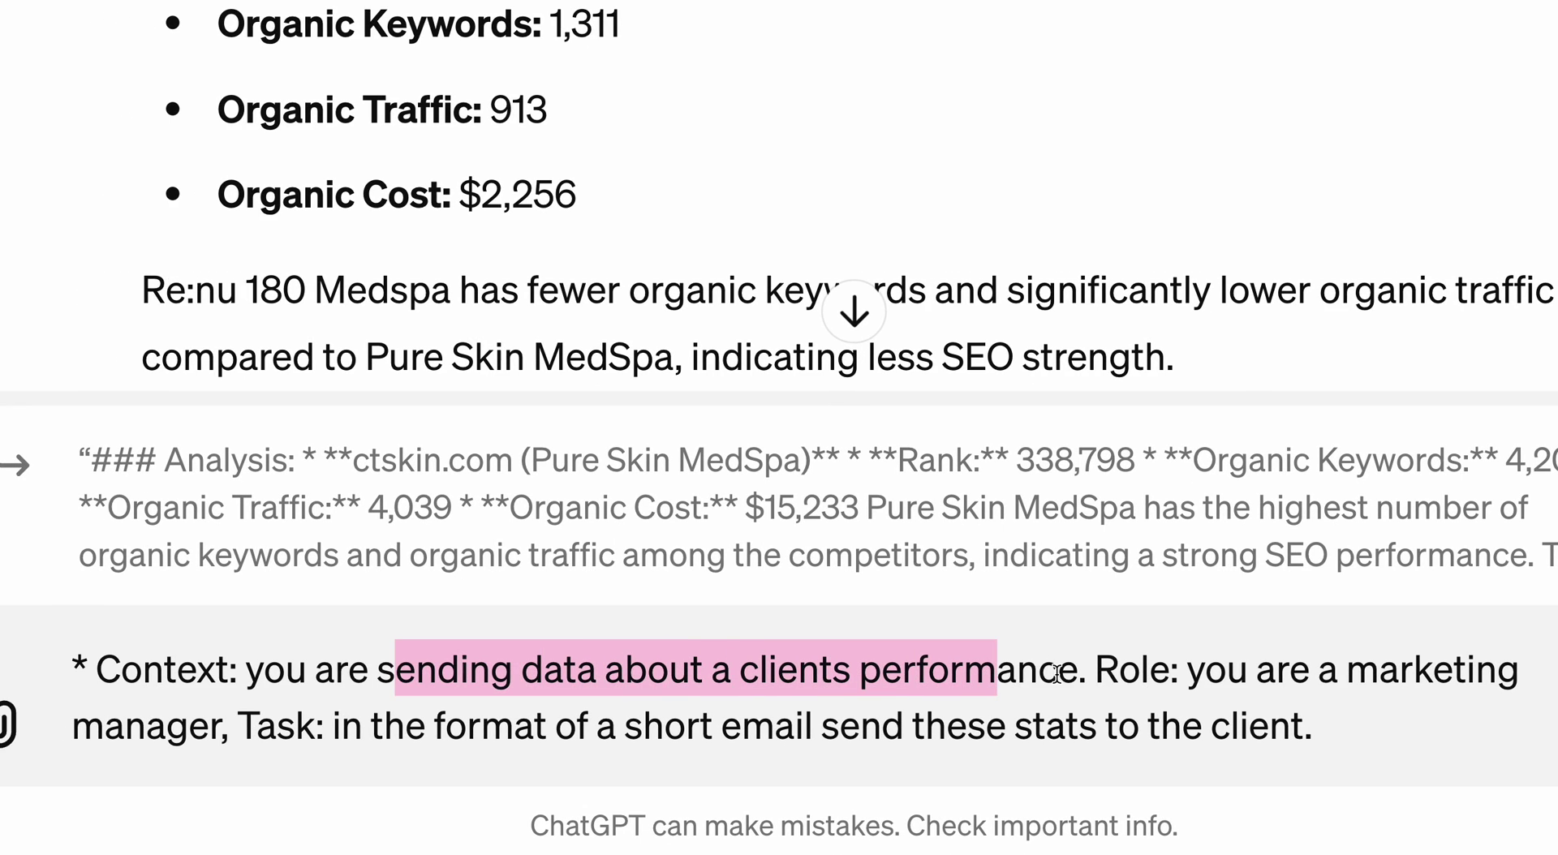
{"action": "left_click", "coordinate": [1071, 672]}
{"action": "type", "text": "(ctskin.com)"}
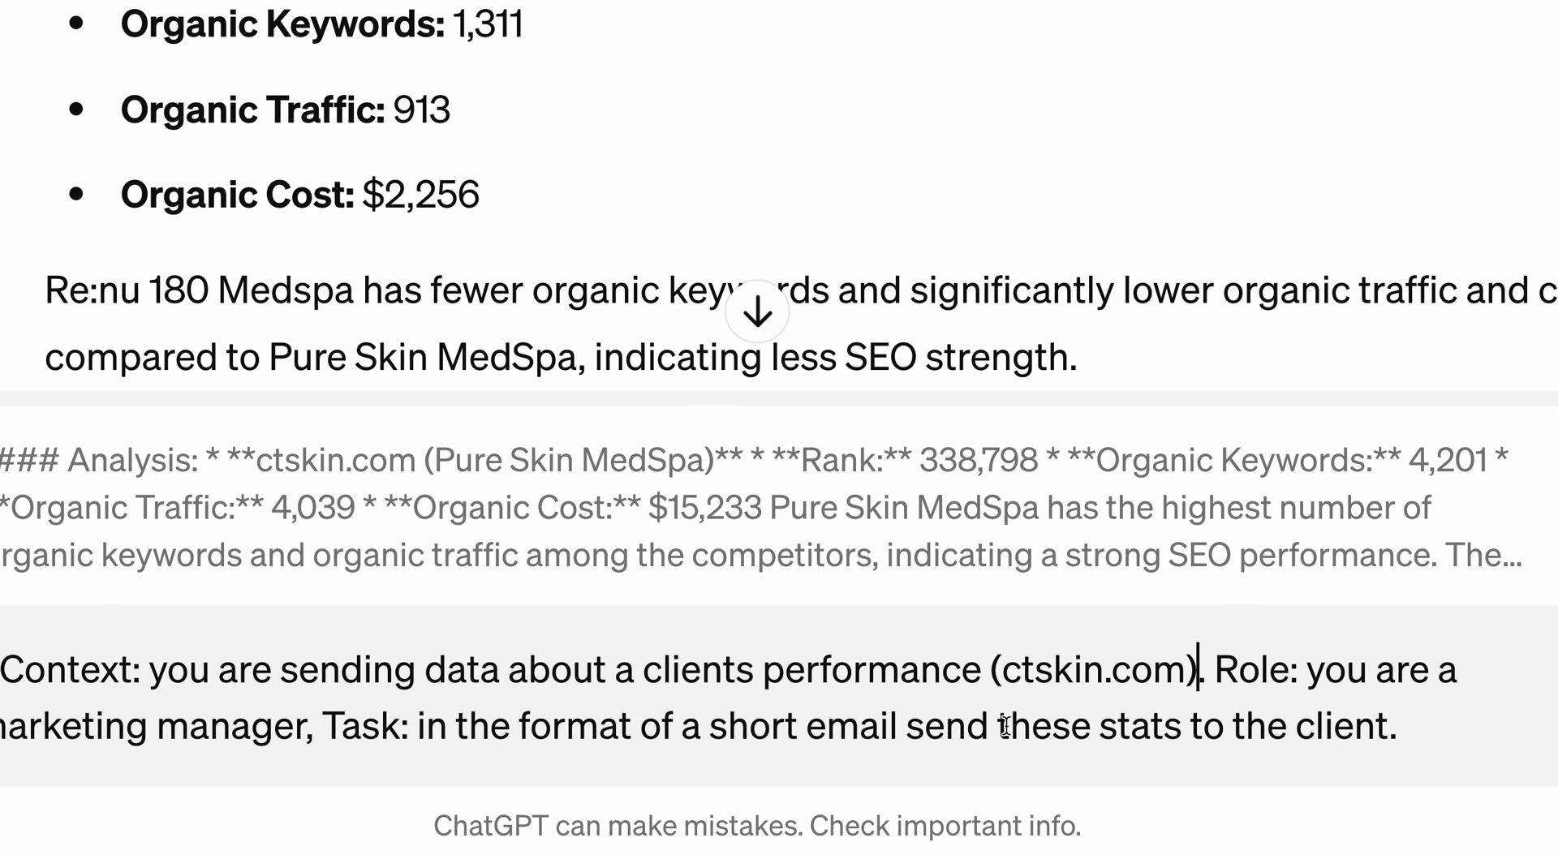
{"action": "left_click", "coordinate": [1461, 725]}
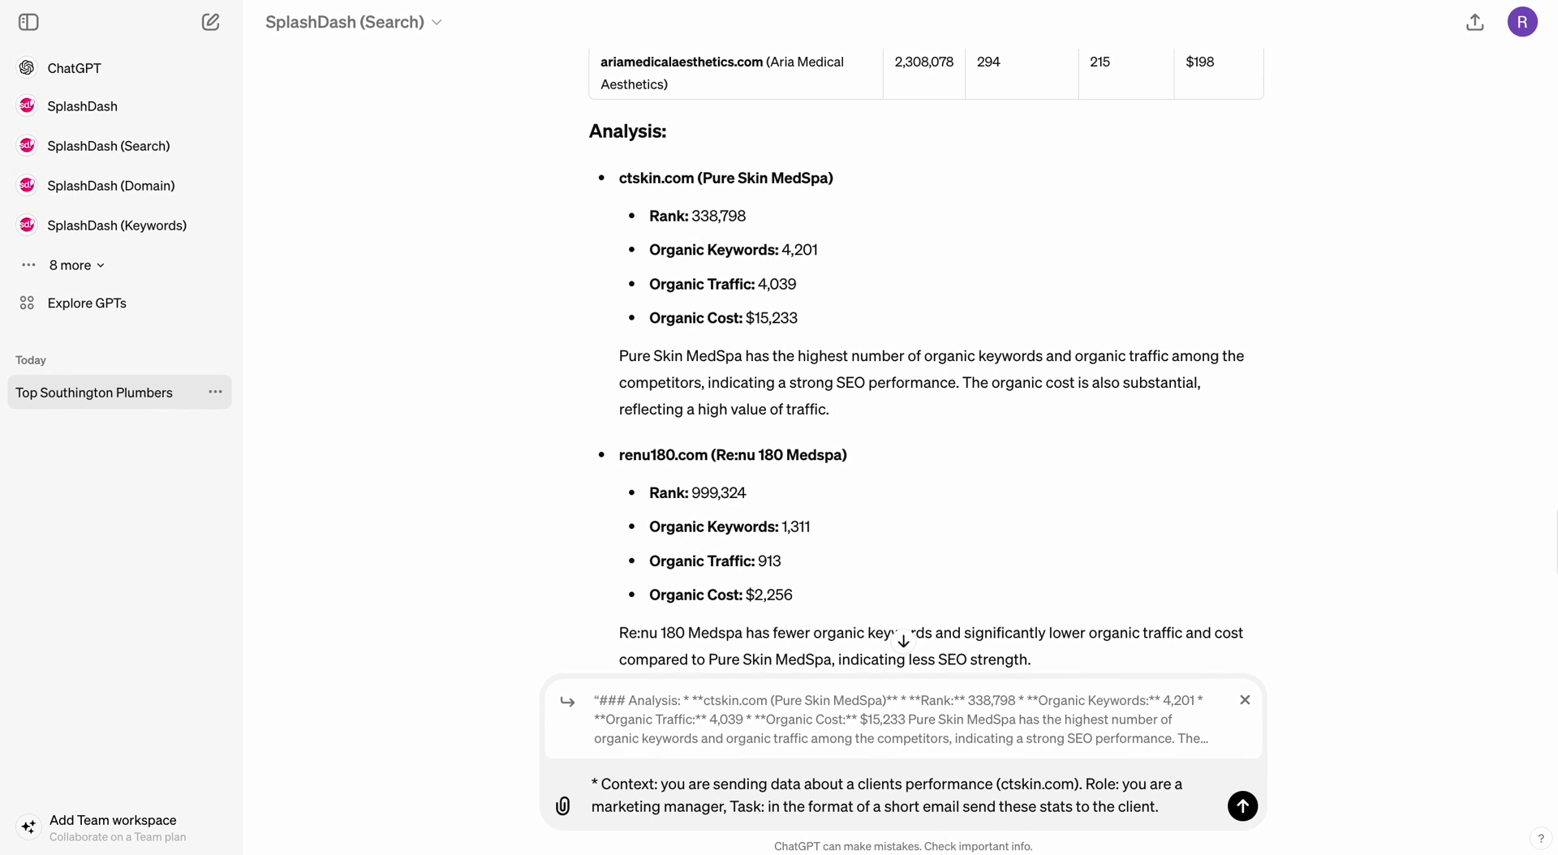
{"action": "key", "text": "Return"}
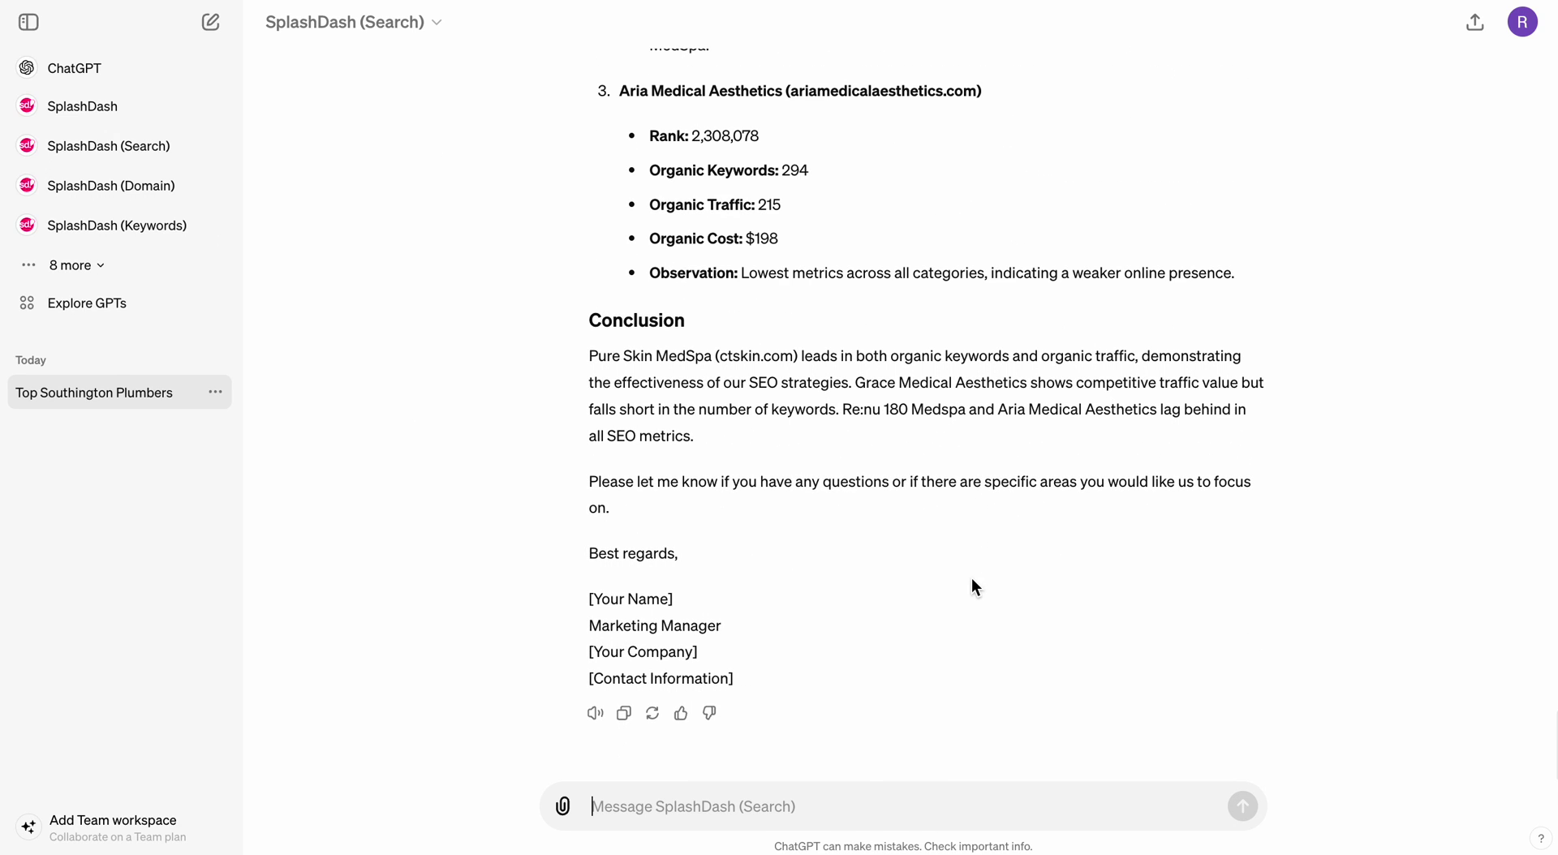
- Review the Pure Skin MedSpa update email section by section down to the Conclusion
{"action": "scroll", "coordinate": [950, 576], "scroll_direction": "up", "scroll_amount": 12}
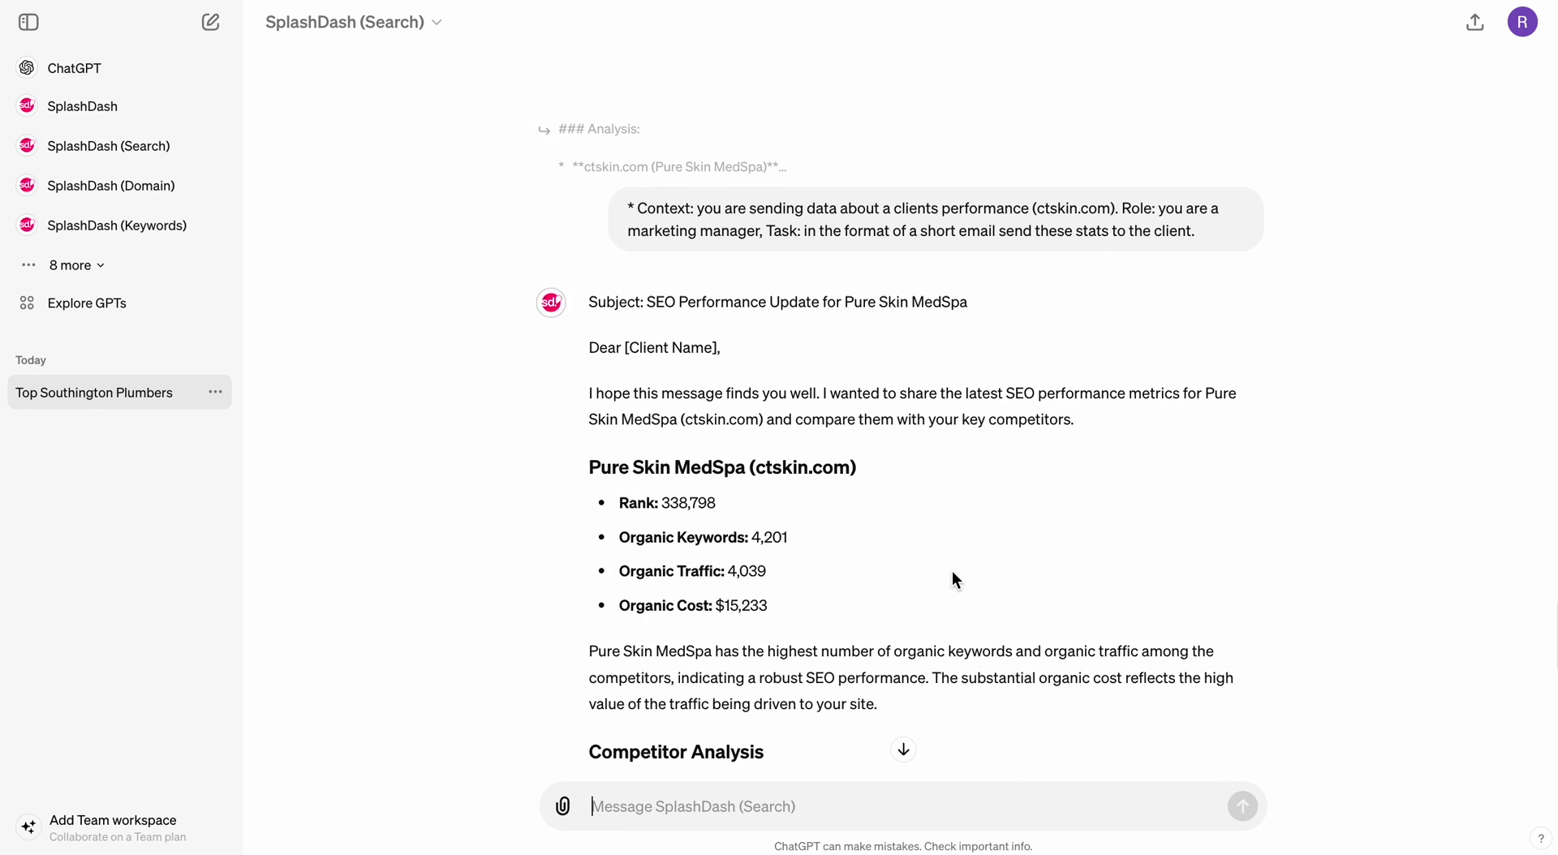
{"action": "scroll", "coordinate": [706, 406], "scroll_direction": "down", "scroll_amount": 1}
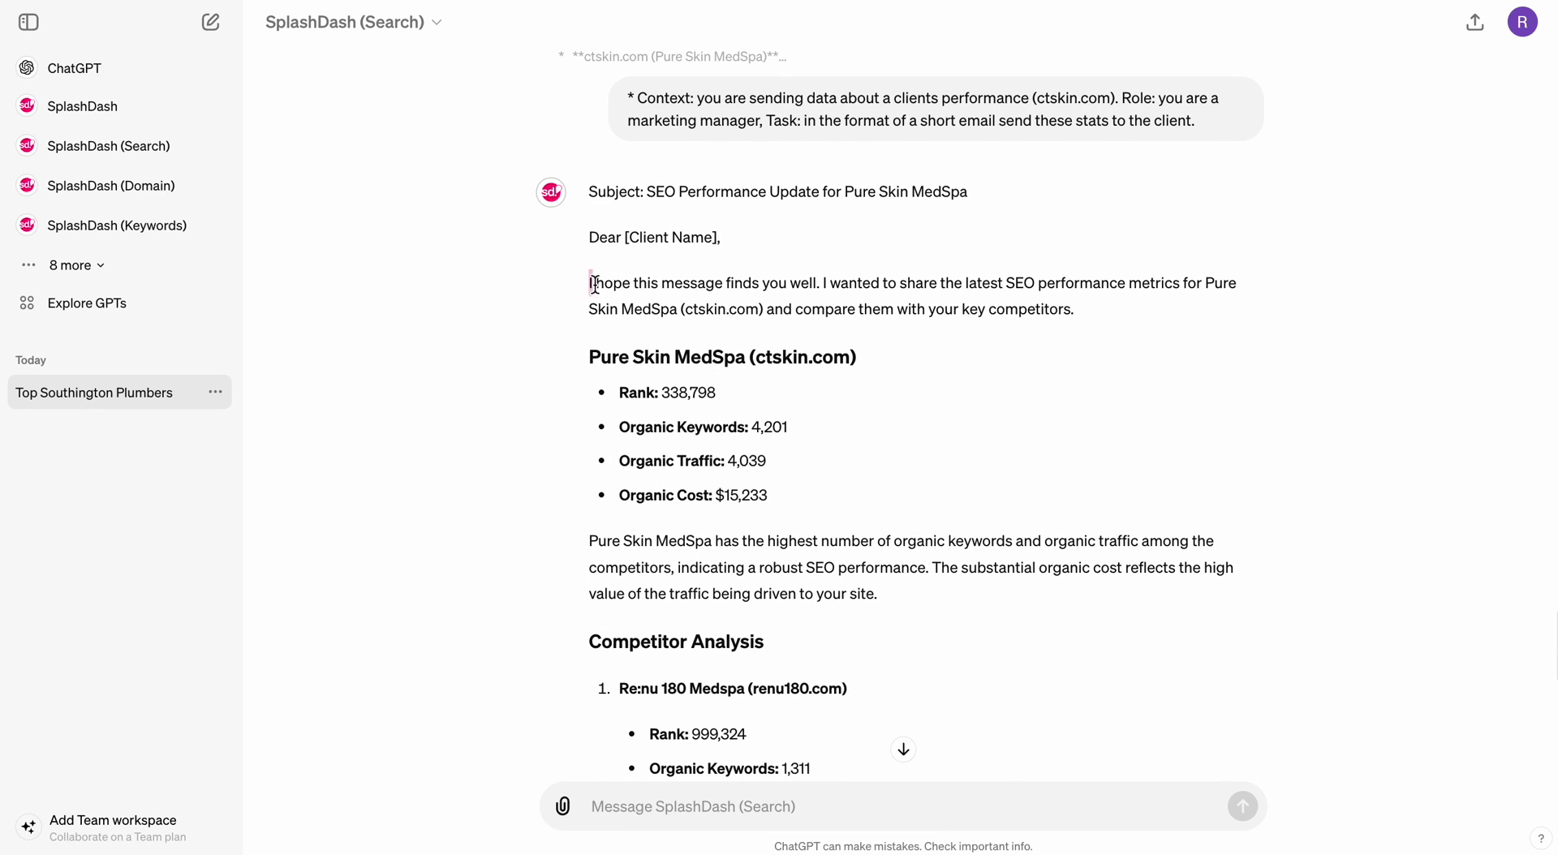
{"action": "left_click_drag", "start_coordinate": [588, 284], "coordinate": [1126, 334]}
{"action": "scroll", "coordinate": [976, 390], "scroll_direction": "down", "scroll_amount": 1}
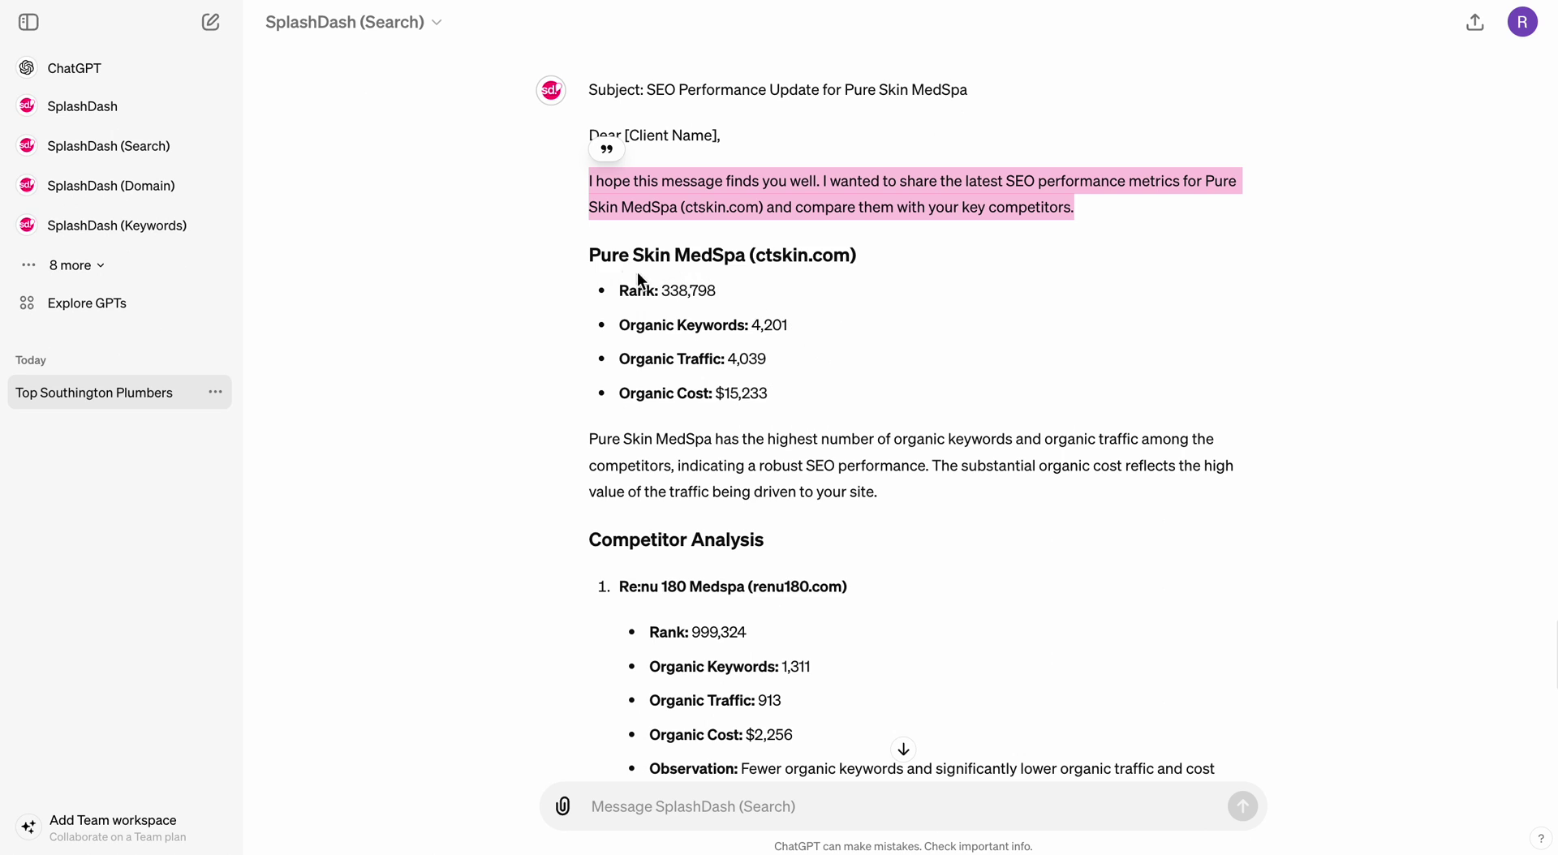
{"action": "left_click_drag", "start_coordinate": [591, 254], "coordinate": [789, 412]}
{"action": "scroll", "coordinate": [788, 412], "scroll_direction": "down", "scroll_amount": 2}
{"action": "scroll", "coordinate": [629, 324], "scroll_direction": "down", "scroll_amount": 2}
{"action": "left_click_drag", "start_coordinate": [590, 282], "coordinate": [839, 446]}
{"action": "scroll", "coordinate": [839, 440], "scroll_direction": "down", "scroll_amount": 8}
{"action": "scroll", "coordinate": [839, 439], "scroll_direction": "down", "scroll_amount": 2}
{"action": "left_click_drag", "start_coordinate": [581, 402], "coordinate": [879, 596]}
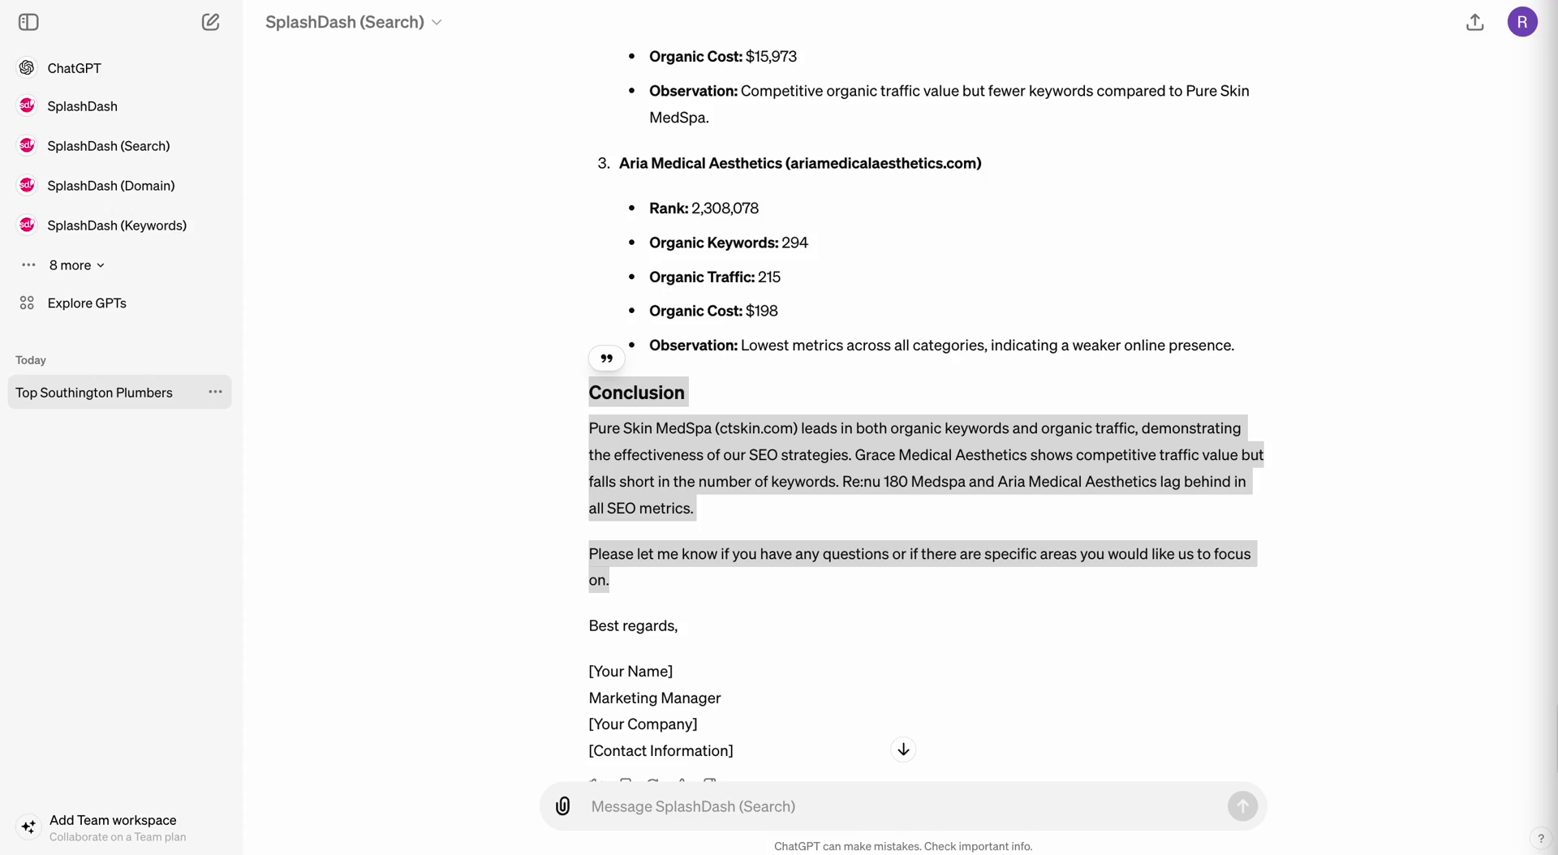
- Scroll back up through earlier results, then start and cancel an @ GPT mention
{"action": "left_click", "coordinate": [1029, 495]}
{"action": "scroll", "coordinate": [1055, 527], "scroll_direction": "down", "scroll_amount": 1}
{"action": "scroll", "coordinate": [1241, 552], "scroll_direction": "up", "scroll_amount": 3}
{"action": "scroll", "coordinate": [1274, 527], "scroll_direction": "up", "scroll_amount": 10}
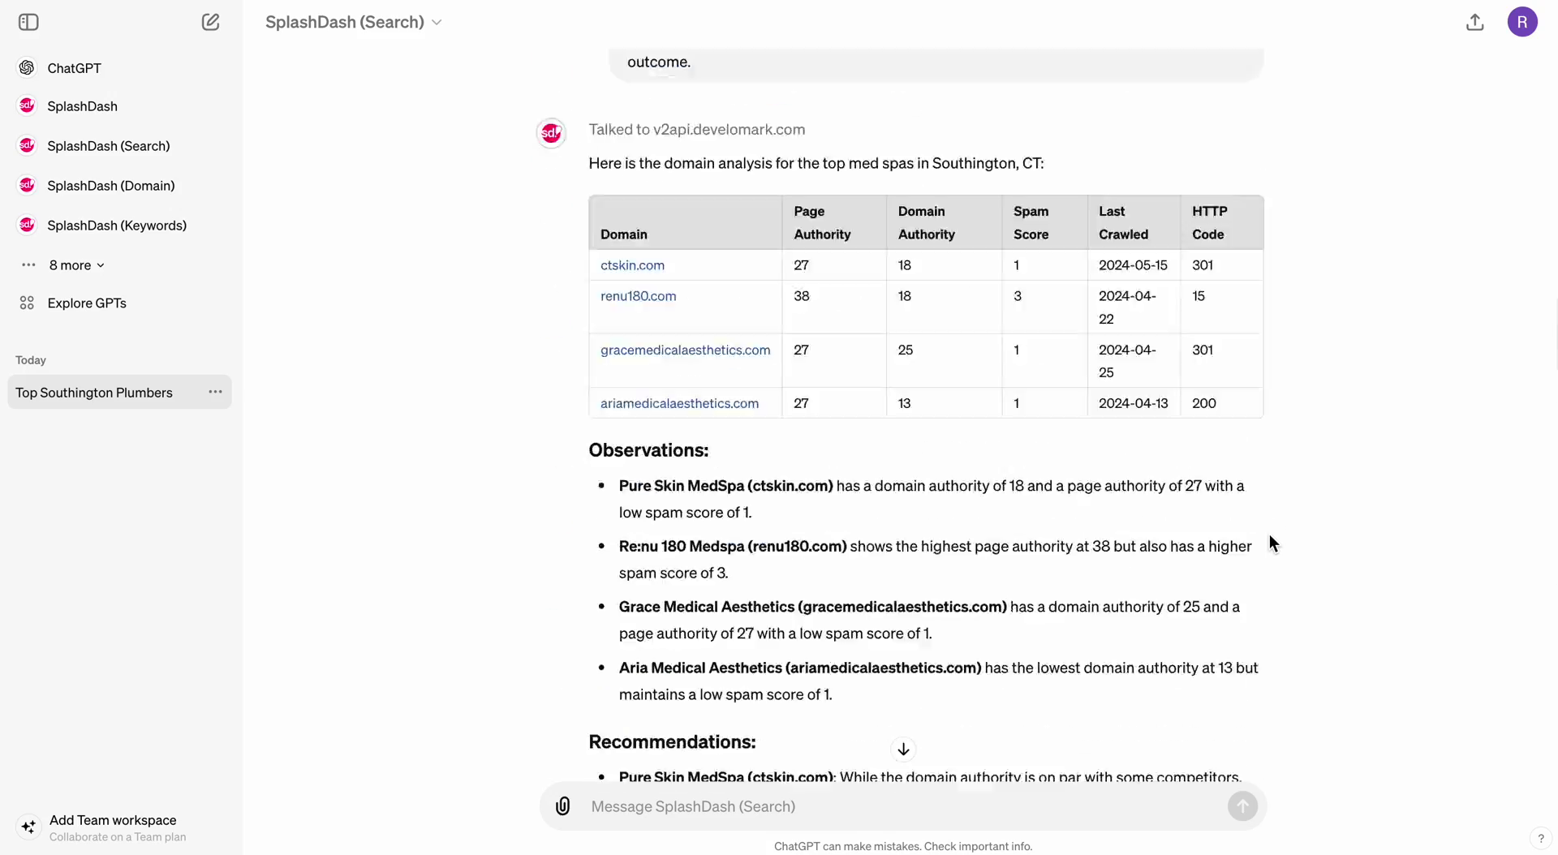
{"action": "scroll", "coordinate": [1269, 536], "scroll_direction": "up", "scroll_amount": 20}
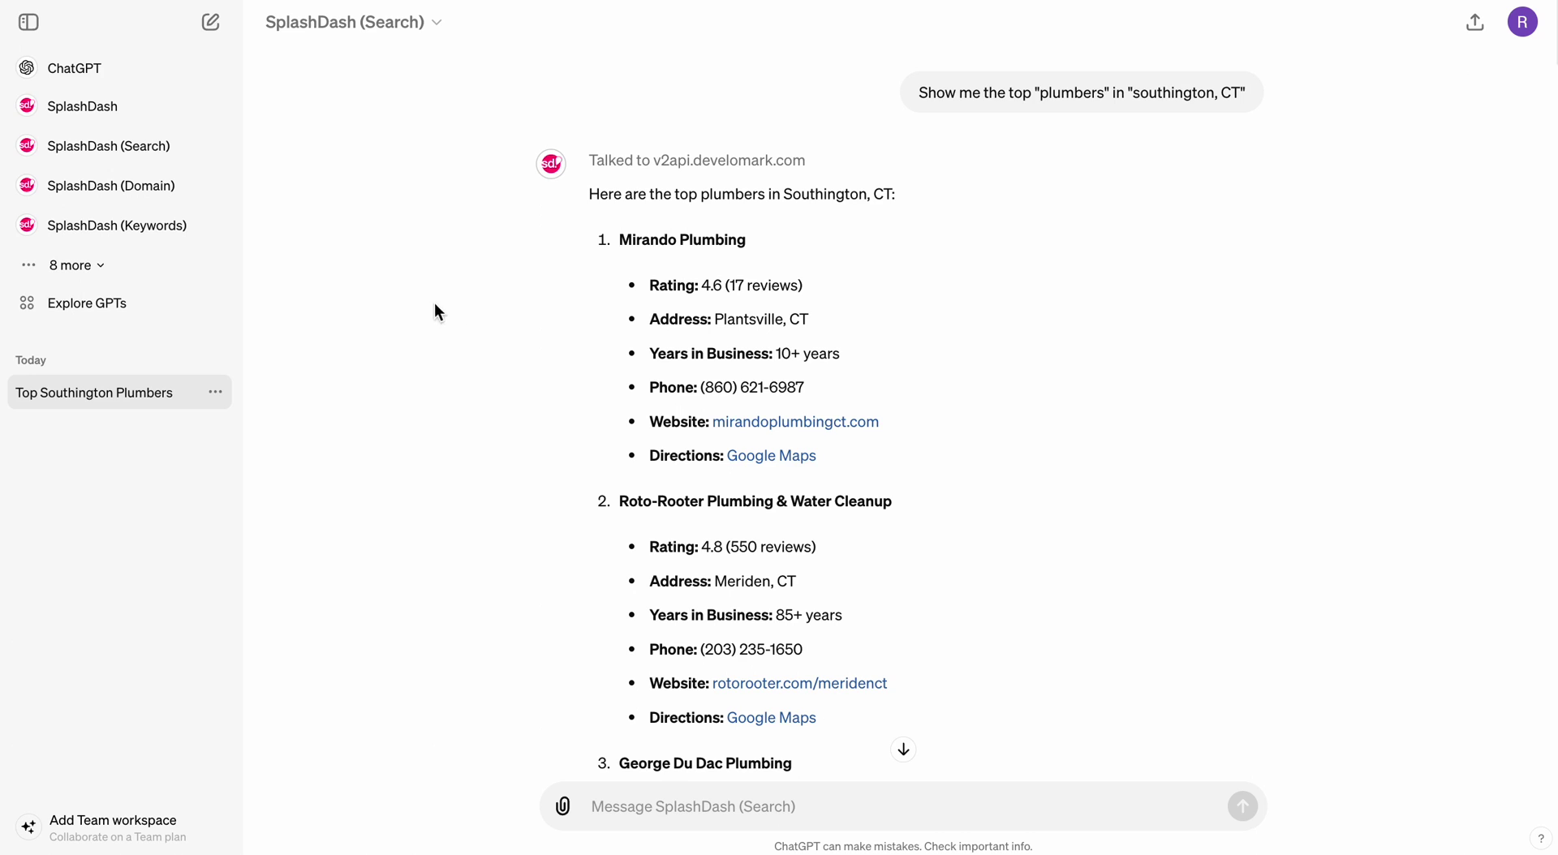
{"action": "left_click", "coordinate": [686, 823]}
{"action": "type", "text": "@"}
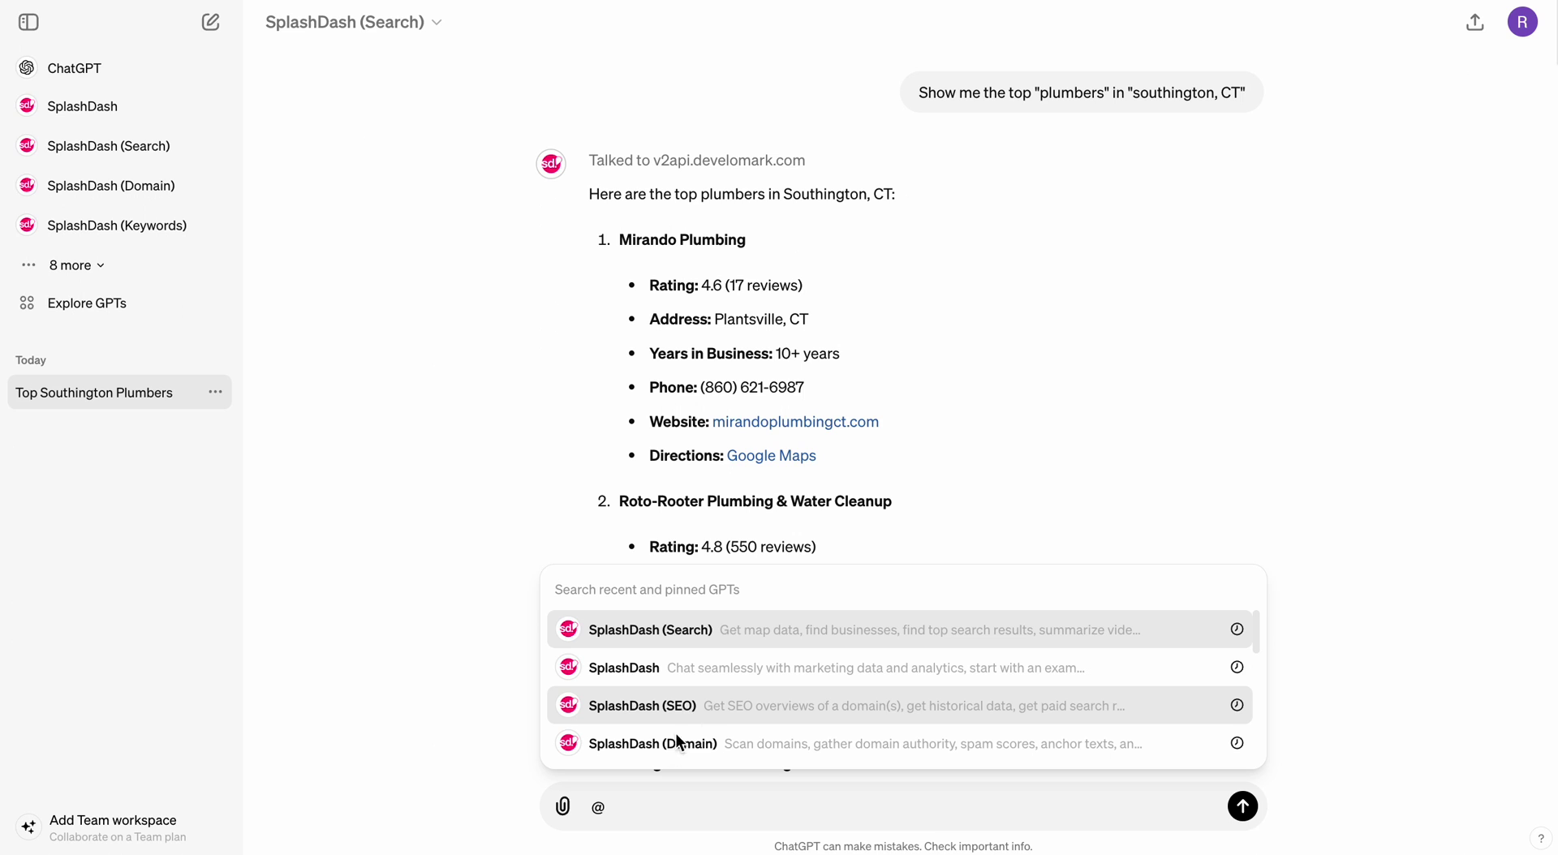
{"action": "key", "text": "Escape"}
{"action": "key", "text": "BackSpace"}
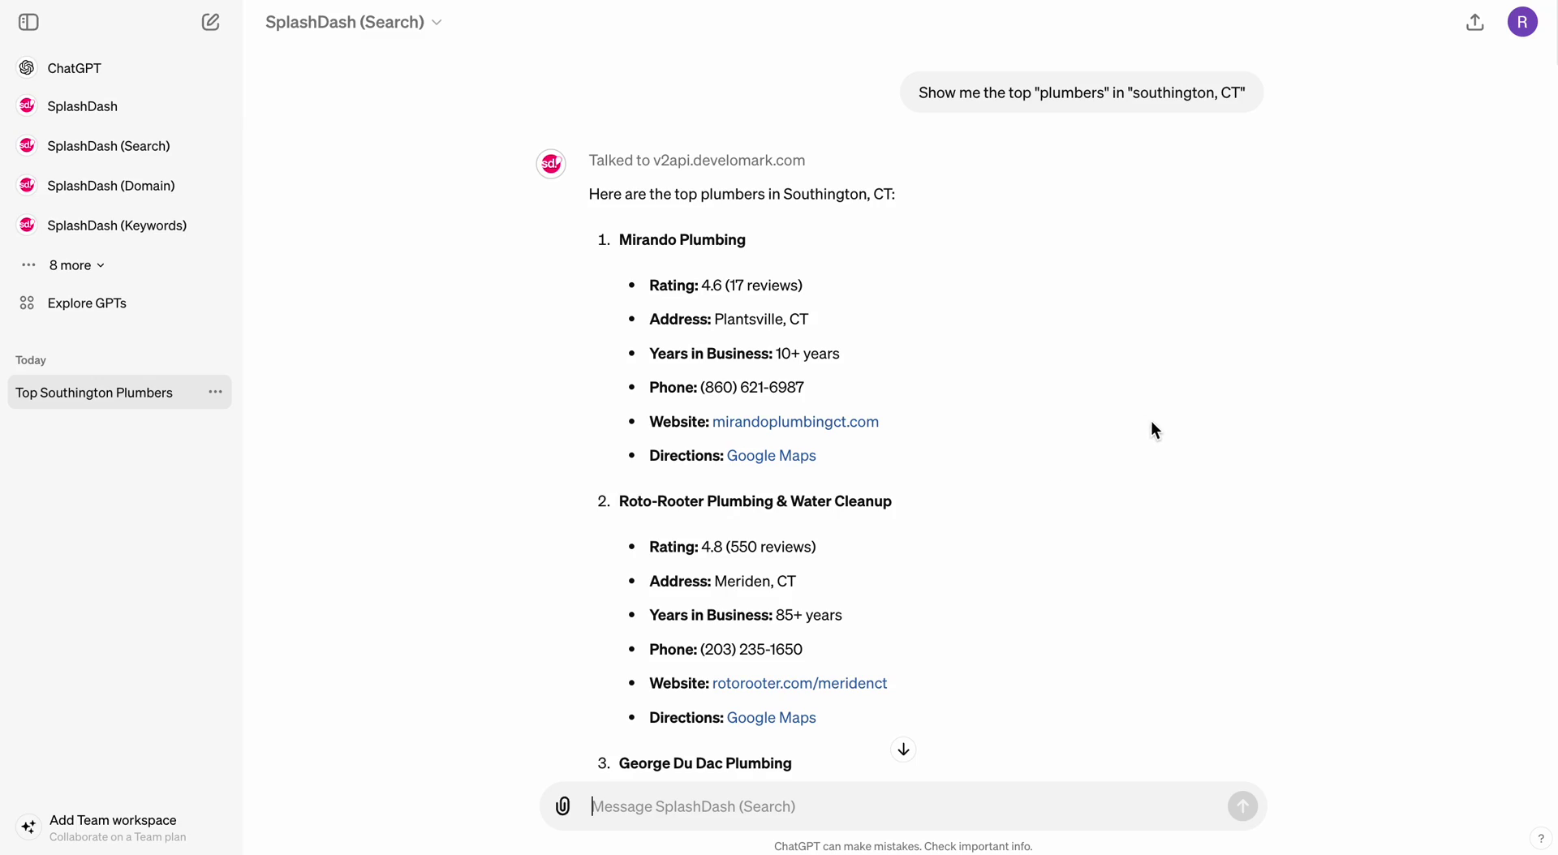
- Expand '8 more' in the sidebar to show the full GPT list
{"action": "scroll", "coordinate": [1185, 442], "scroll_direction": "down", "scroll_amount": 20}
{"action": "scroll", "coordinate": [1195, 451], "scroll_direction": "down", "scroll_amount": 15}
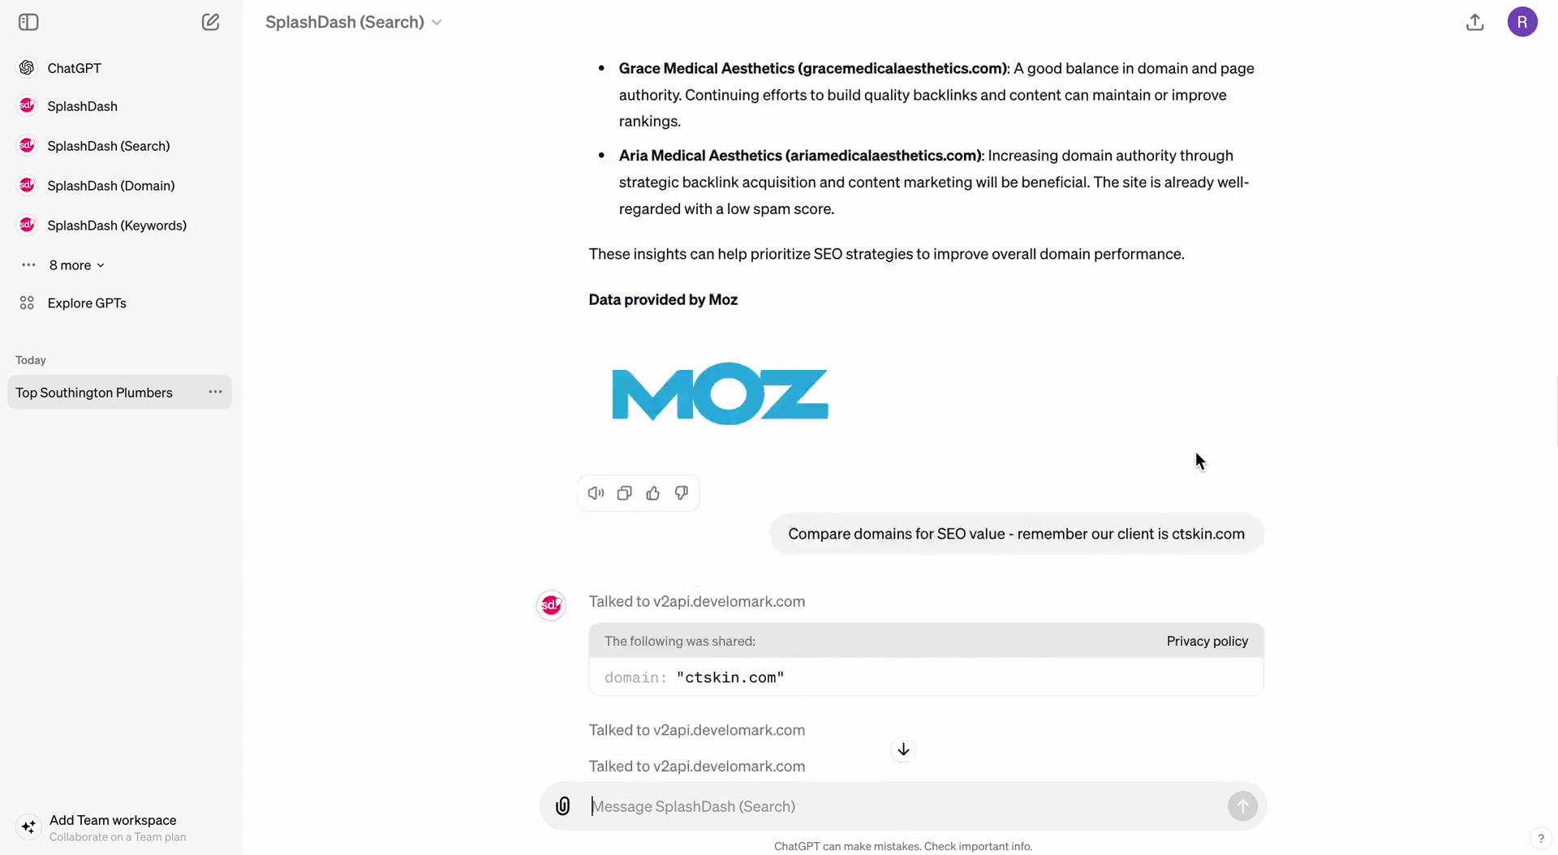
{"action": "left_click", "coordinate": [85, 263]}
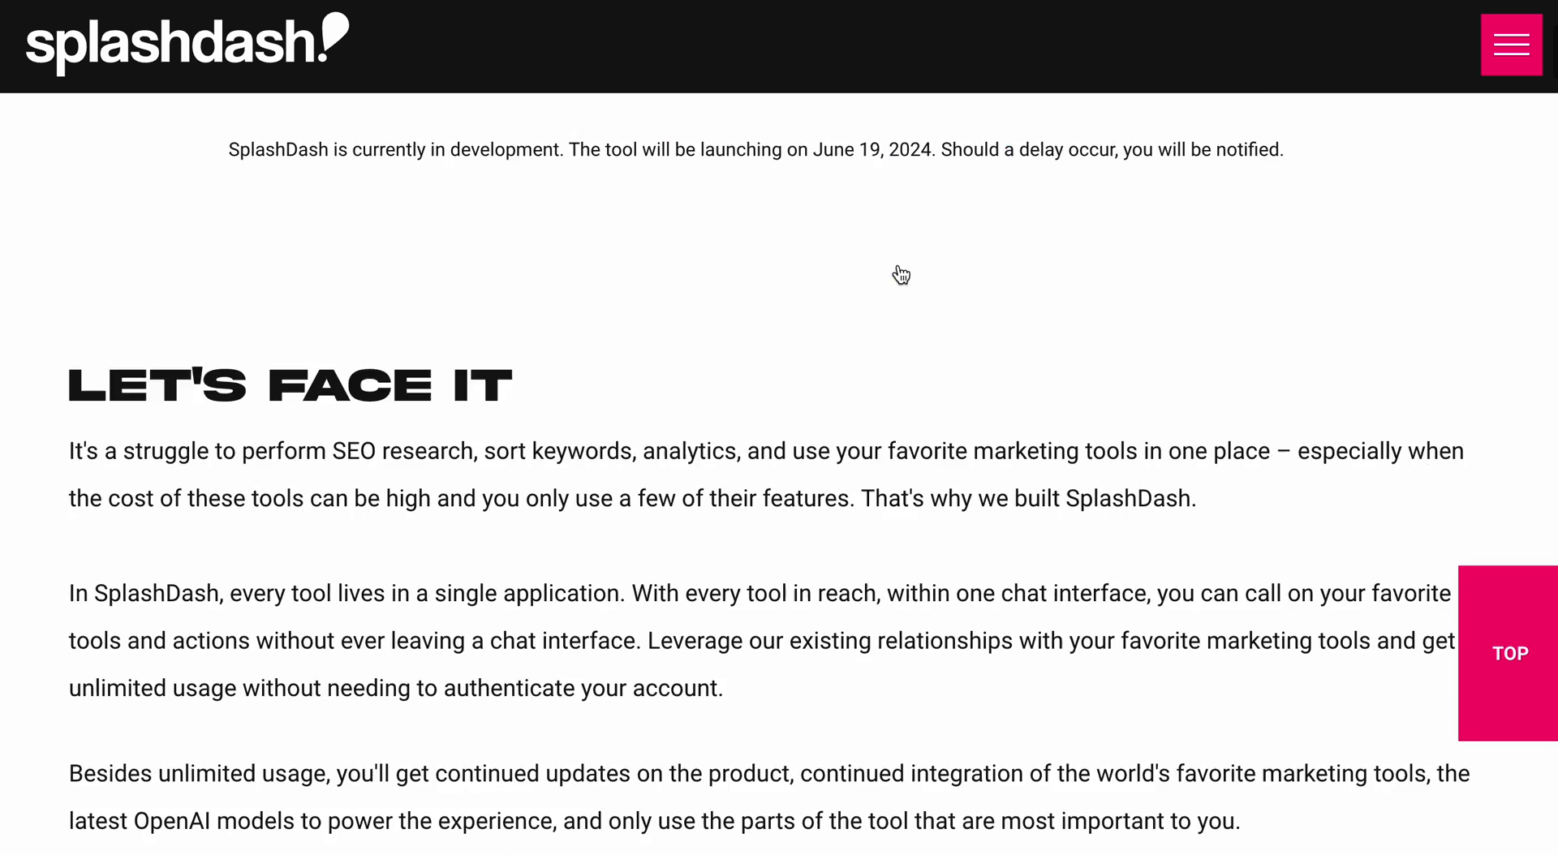
{"action": "scroll", "coordinate": [974, 276], "scroll_direction": "down", "scroll_amount": 5}
{"action": "scroll", "coordinate": [995, 272], "scroll_direction": "up", "scroll_amount": 5}
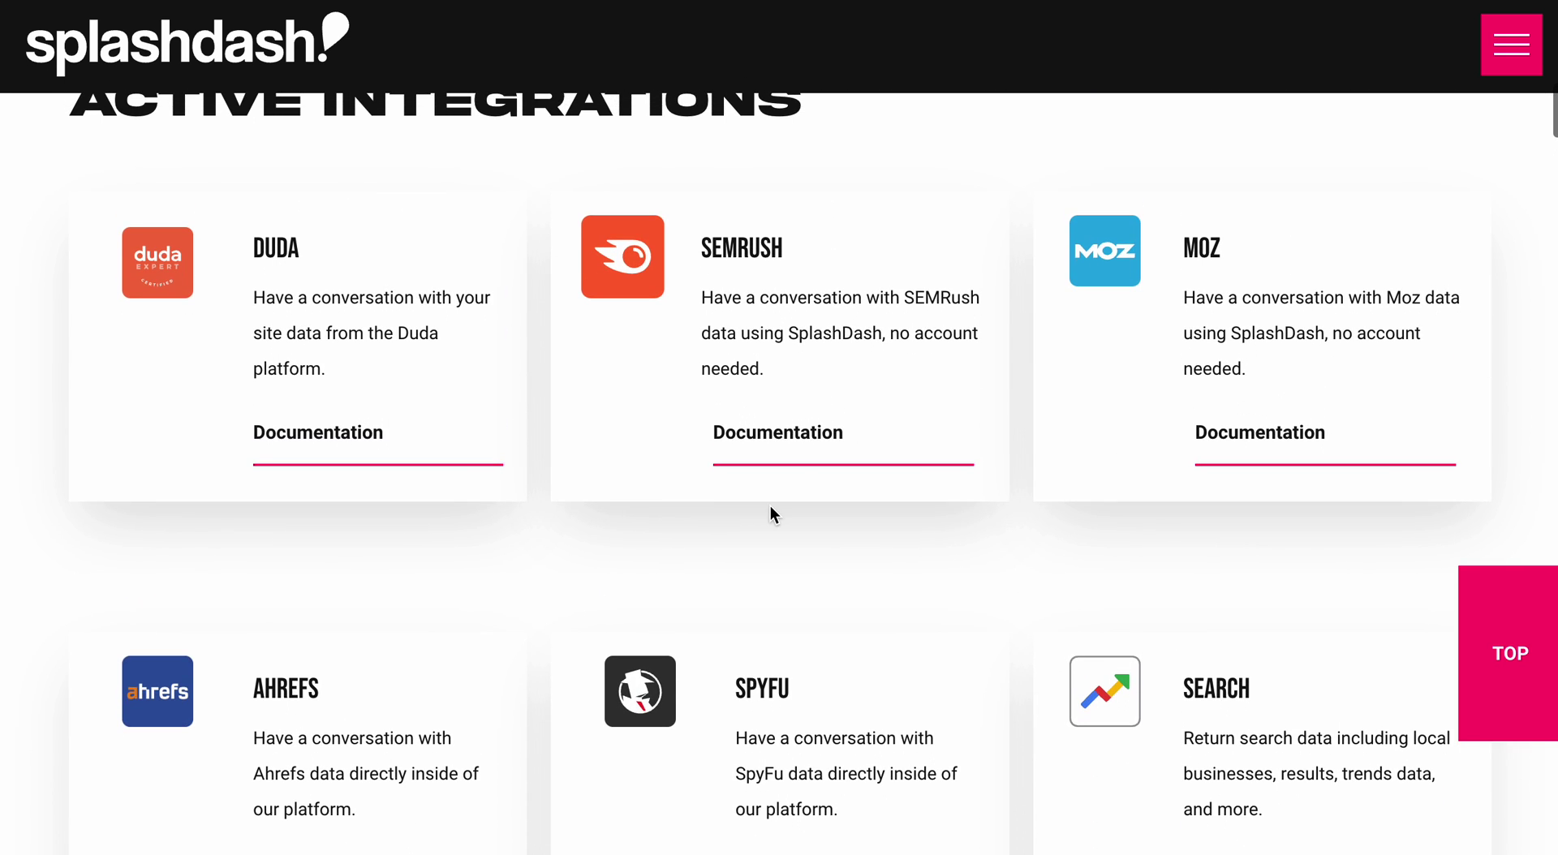
- Open the Moz Documentation link to the 'SplashDash: Moz Prompts' Google Doc
{"action": "left_click", "coordinate": [1282, 430]}
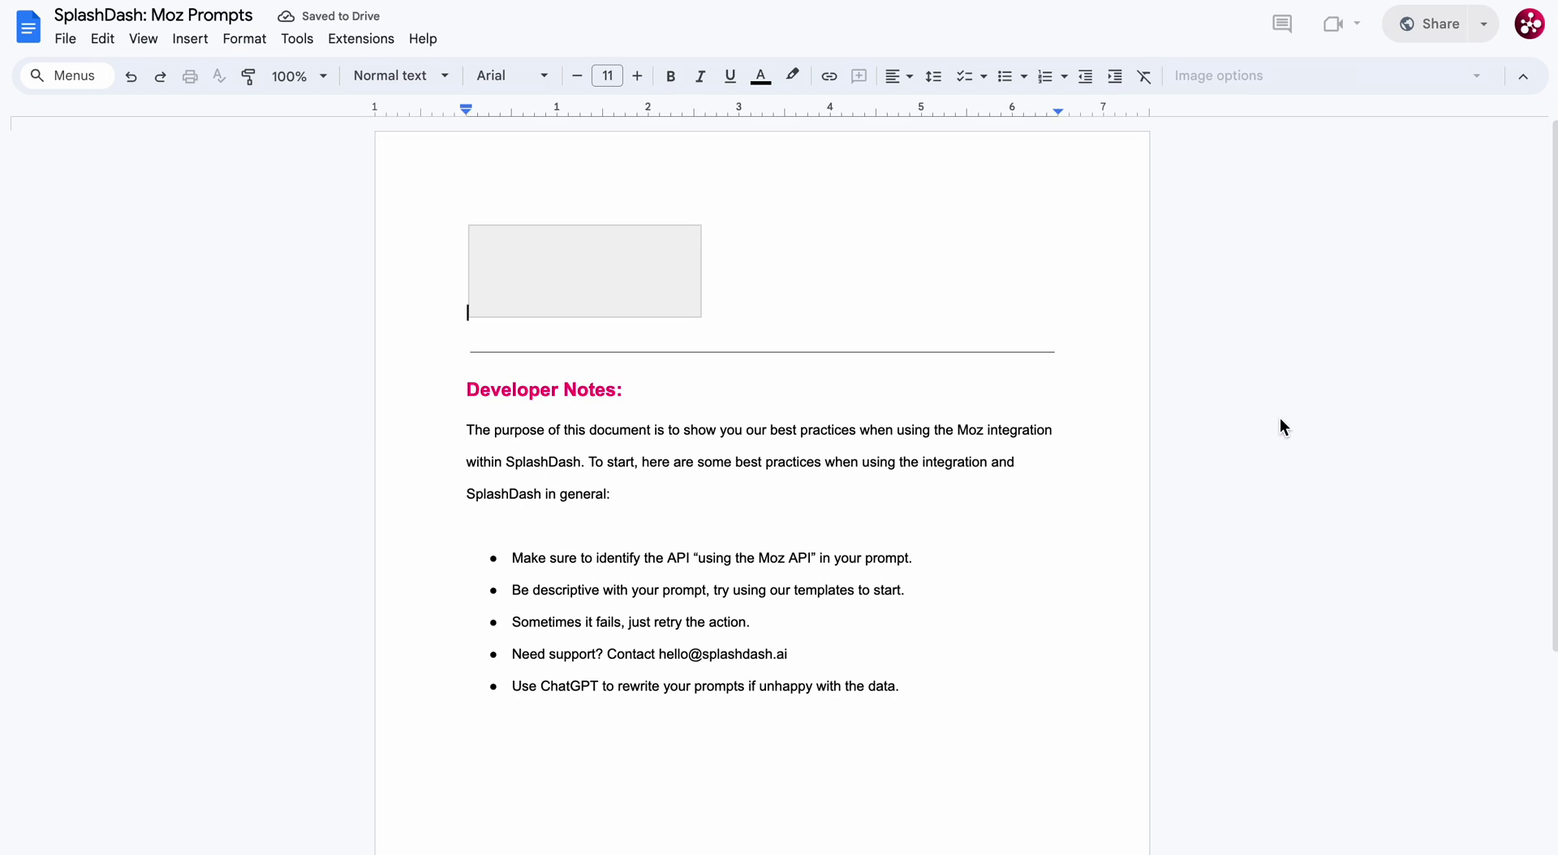